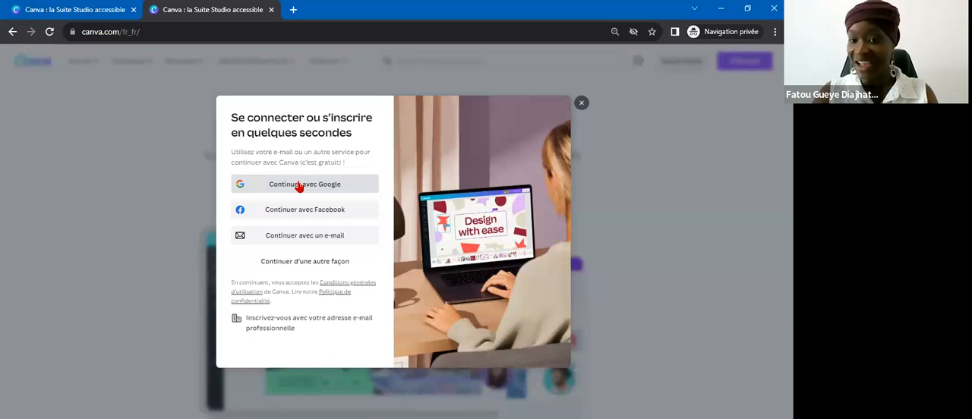
Start signing in or registering for Canva with a Google account.
click(299, 185)
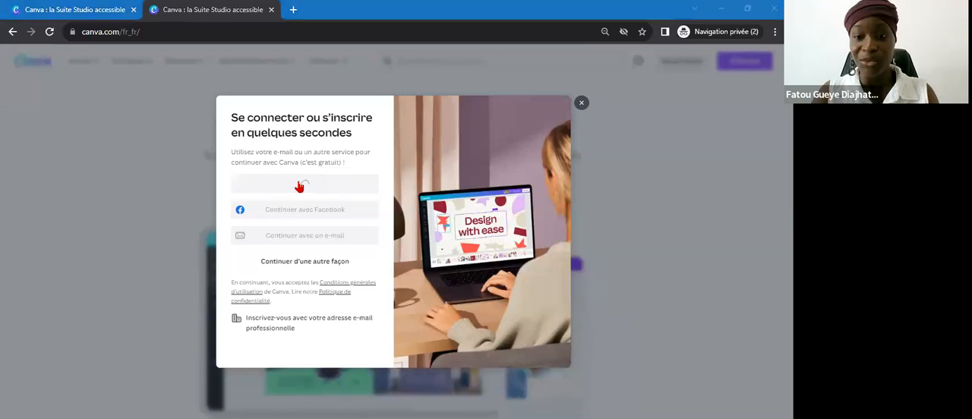
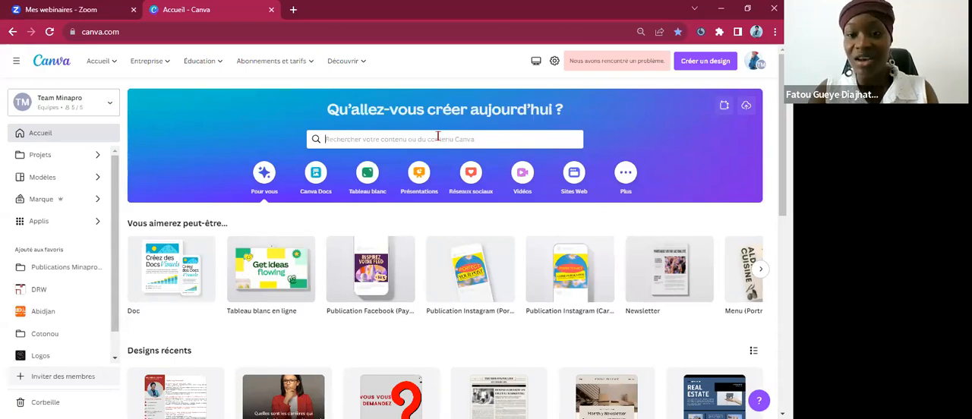
Search the templates for "carte de vis" and choose the suggestion "cartes de visite professionnelles".
click(438, 138)
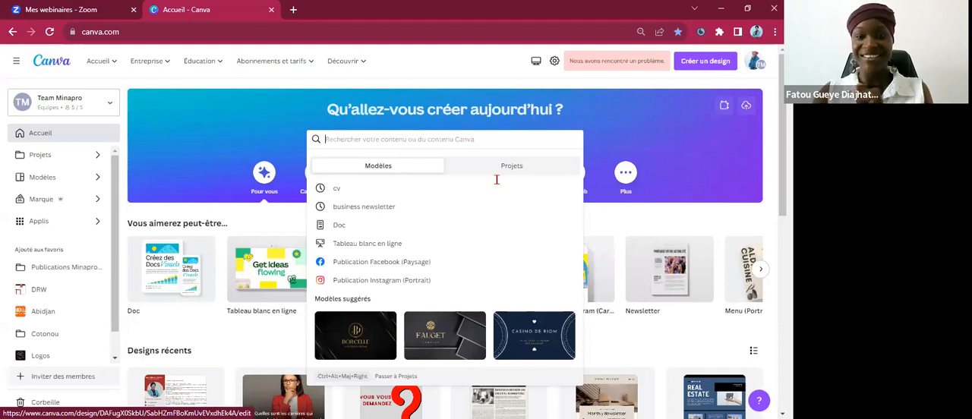
key(alt+Tab)
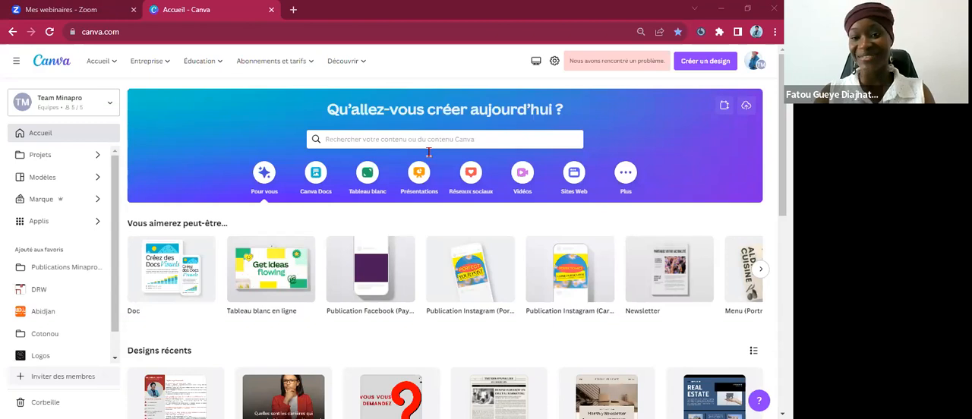
click(506, 177)
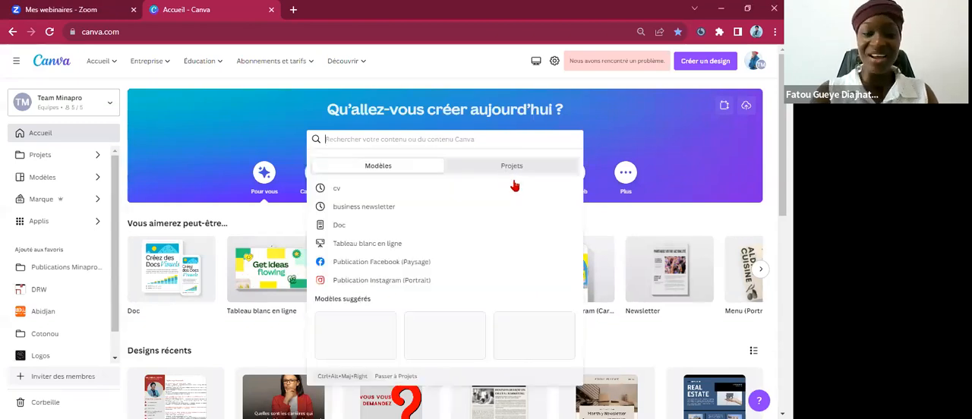
text(carte)
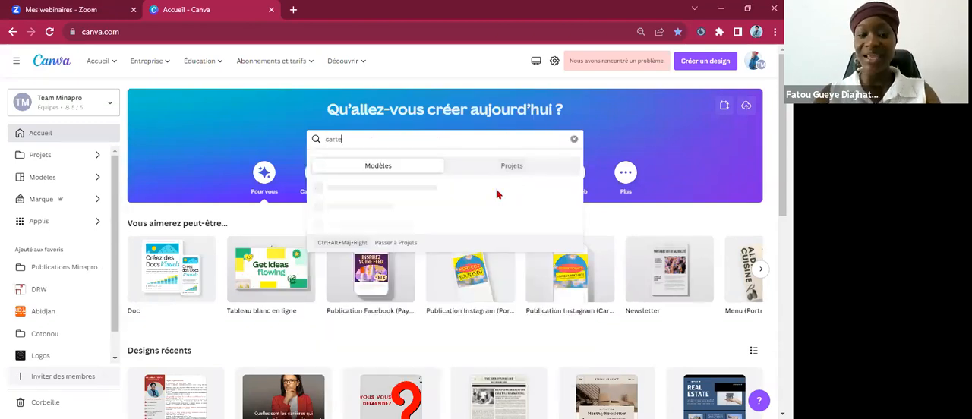
text( de)
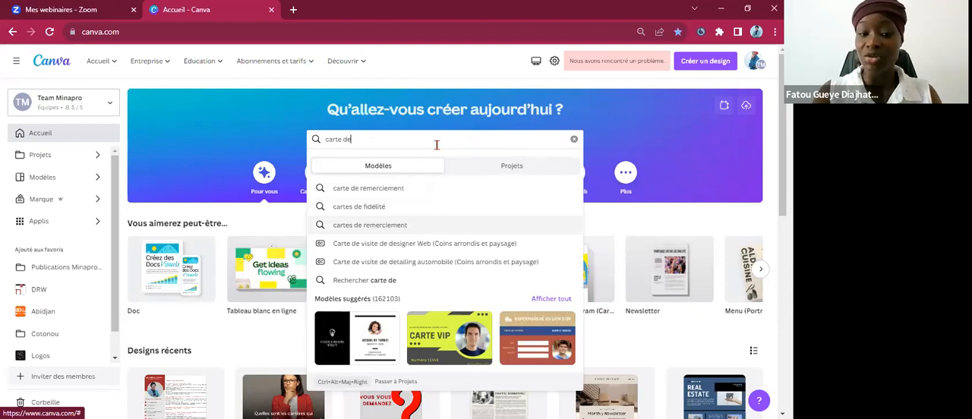
text(visi)
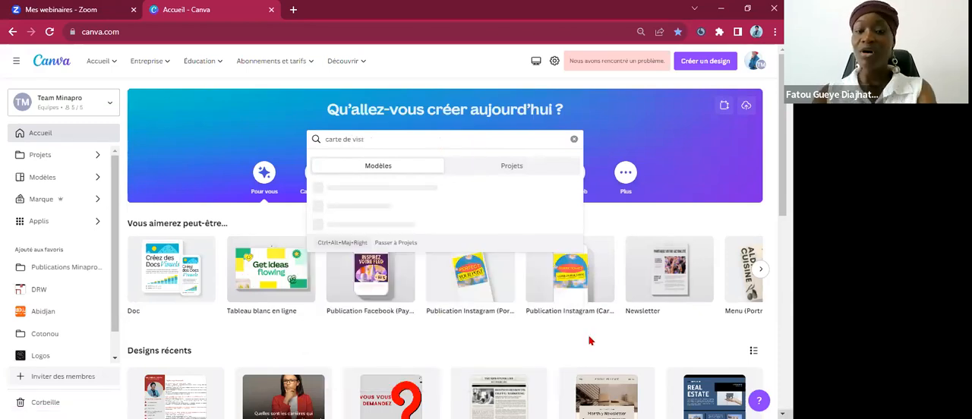
key(BackSpace)
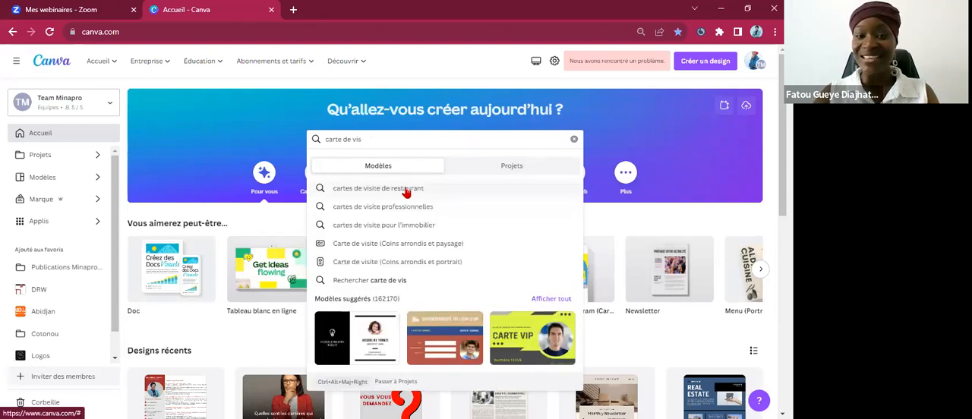
click(409, 215)
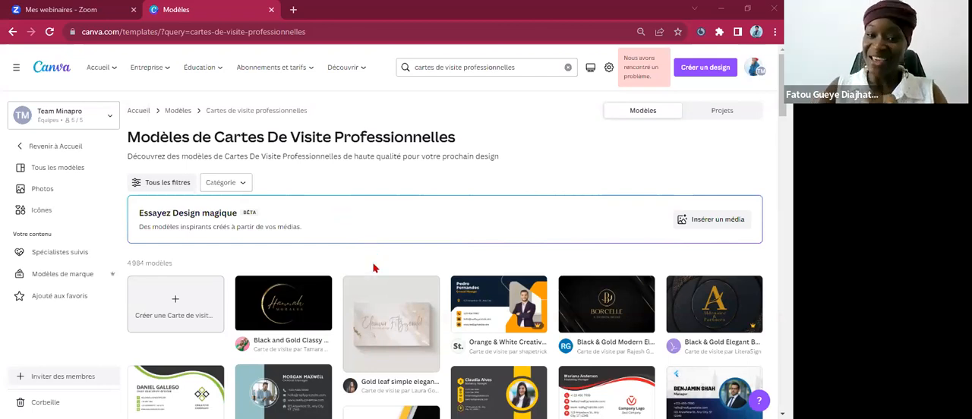
Browse the professional business card templates and try to open the Blue and White Elegant business card.
scroll(373, 266, down, 1)
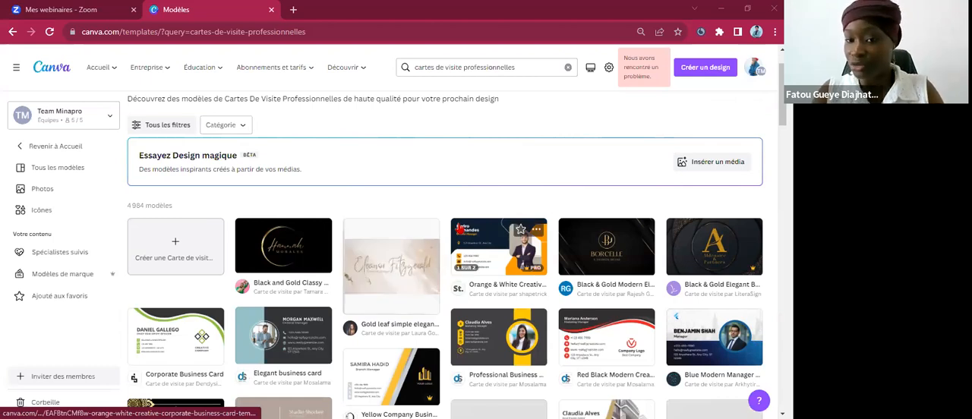
scroll(478, 135, down, 2)
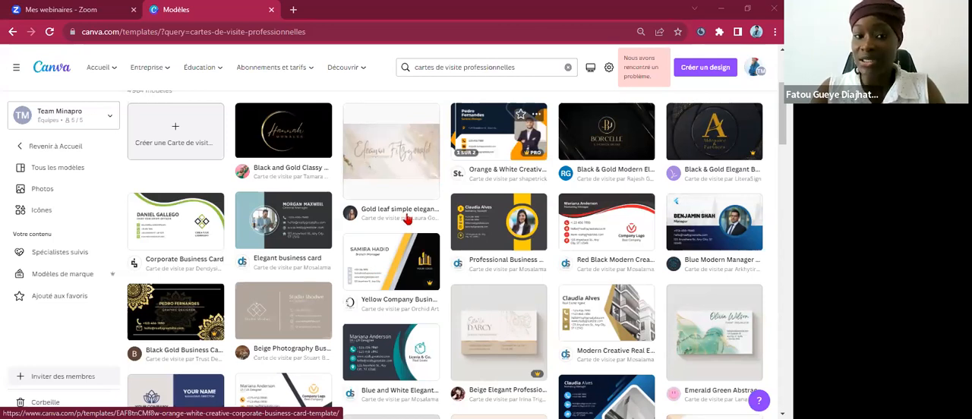
scroll(393, 293, down, 1)
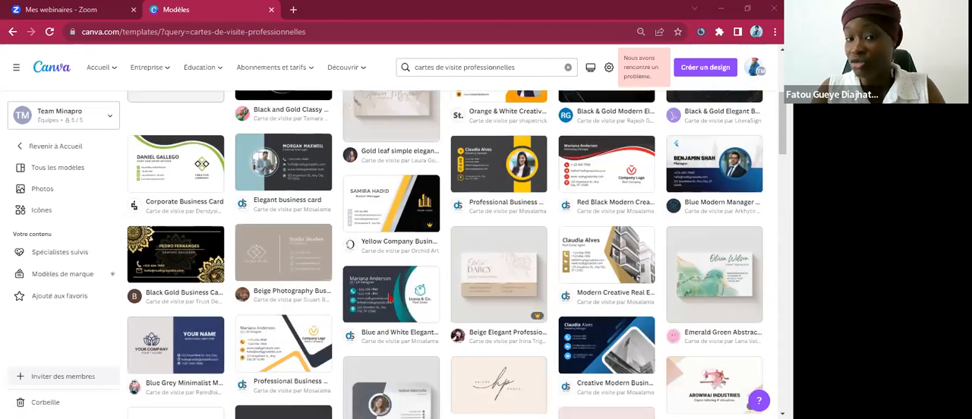
click(385, 283)
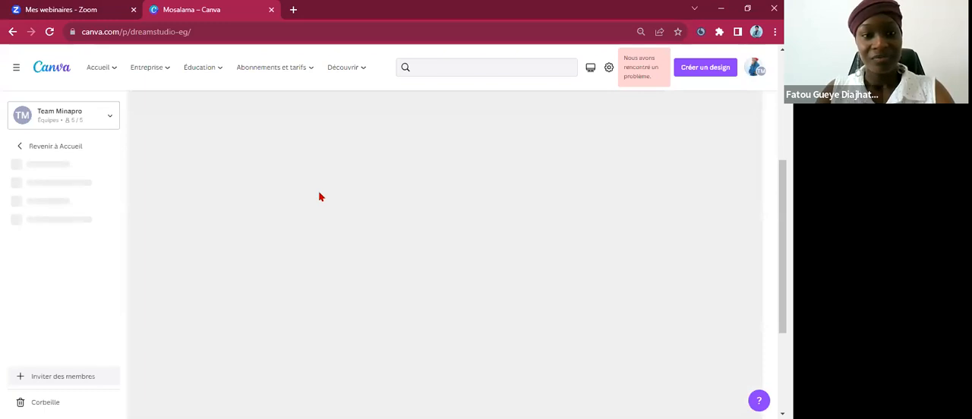
click(67, 9)
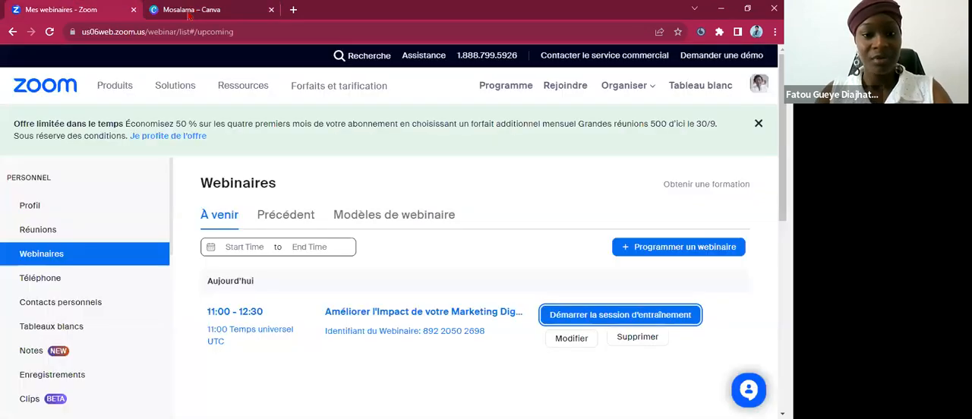
click(190, 12)
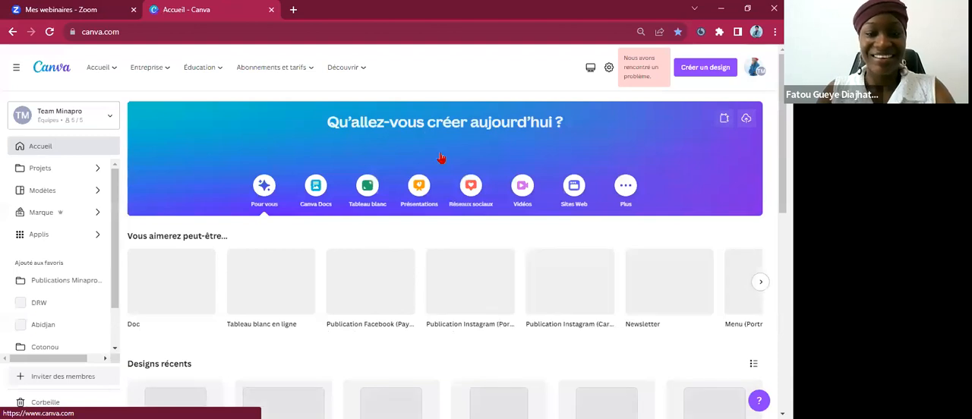
Complete the home page search as "carte de visite" and choose the suggestion "cartes de visite professionnelles".
scroll(280, 281, down, 1)
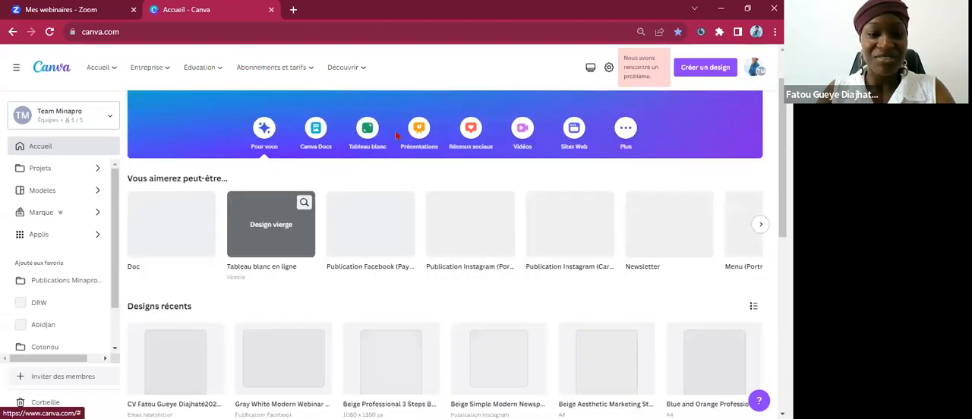
scroll(425, 152, up, 1)
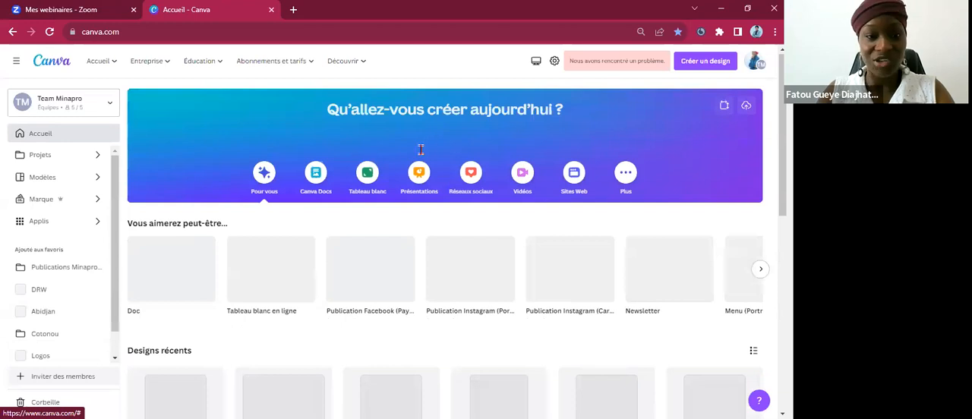
click(420, 149)
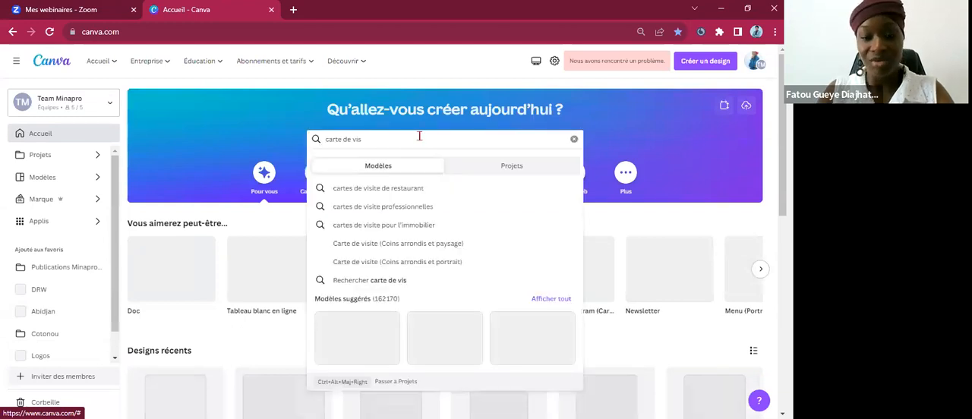
text(ite)
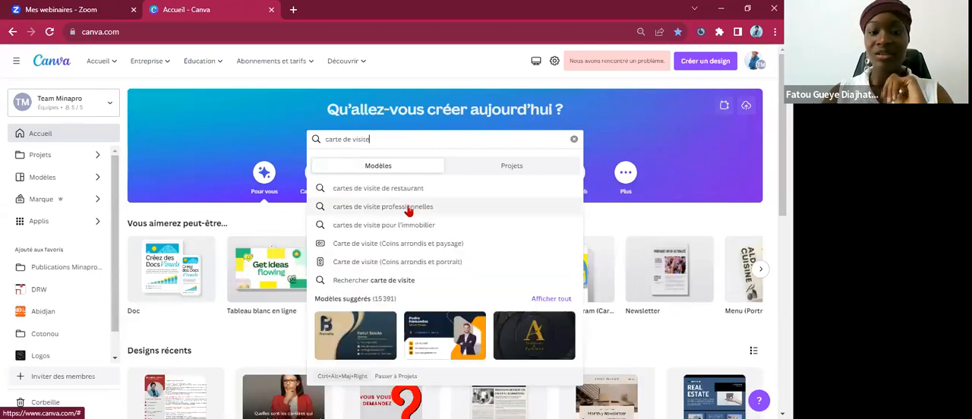
click(410, 209)
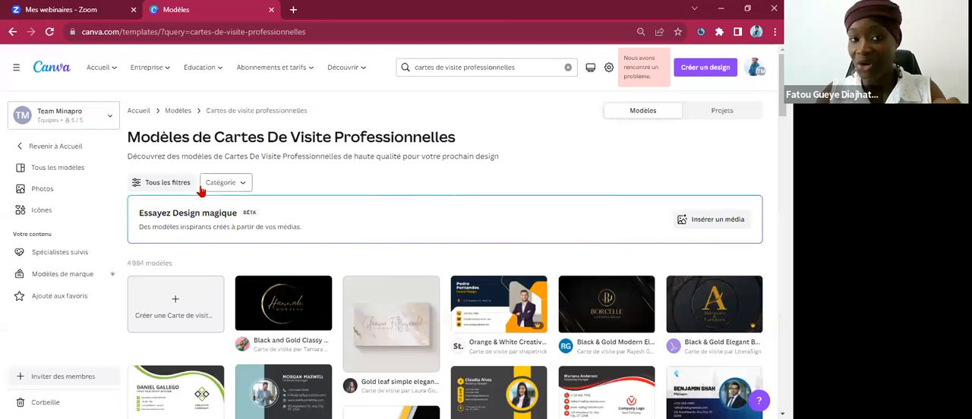
Examine the education offers and the subscription plans and pricing options.
click(202, 69)
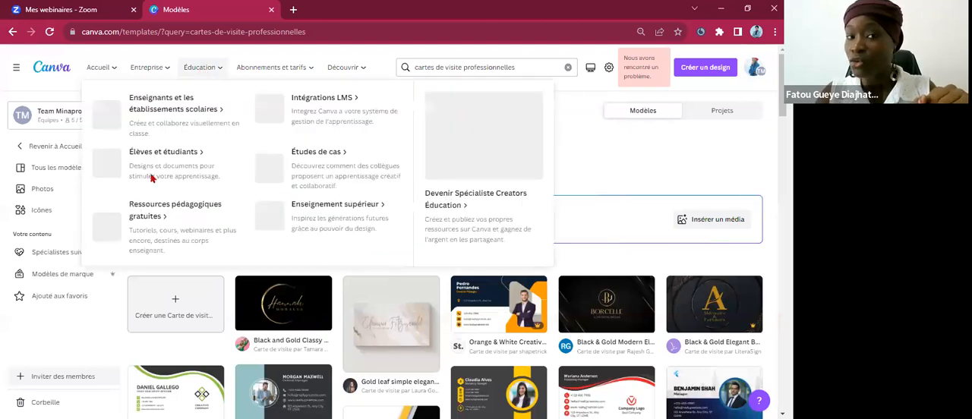
click(199, 70)
click(199, 70)
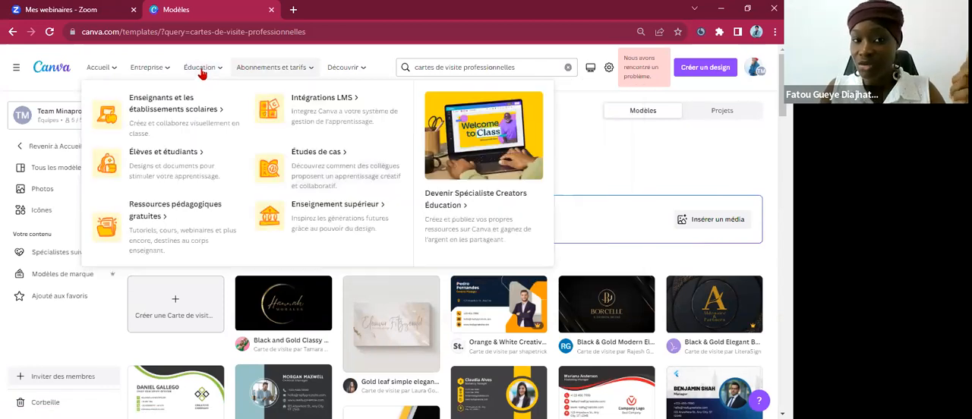
mouse_move(275, 68)
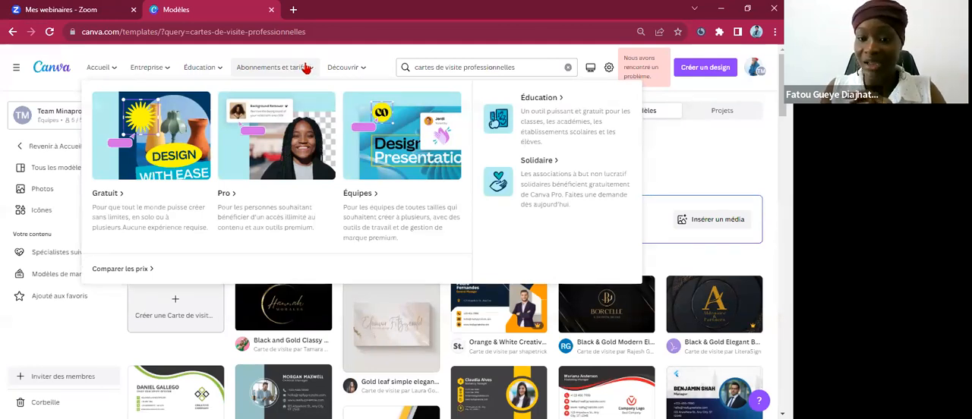
click(273, 70)
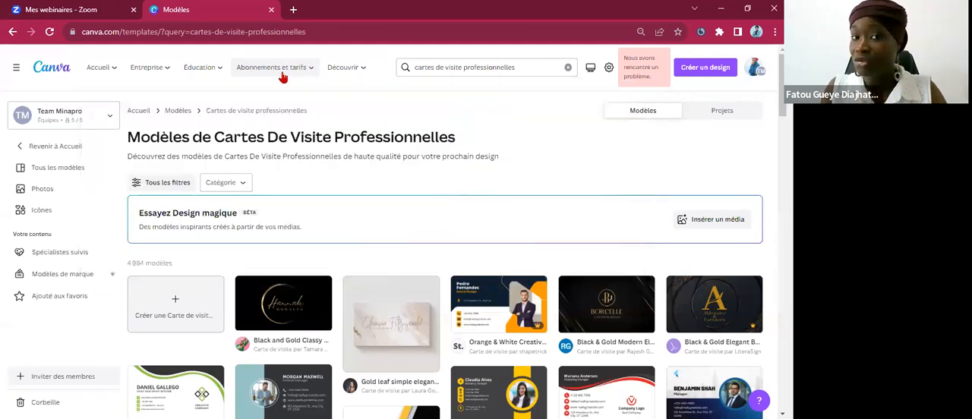
click(283, 77)
mouse_move(351, 73)
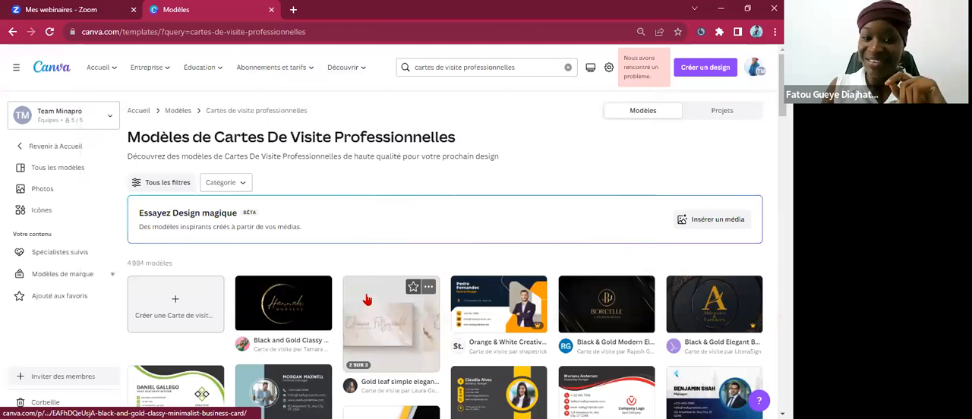
Open the preview of the blue and dark grey "Elegant business card" template from the results.
scroll(368, 301, down, 2)
scroll(307, 254, down, 1)
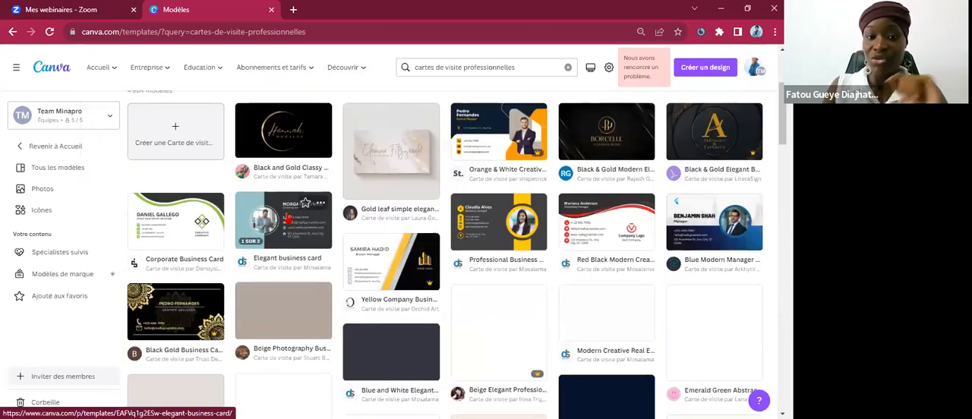
click(288, 220)
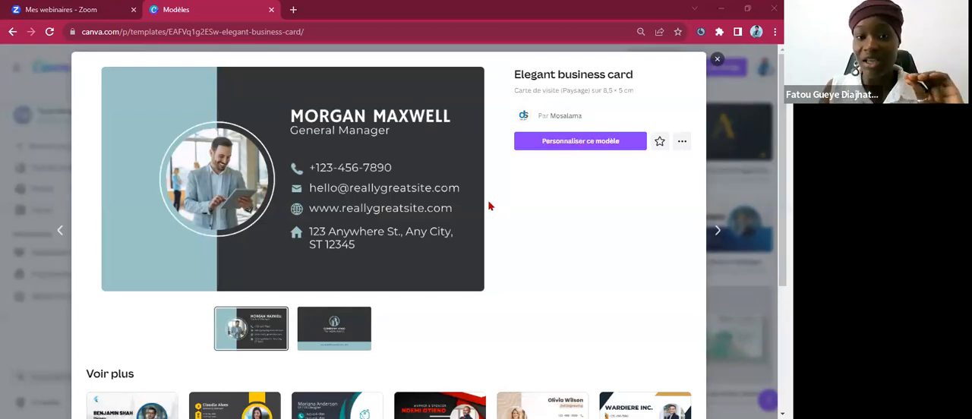
Look through the related templates and open the "Elegant business card" template for customization.
scroll(480, 205, down, 1)
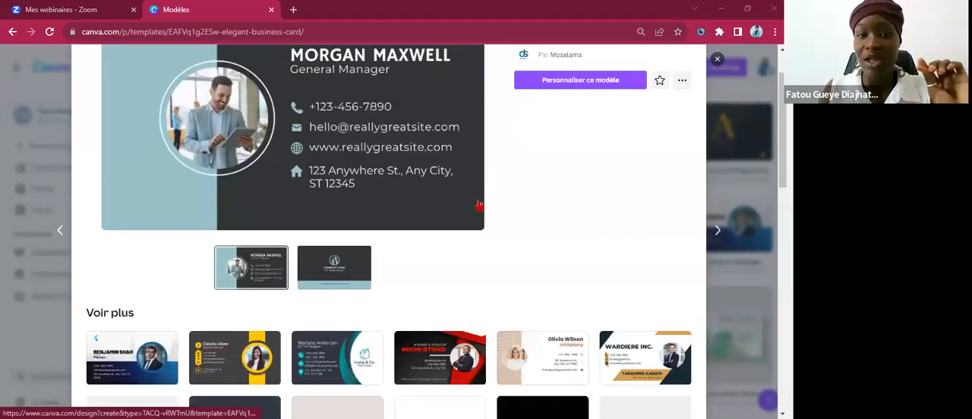
scroll(456, 208, down, 1)
scroll(427, 210, down, 1)
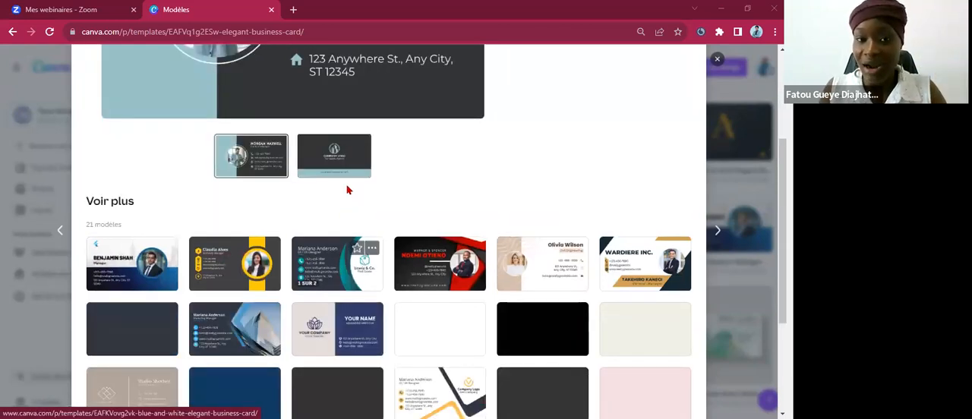
scroll(348, 190, up, 3)
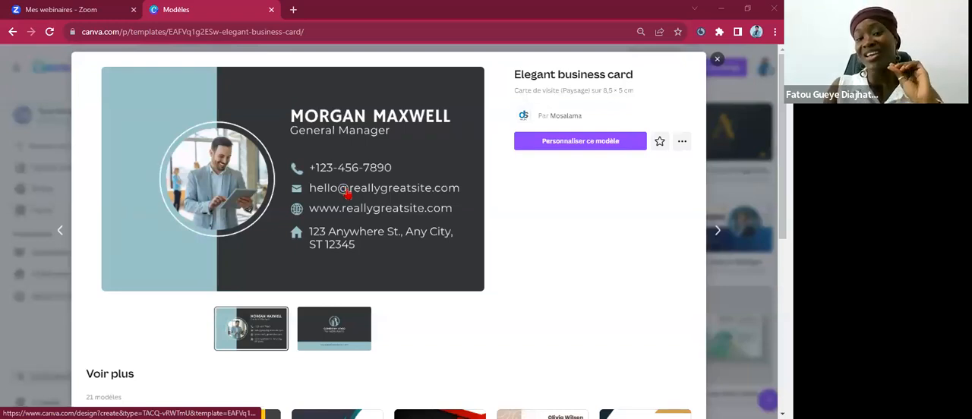
scroll(394, 192, down, 4)
scroll(394, 192, down, 2)
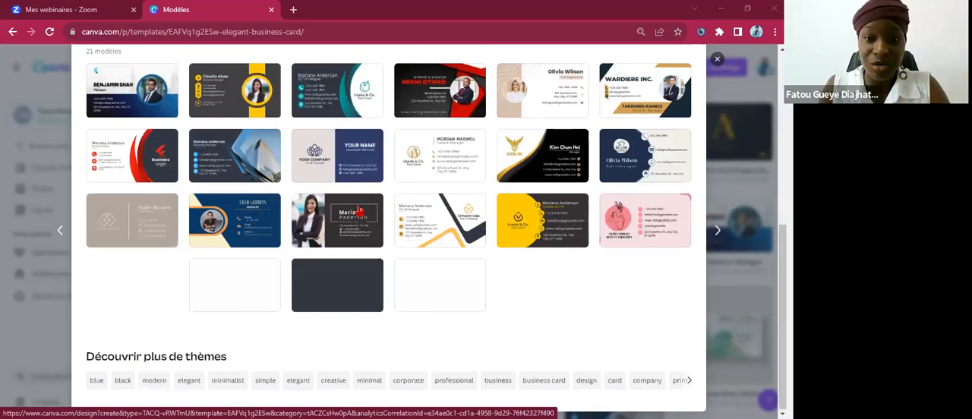
scroll(355, 210, up, 5)
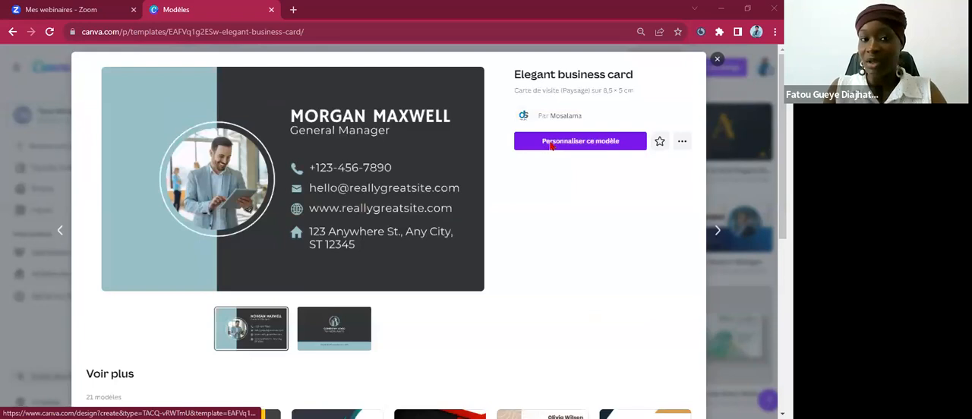
click(550, 145)
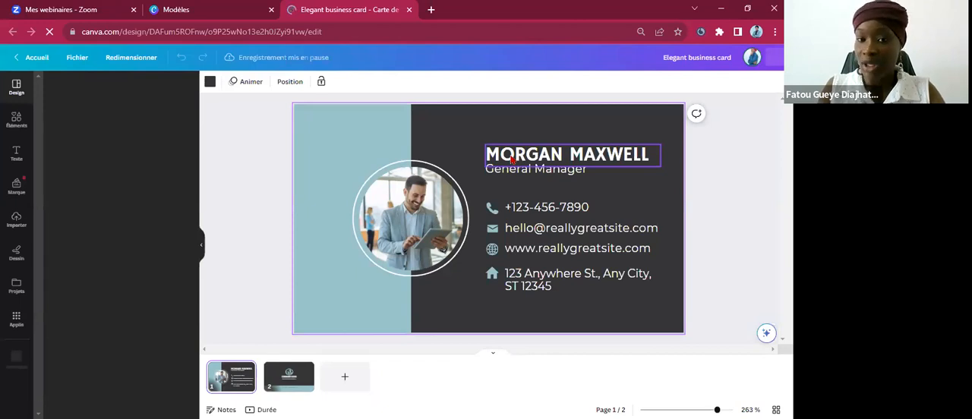
Replace the placeholder name on the business card's first page with the cardholder's own name in capitals.
double_click(511, 157)
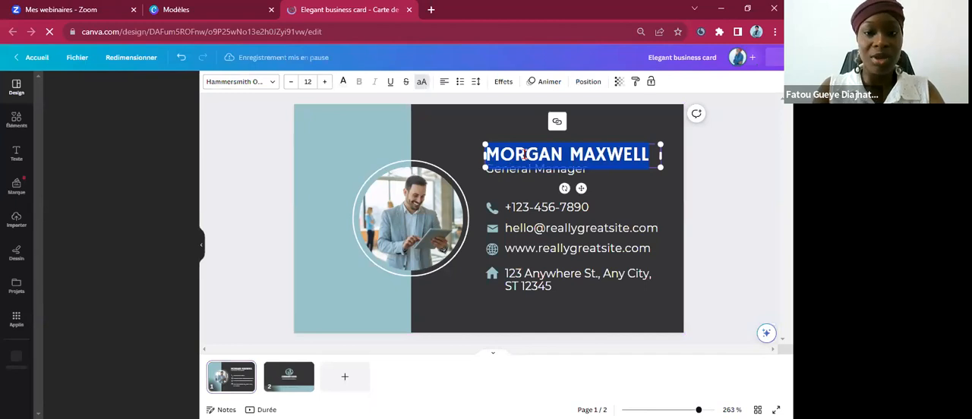
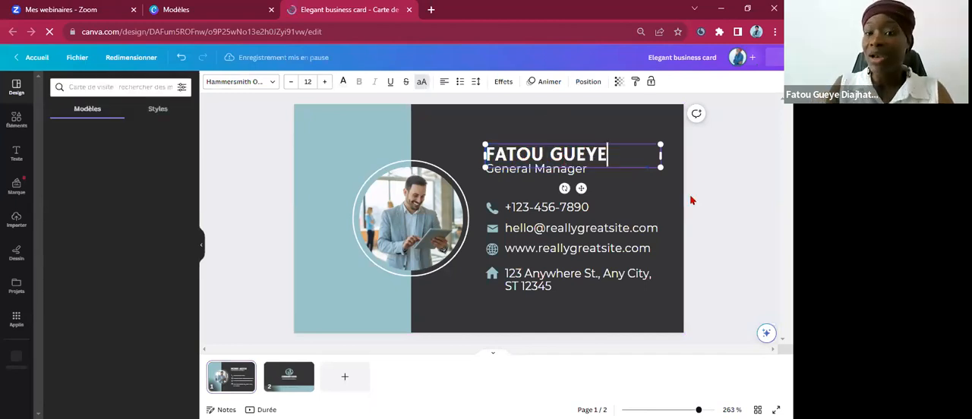
Replace the "General Manager" job title on the card's first page with "Formatrice".
click(543, 174)
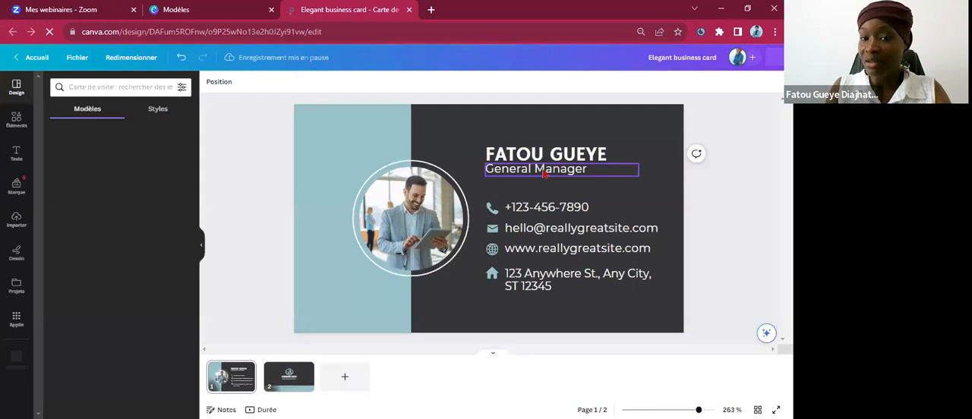
double_click(543, 173)
triple_click(563, 168)
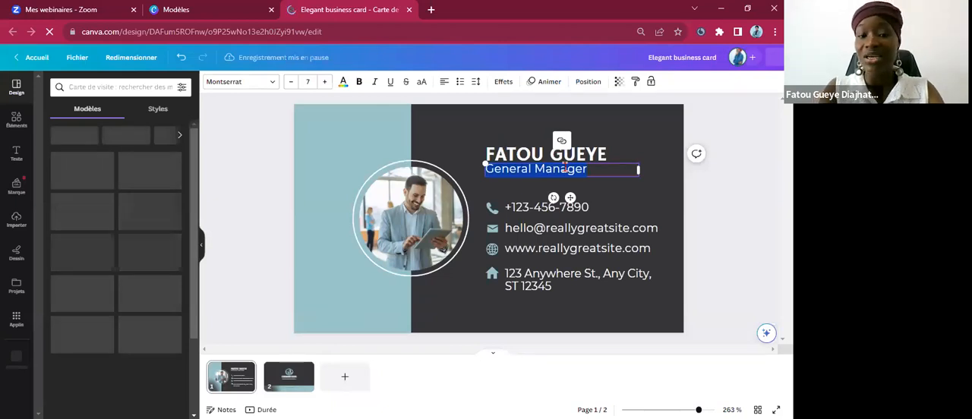
text(Forma)
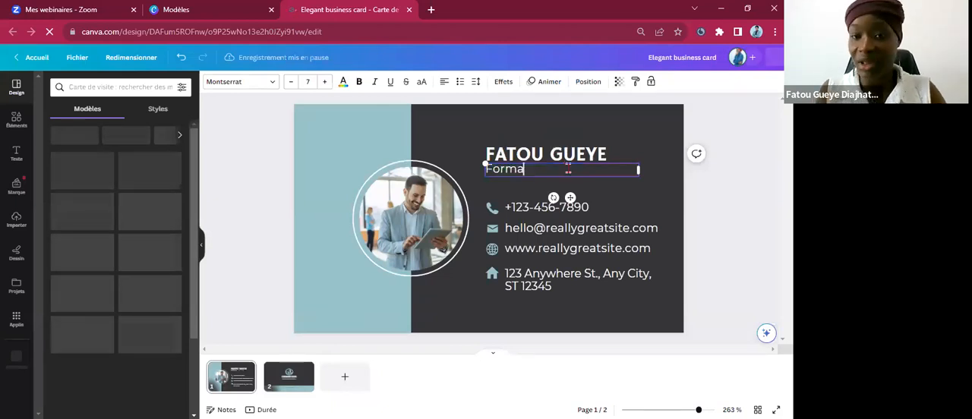
text(trice)
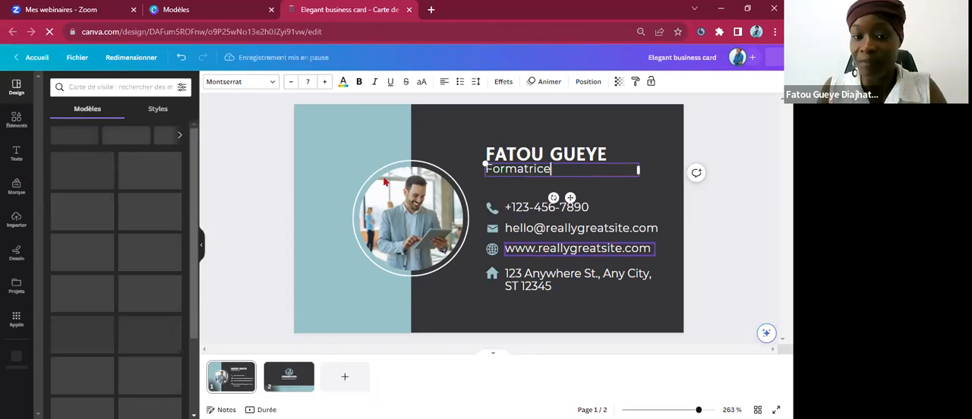
click(410, 216)
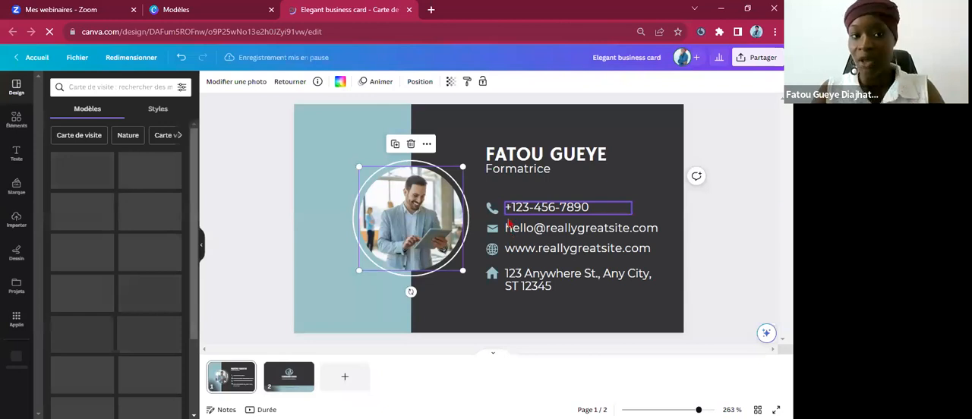
click(527, 205)
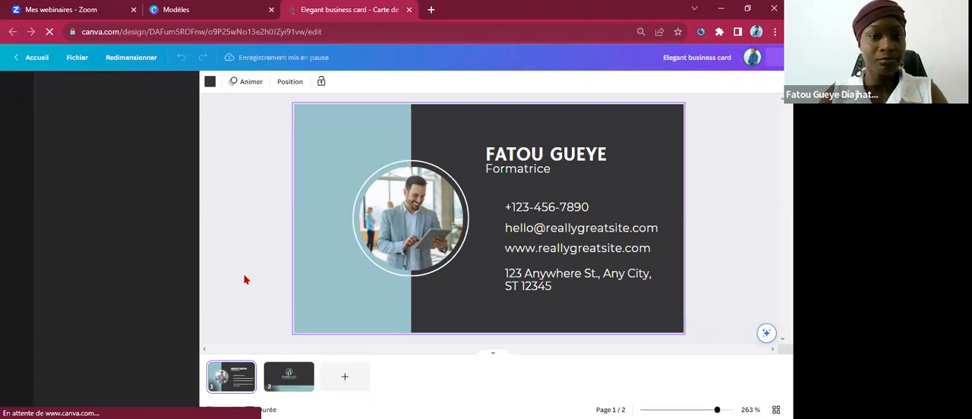
click(264, 226)
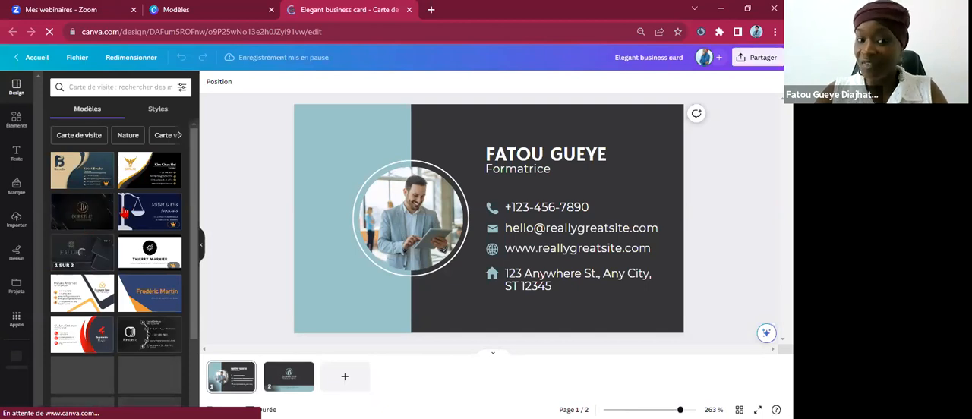
Browse the business card templates and view the details of the "Black and Gold Elegant Company Business Card Landscape" one.
scroll(122, 215, down, 1)
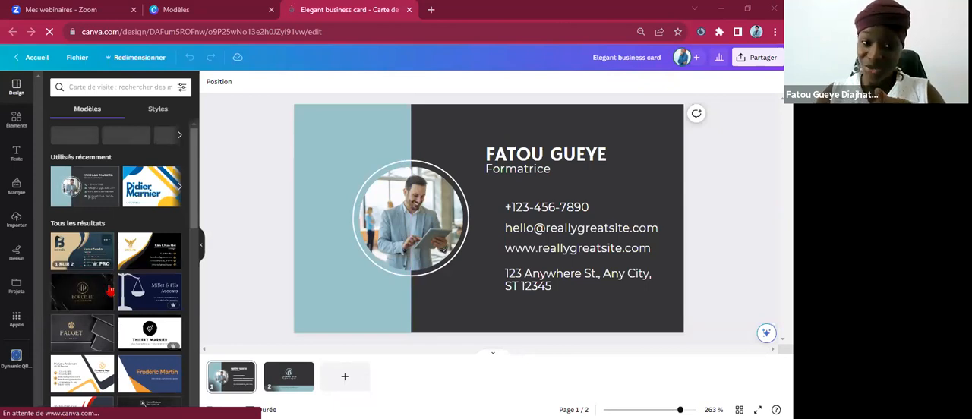
scroll(110, 289, down, 1)
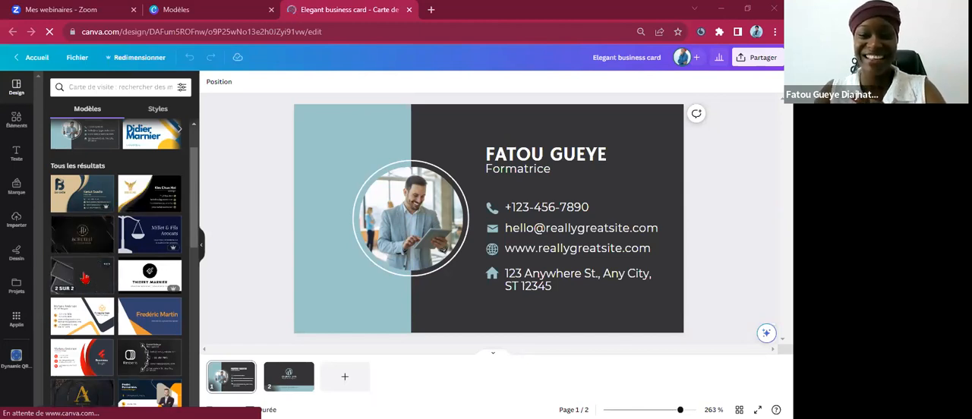
click(85, 276)
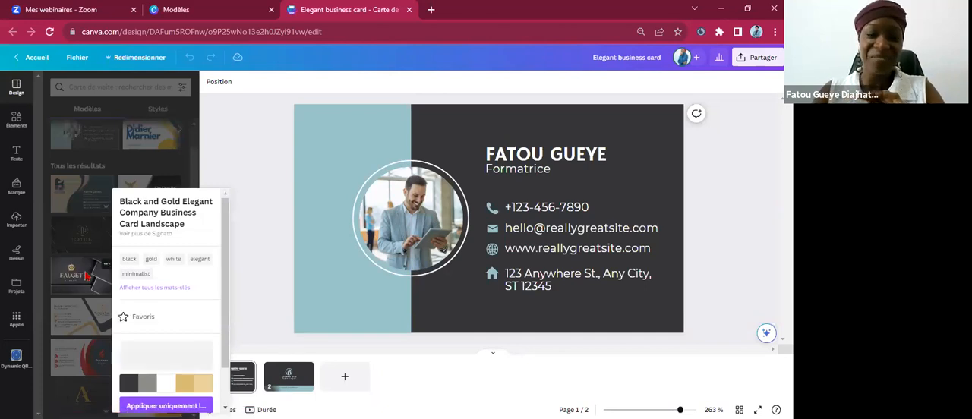
click(94, 236)
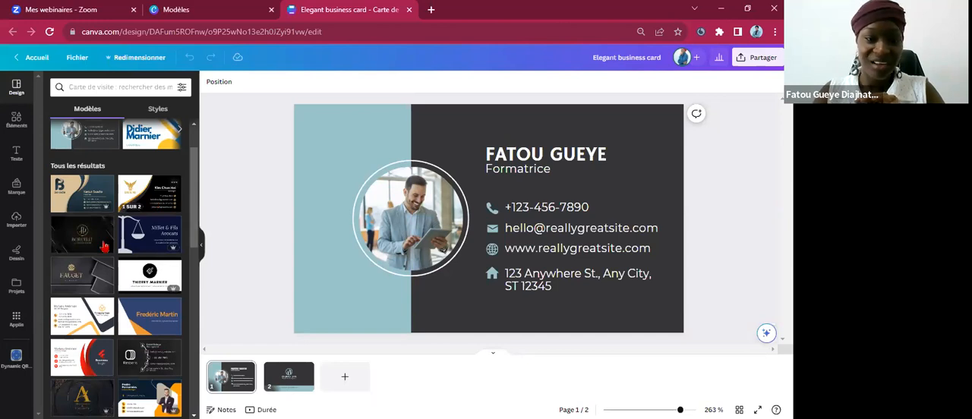
scroll(100, 266, down, 3)
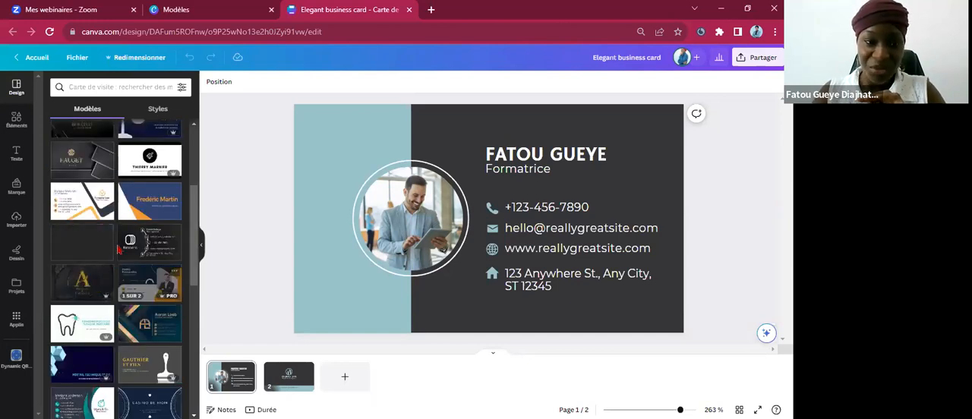
scroll(120, 248, up, 5)
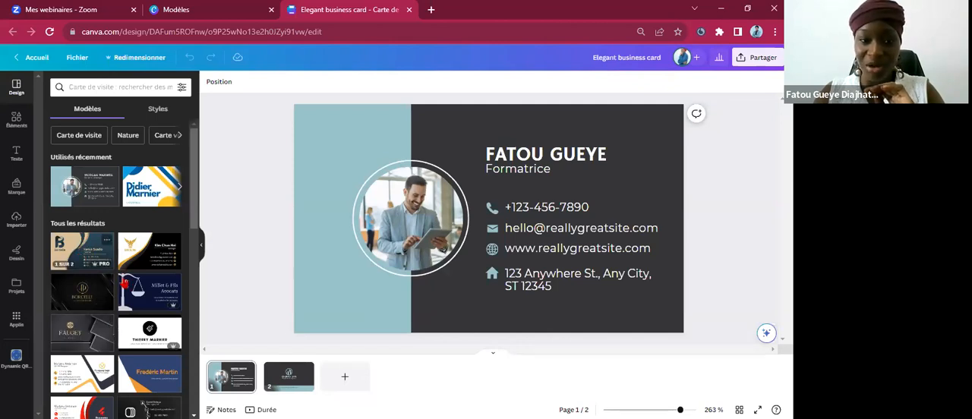
scroll(84, 345, down, 1)
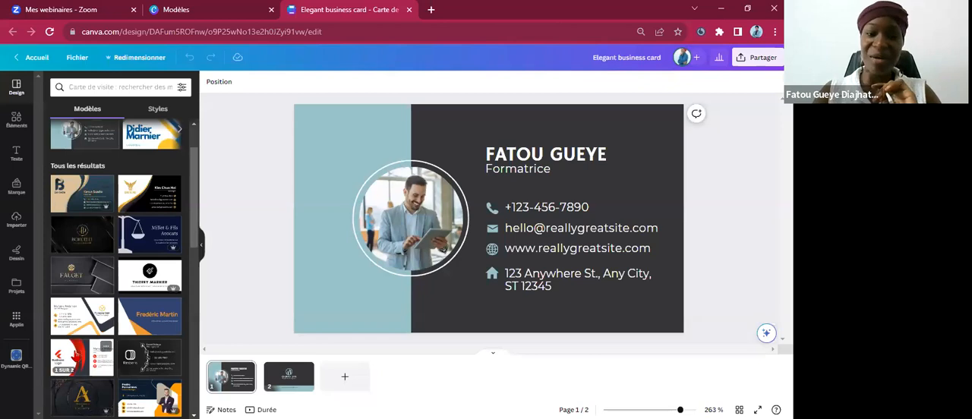
Apply the "Red Black Creative Modern Business Card" template to both pages, replacing all existing pages.
click(77, 353)
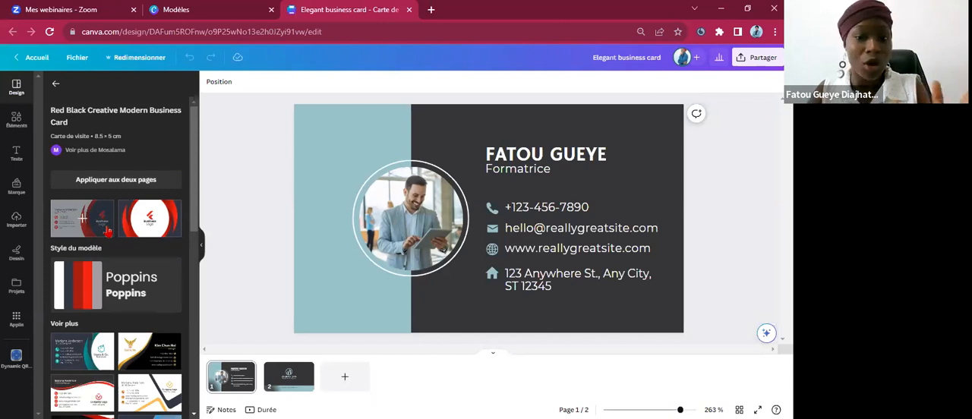
click(123, 182)
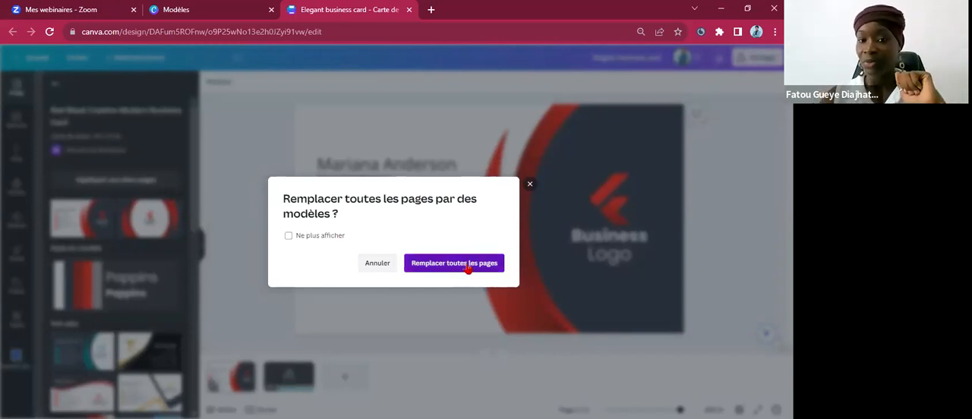
click(467, 266)
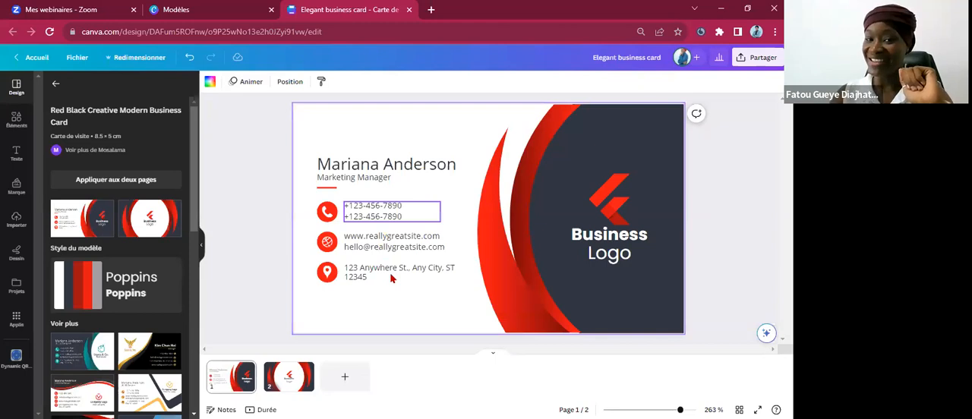
Replace the placeholder name on the red card's first page with the cardholder's first name.
double_click(418, 165)
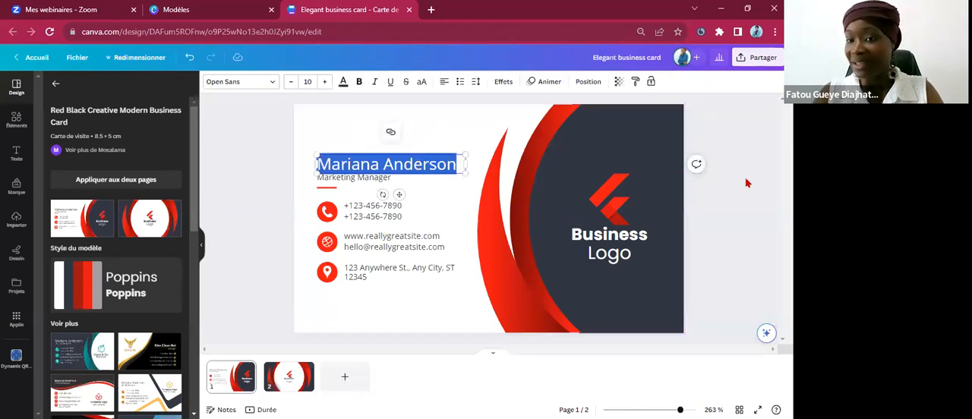
click(380, 159)
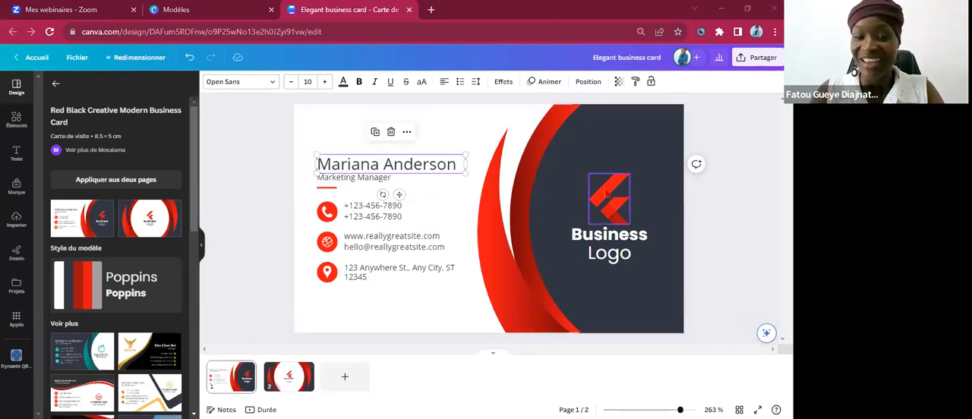
double_click(416, 166)
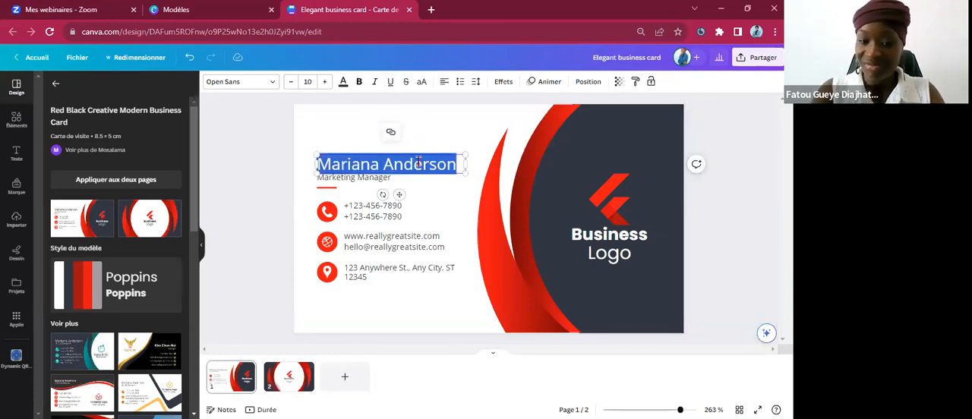
text(Fatou)
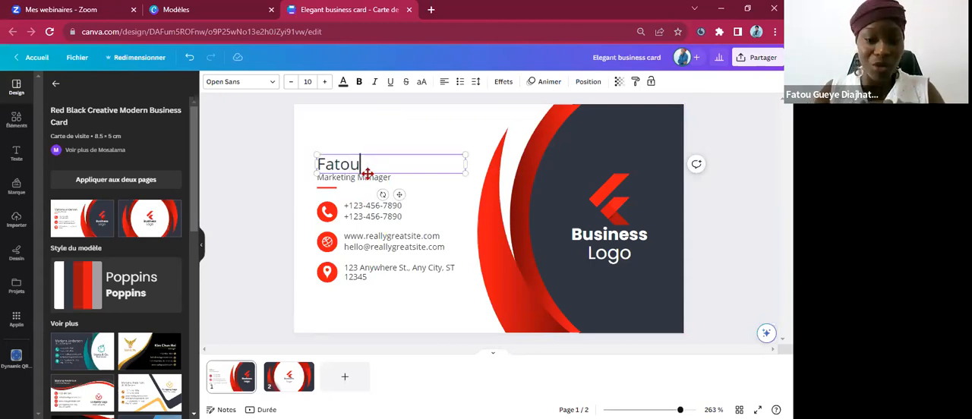
Try the Ombres text effect at distance 84 on the cardholder's name and switch it to the Élévation style.
click(342, 82)
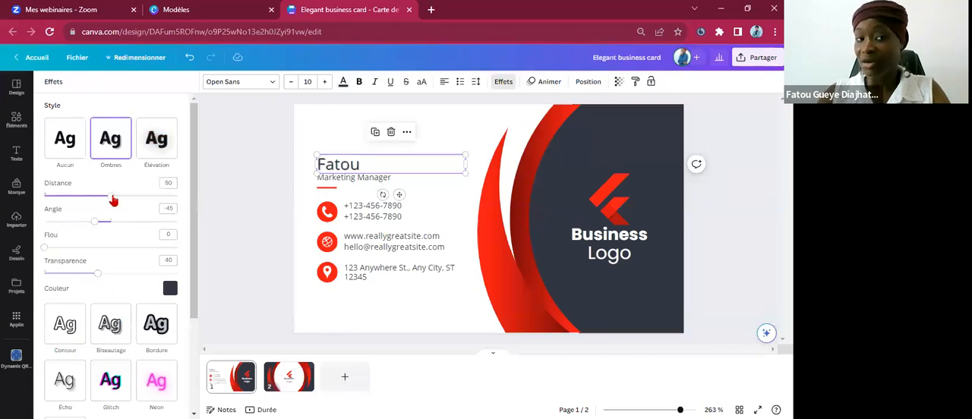
drag(121, 196, 158, 193)
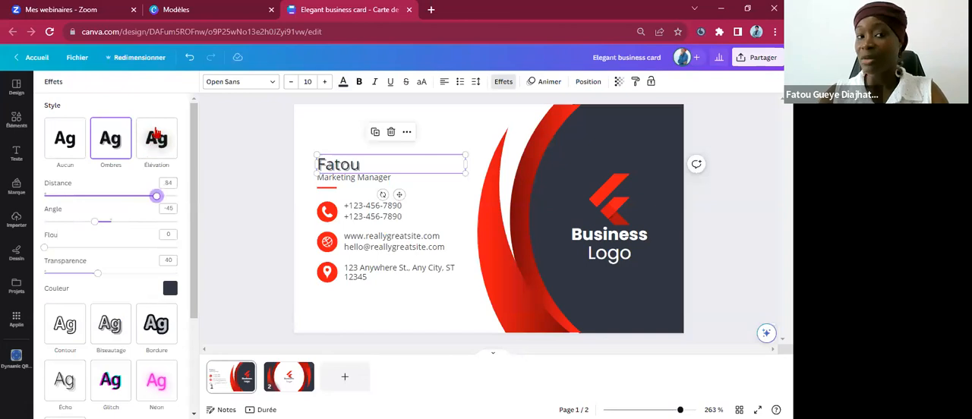
click(155, 136)
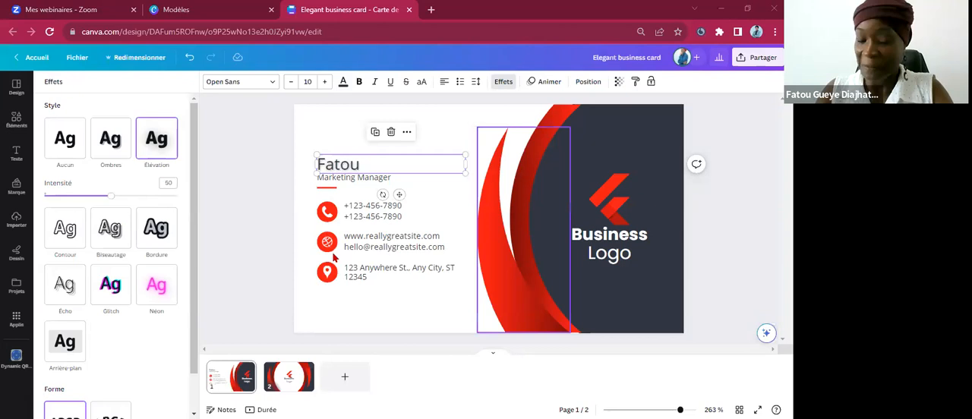
Select the web and e-mail, phone, and address text blocks one after another to show they are editable.
double_click(365, 249)
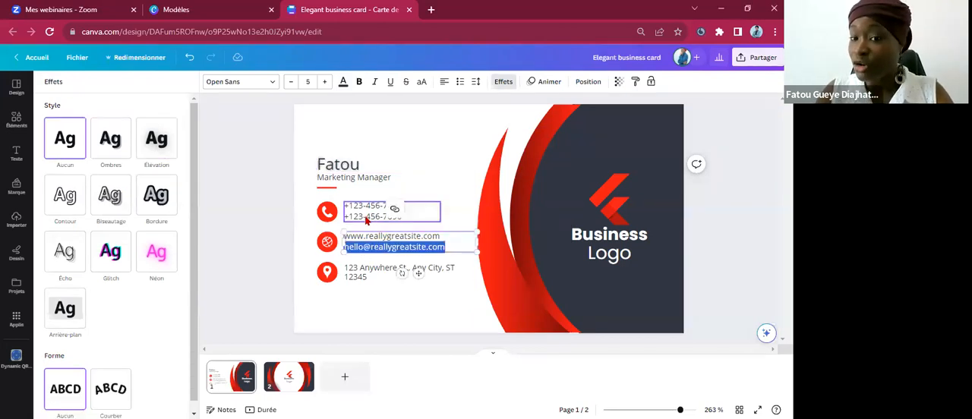
click(367, 220)
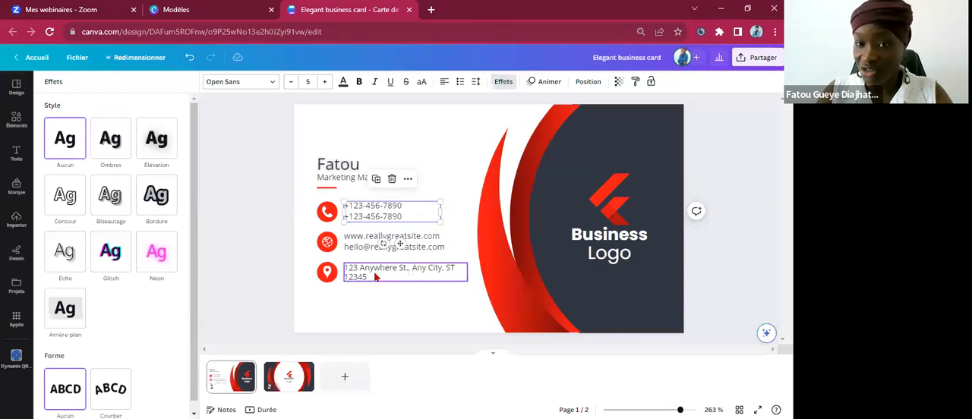
click(374, 278)
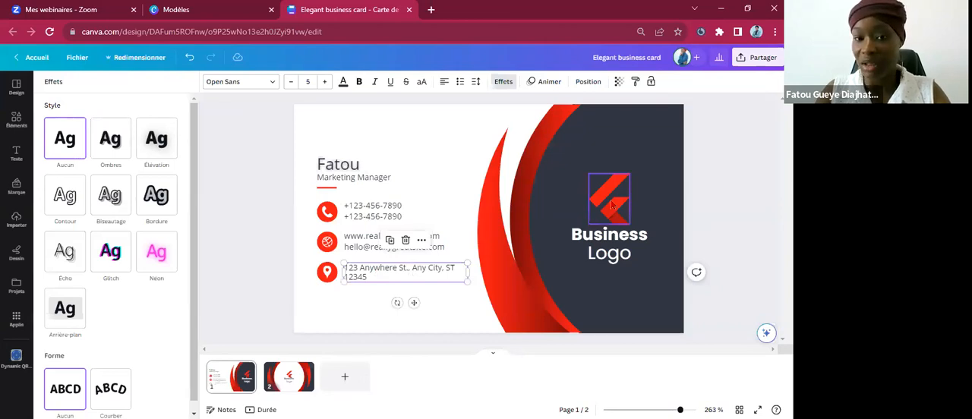
Return to the full template list and open the library of graphic elements.
click(17, 96)
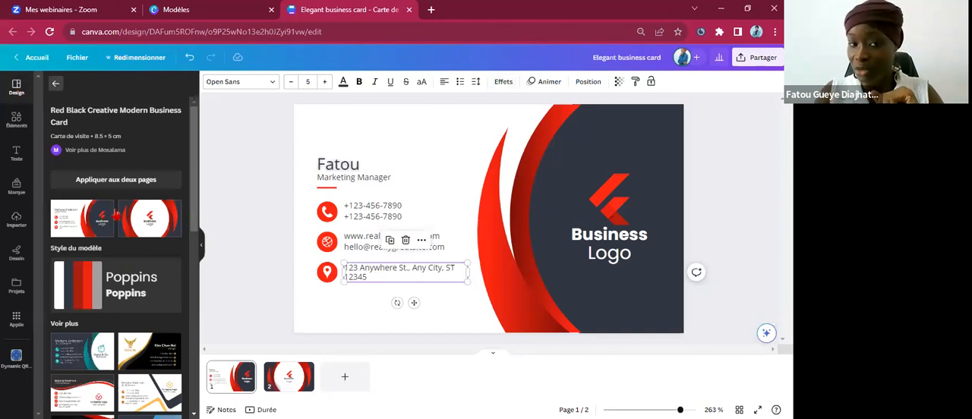
click(56, 83)
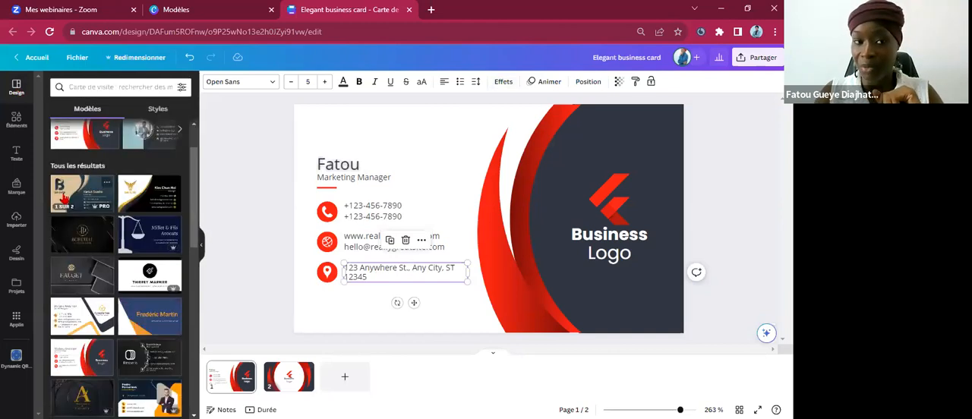
click(17, 122)
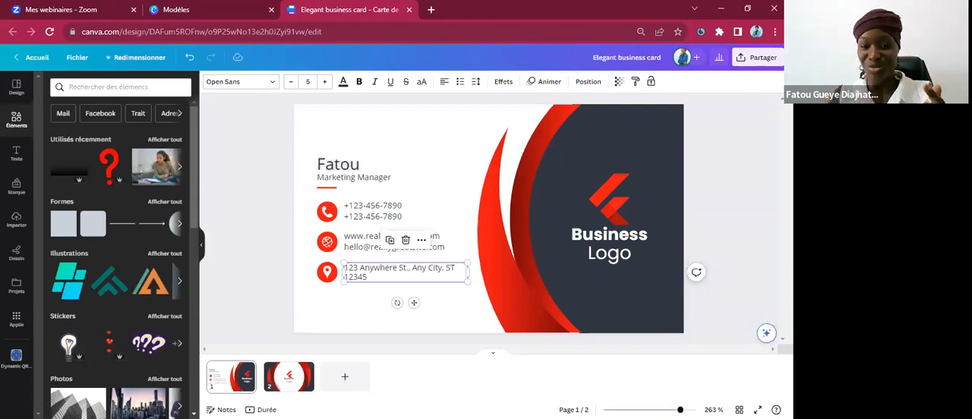
Add a third page to the design without any extra page after it, and delete its dark background.
click(348, 374)
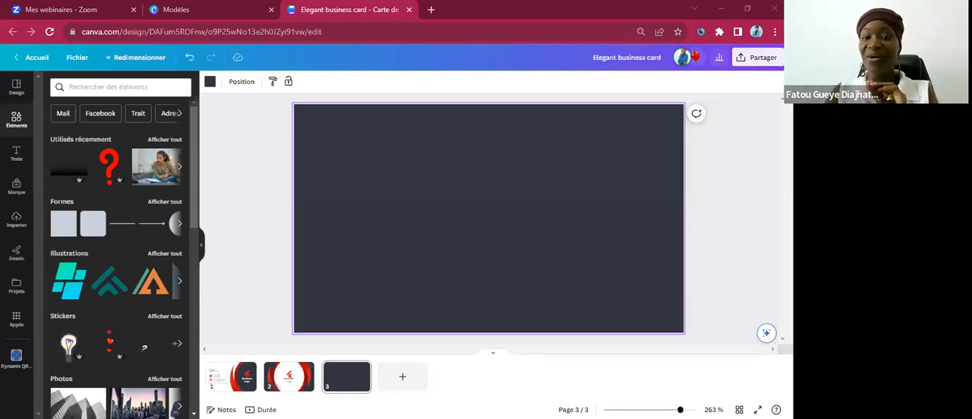
click(721, 129)
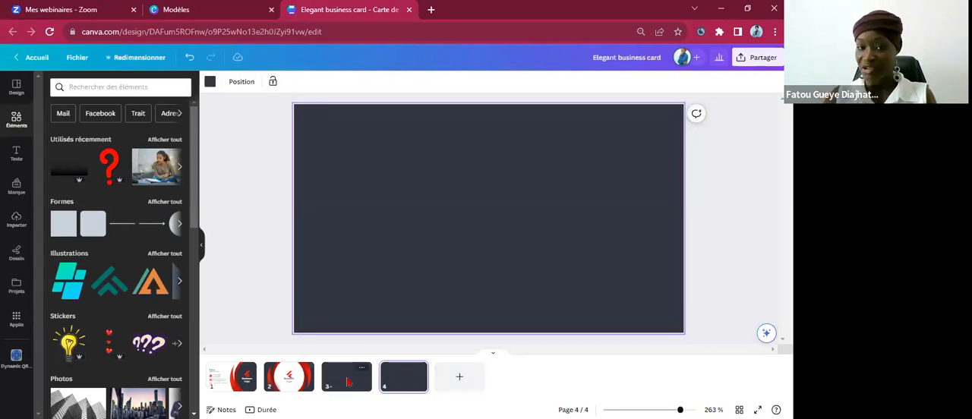
key(Delete)
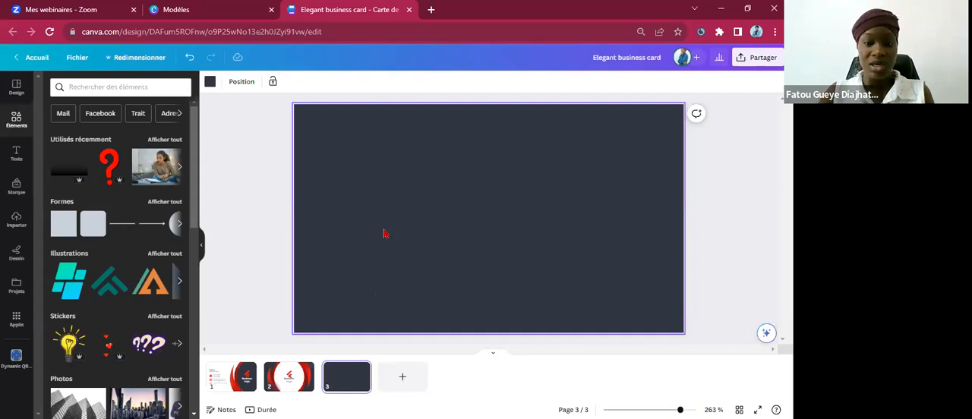
click(328, 274)
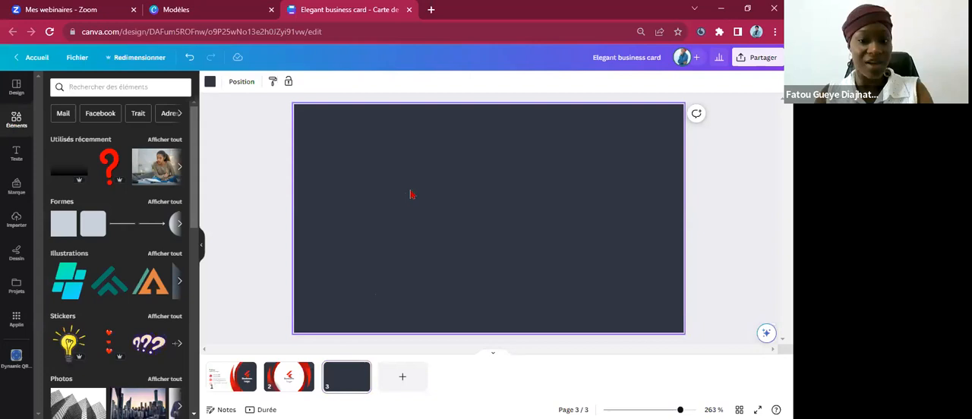
key(Delete)
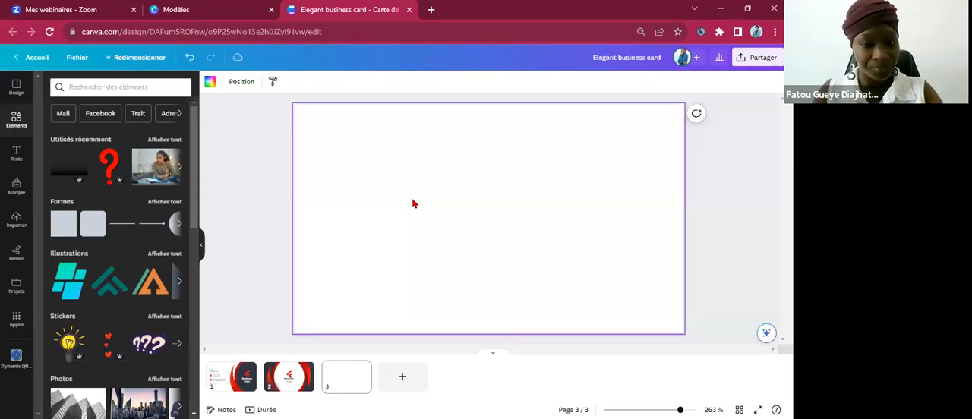
Undo the deletion of page 3's dark background and check the options available for it.
key(ctrl+z)
right_click(412, 201)
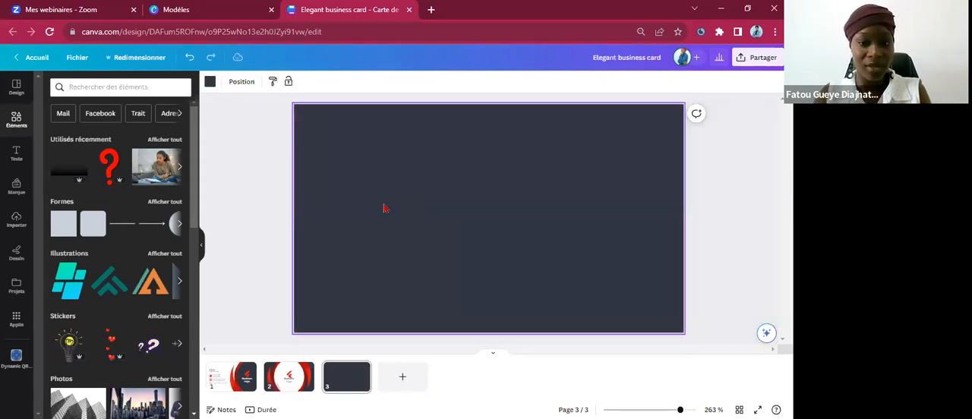
click(379, 206)
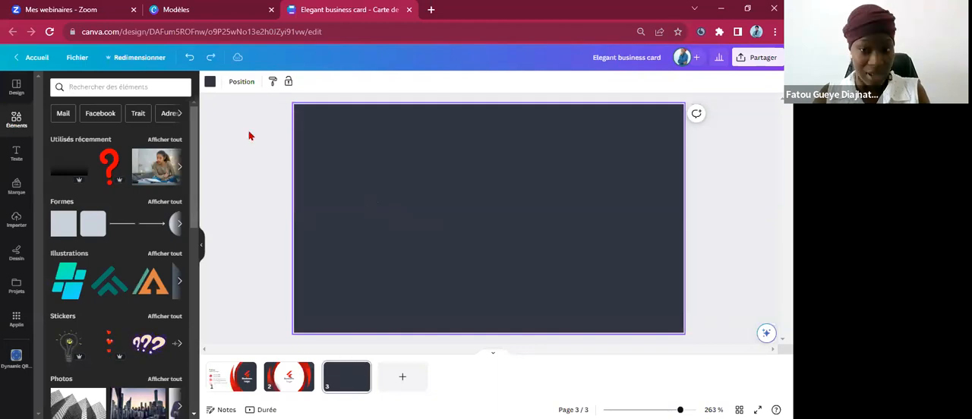
right_click(378, 202)
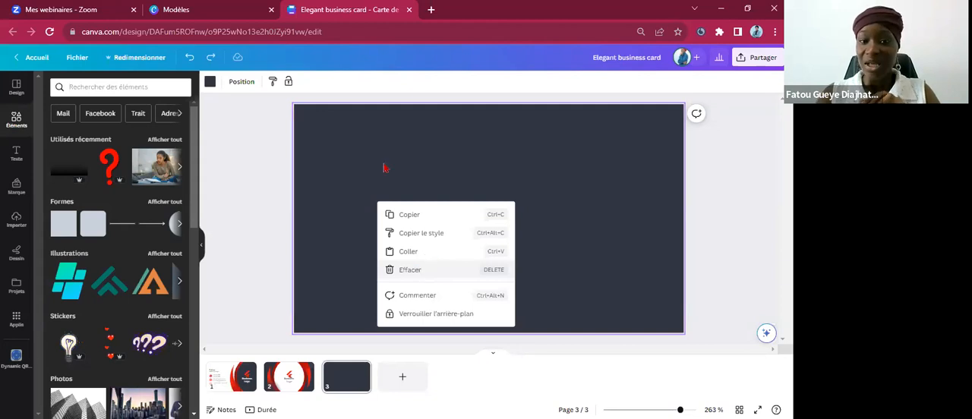
click(397, 192)
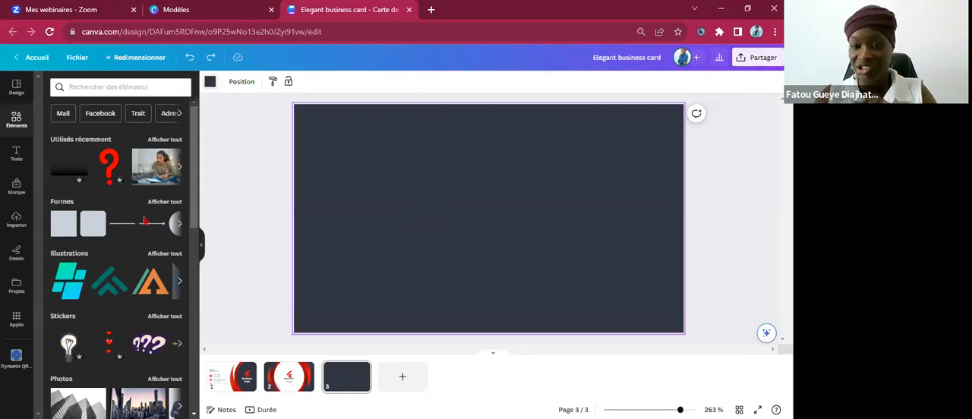
Recolour page 3's background with the document's dark red, comparing it with the brick-red brand colour.
click(211, 81)
click(129, 139)
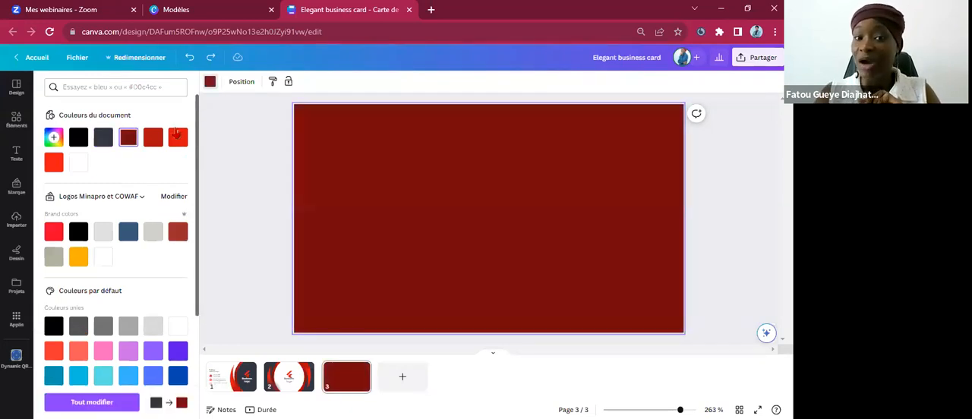
click(176, 233)
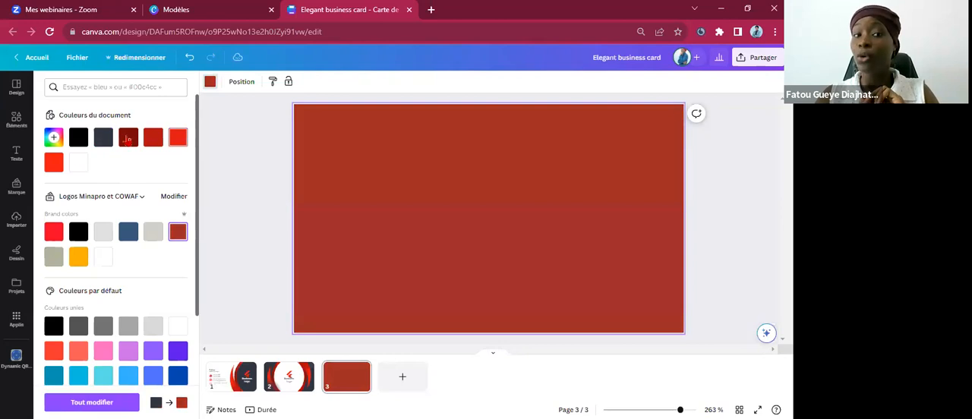
click(129, 139)
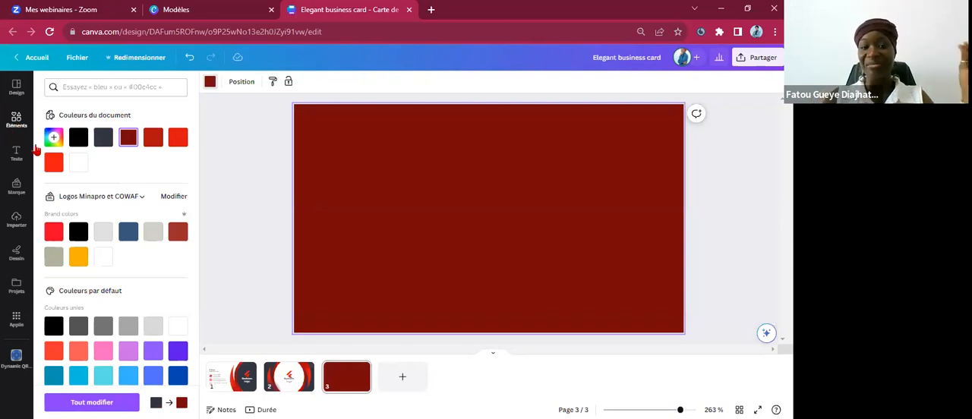
Search the elements library for "un sportif".
click(17, 120)
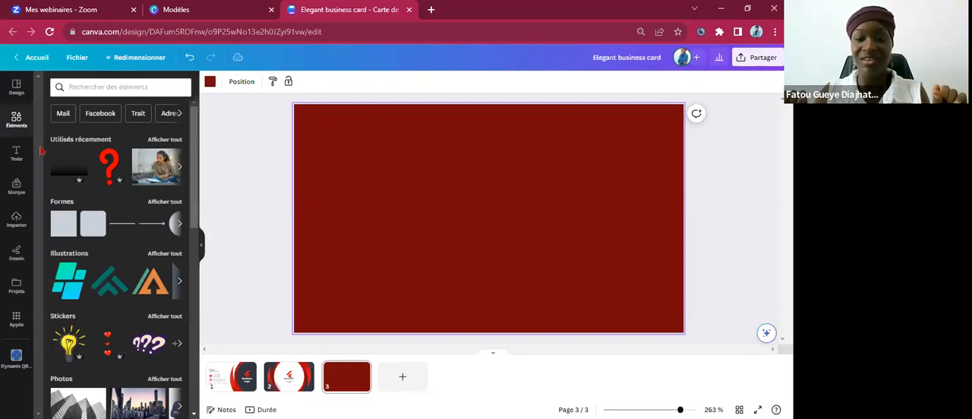
click(124, 82)
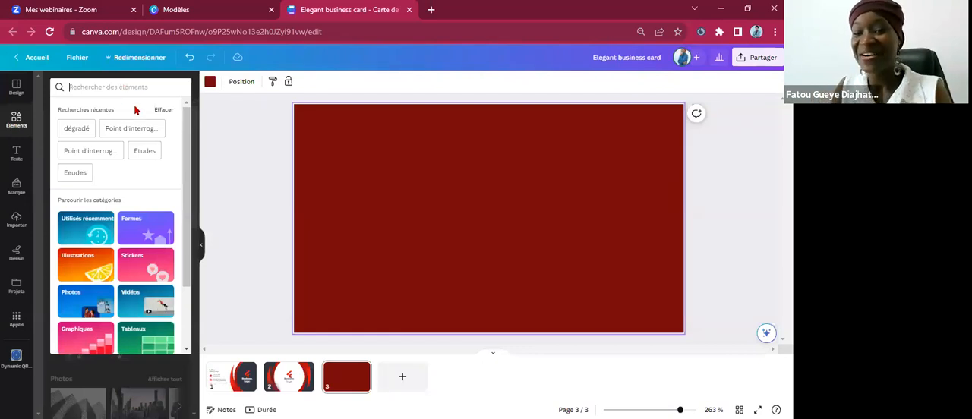
click(111, 87)
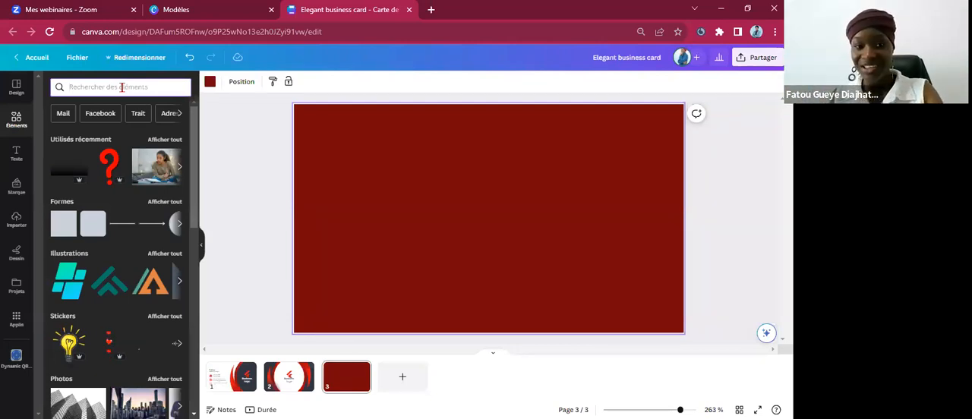
click(122, 88)
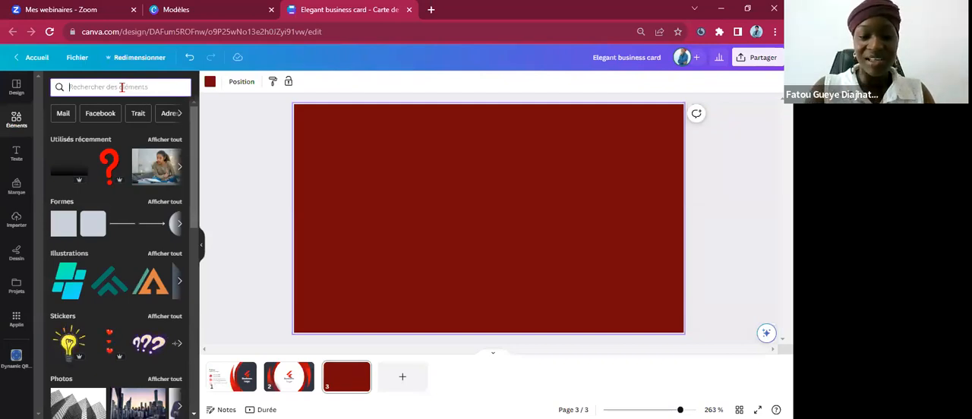
text(un)
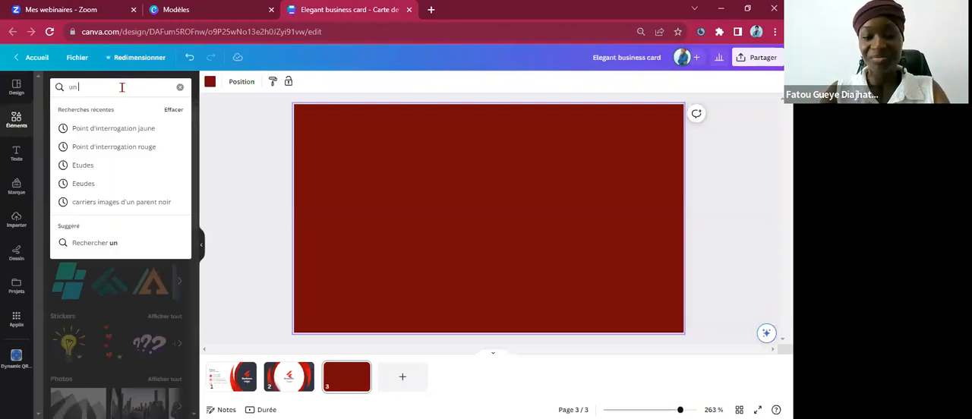
text( sportif)
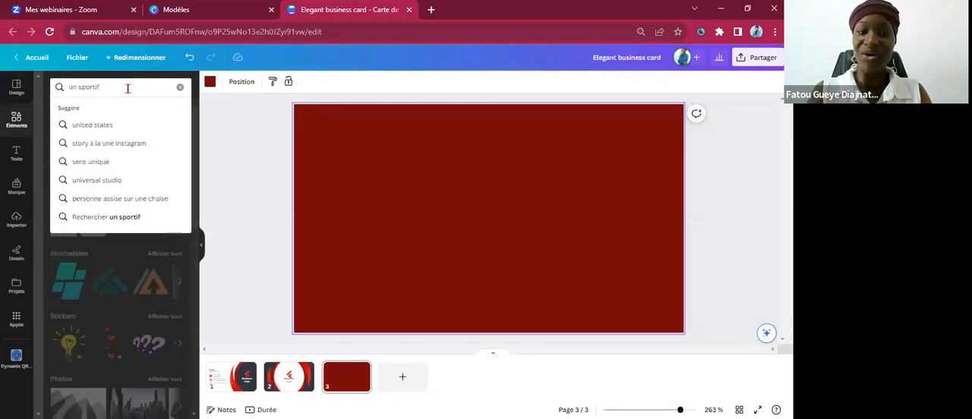
key(Return)
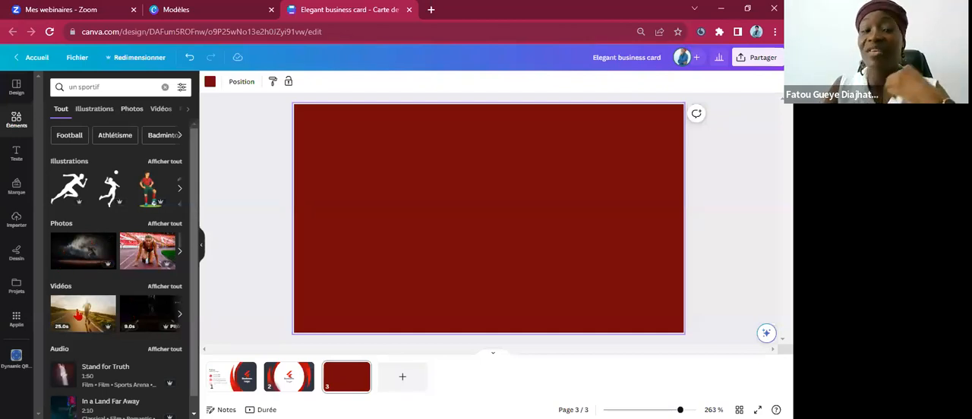
Show only the photo results, browse the suggested keywords and look at the details of the Athletic Girl Jumping photo.
scroll(98, 365, down, 1)
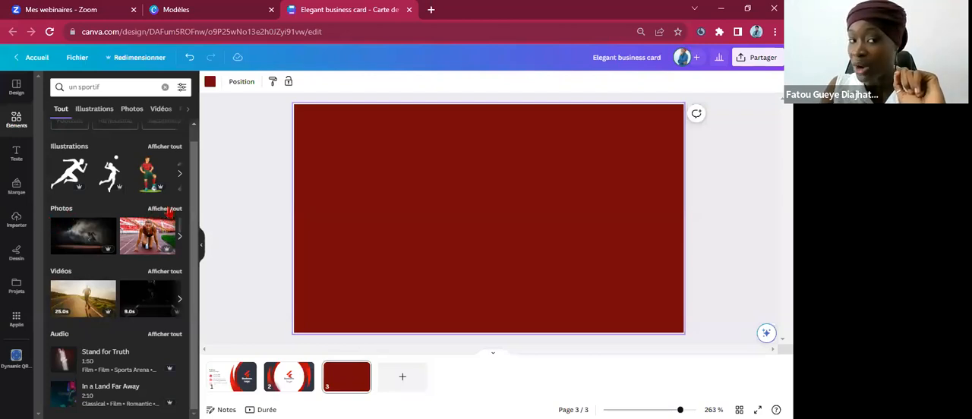
click(129, 110)
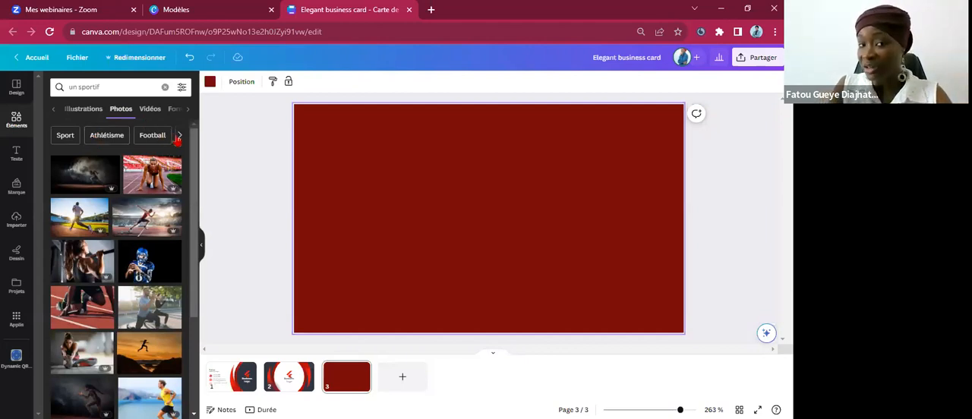
click(178, 137)
click(178, 136)
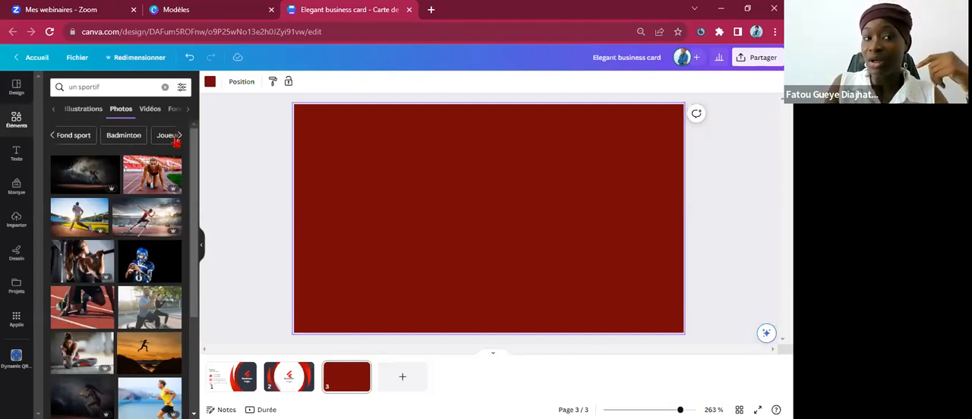
click(177, 137)
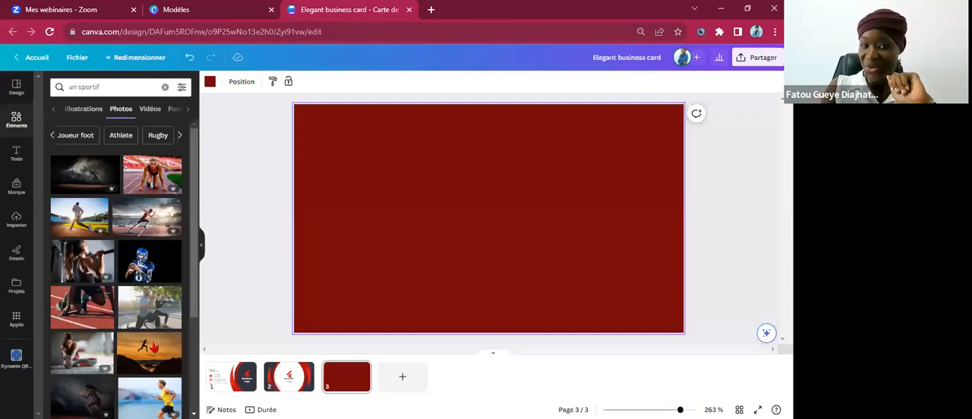
right_click(147, 366)
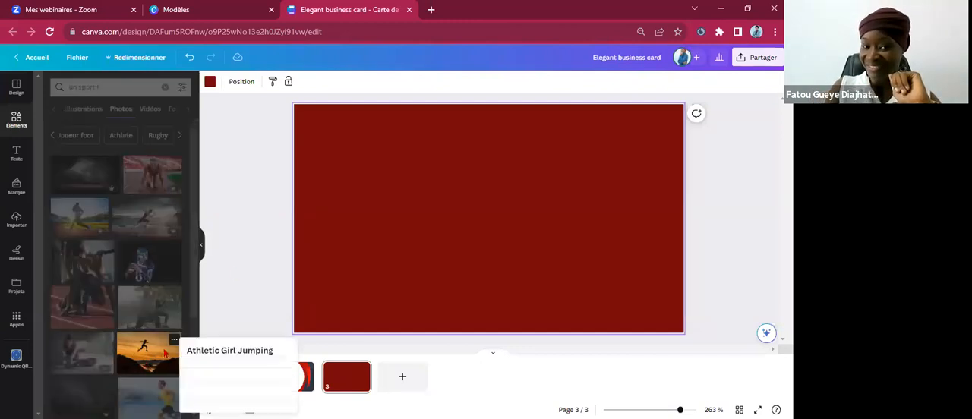
click(158, 343)
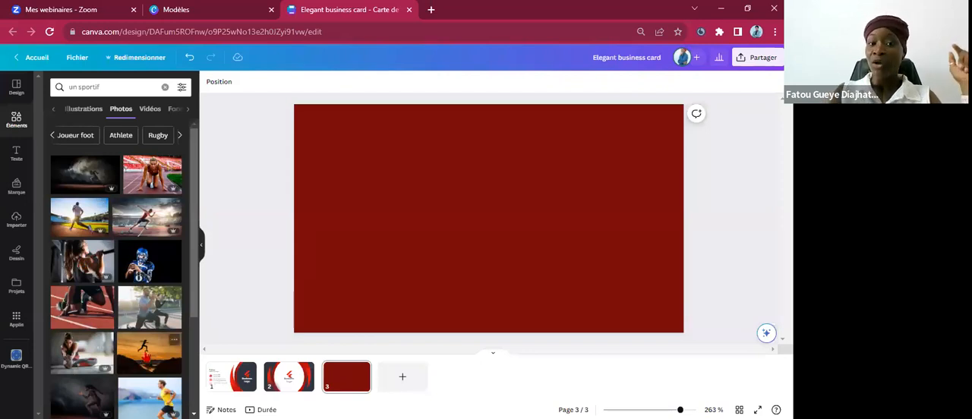
Insert the Athletic Girl Jumping sunset photo on page 3.
click(147, 355)
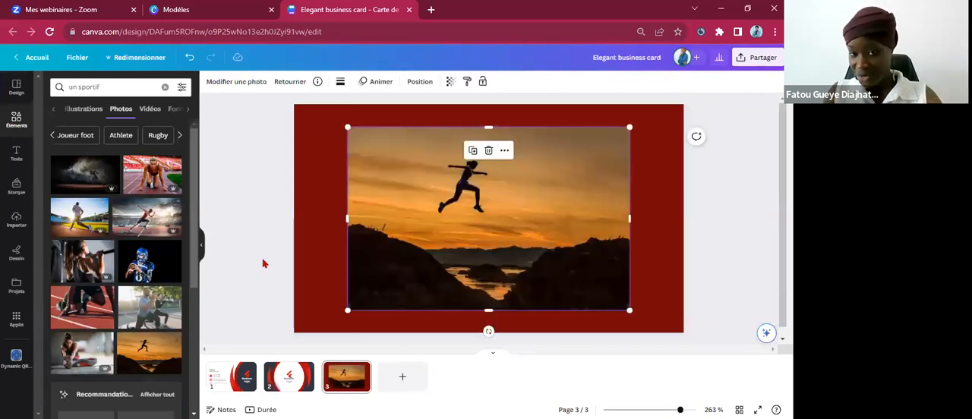
key(ctrl+z)
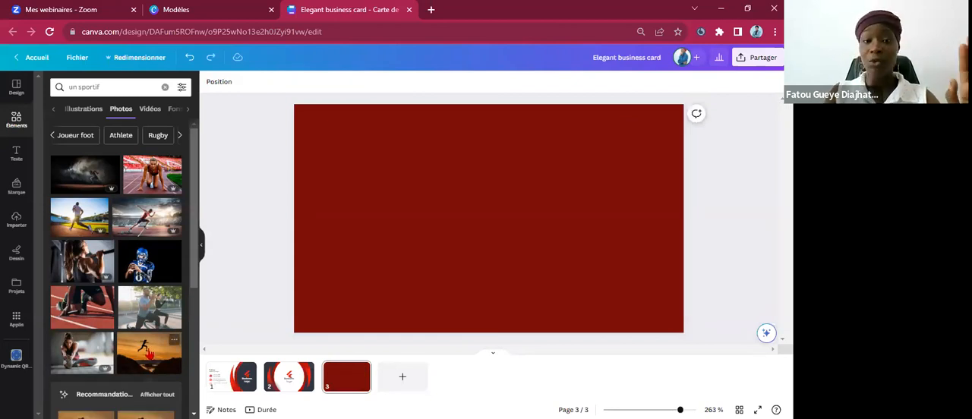
click(149, 354)
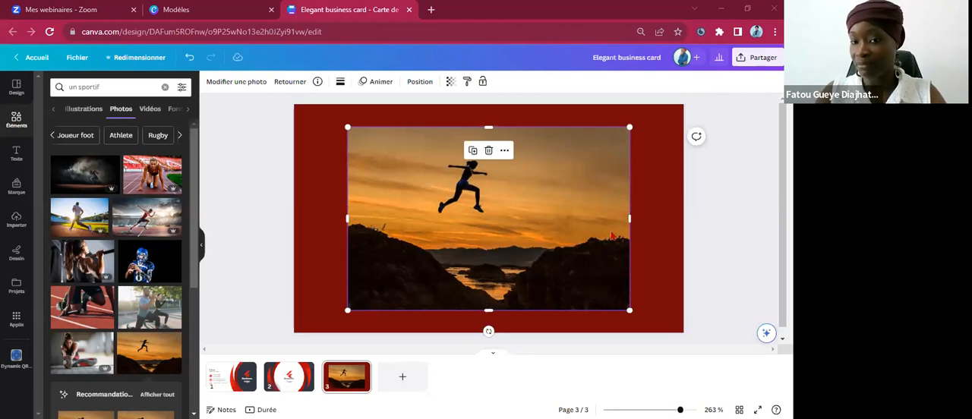
Try cropping the photo from its lower edge, undo the crop, and scale the photo down slightly from its upper-right corner.
drag(490, 310, 487, 244)
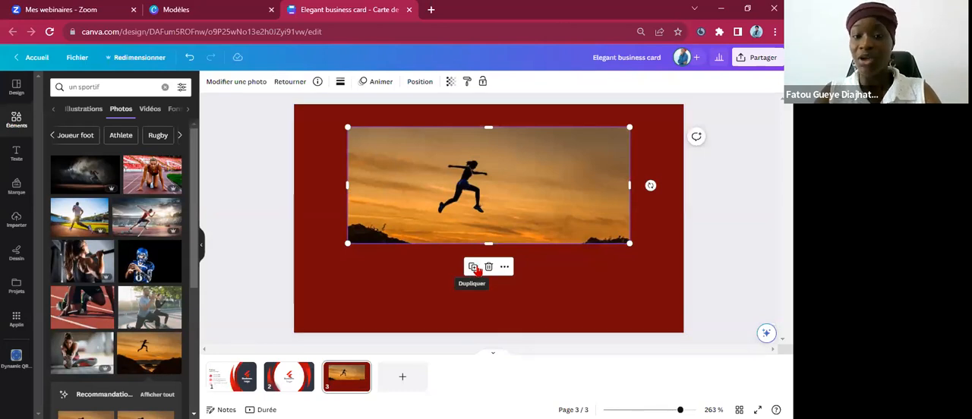
key(ctrl+z)
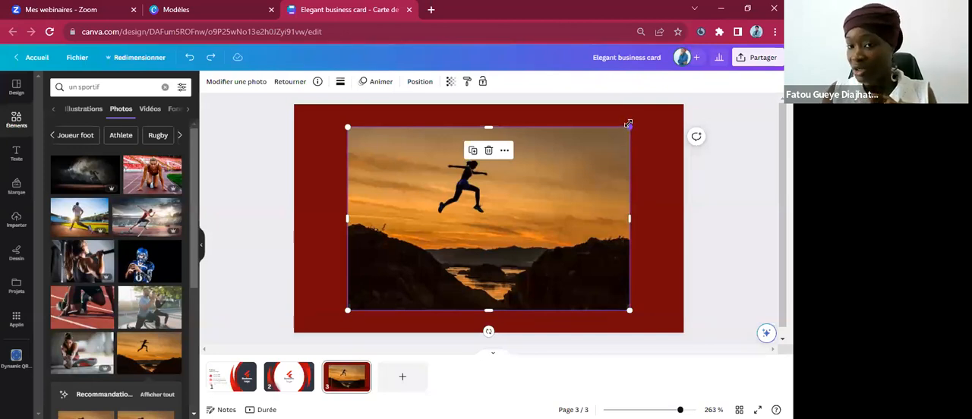
drag(628, 123, 606, 142)
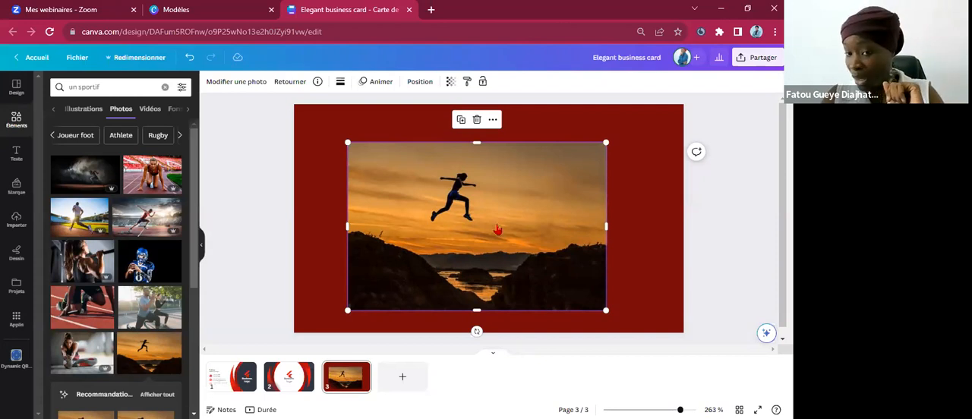
Make the sunset photo page 3's background and select it.
right_click(497, 229)
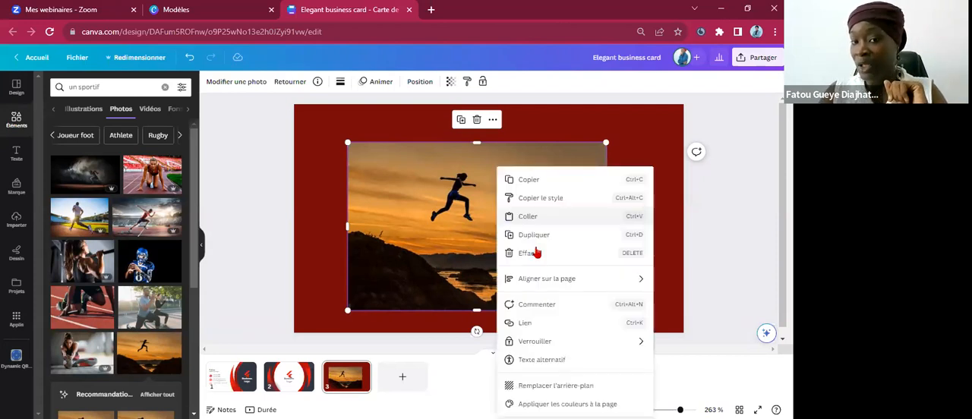
click(569, 387)
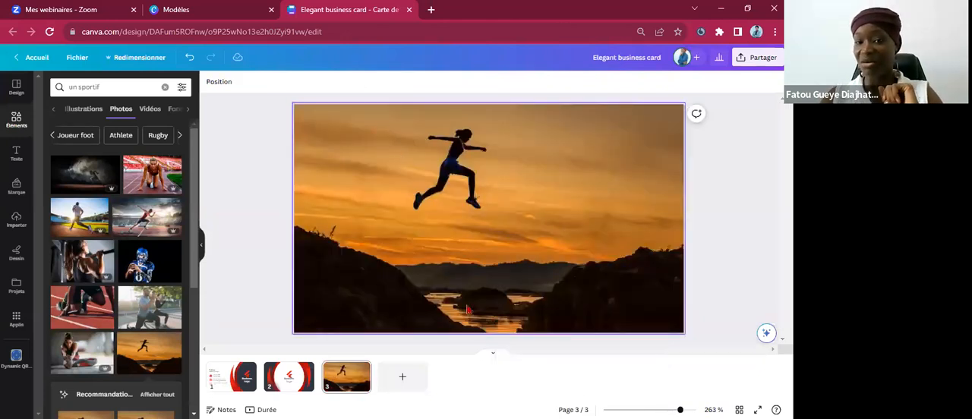
click(724, 133)
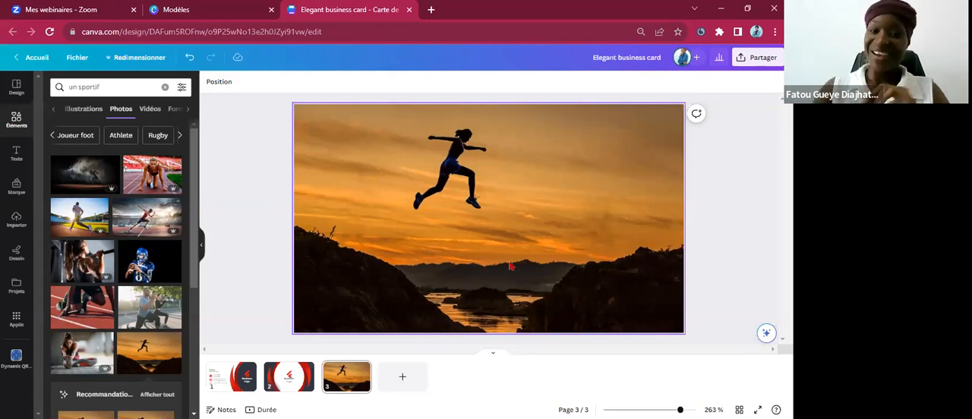
click(490, 237)
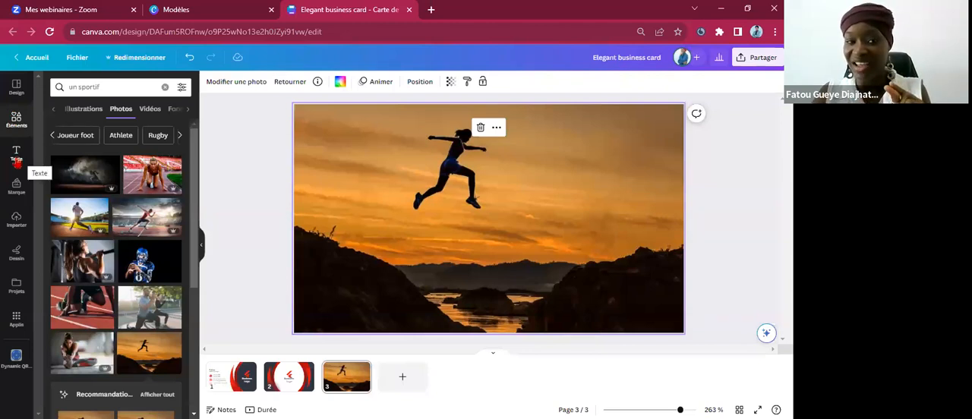
Browse the text styles and font combinations, and add a paragraph text box over the photo on page 3.
click(15, 156)
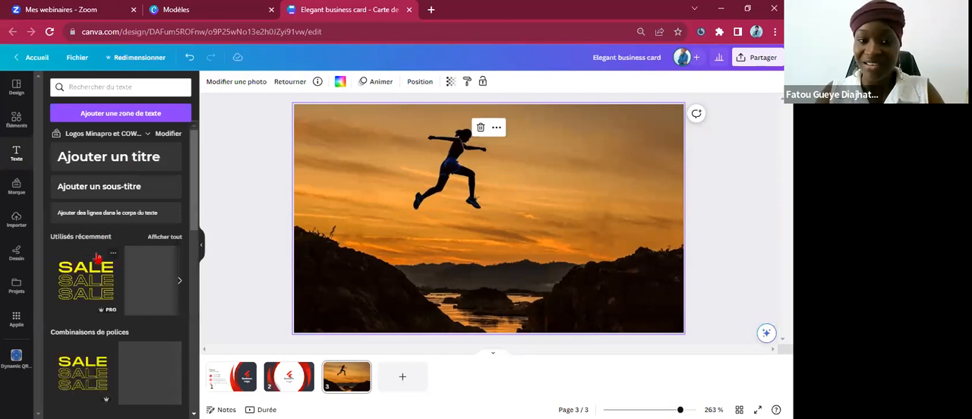
scroll(98, 234, down, 3)
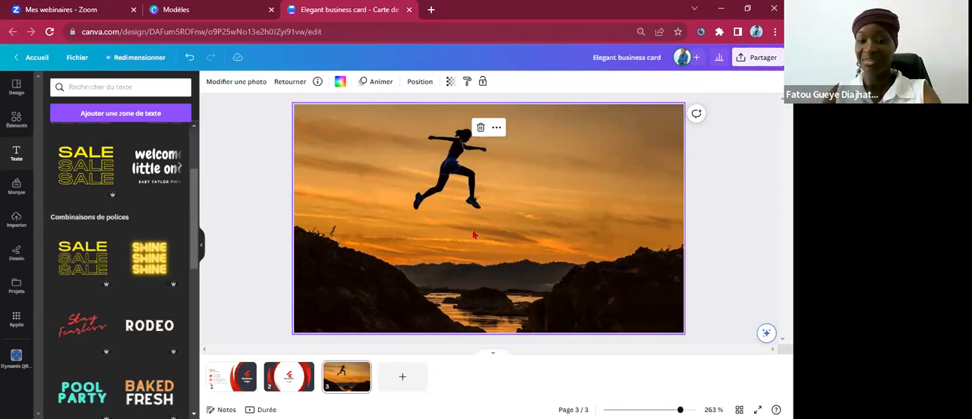
key(t)
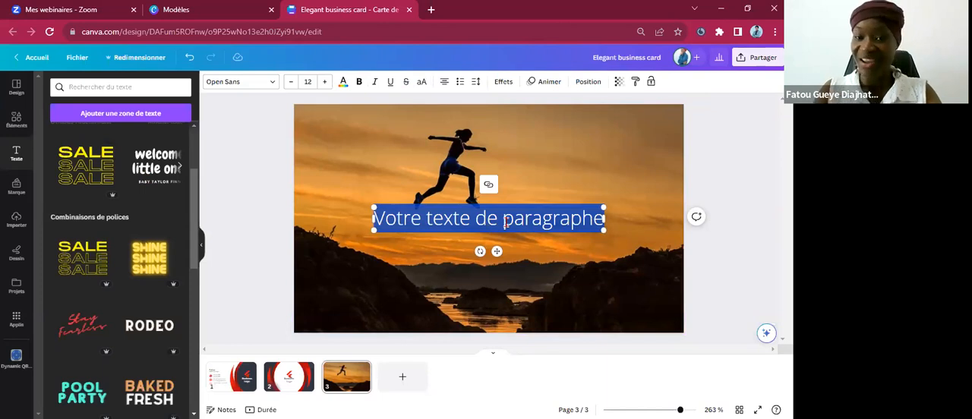
Replace the text box's placeholder with the trial text "fkgjjs" and erase it completely.
text(fkgjjs)
key(BackSpace)
key(BackSpace)
key(BackSpace)
key(BackSpace)
key(BackSpace)
key(BackSpace)
key(BackSpace)
key(BackSpace)
key(BackSpace)
key(BackSpace)
key(BackSpace)
key(BackSpace)
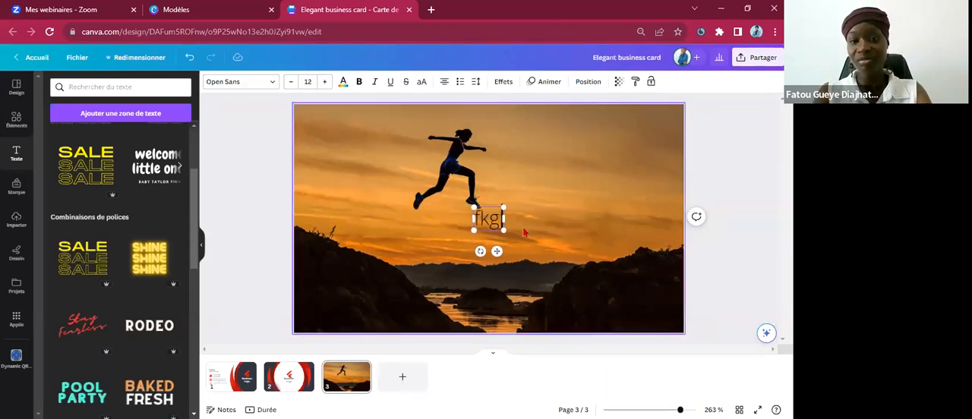
key(BackSpace)
key(BackSpace)
key(BackSpace)
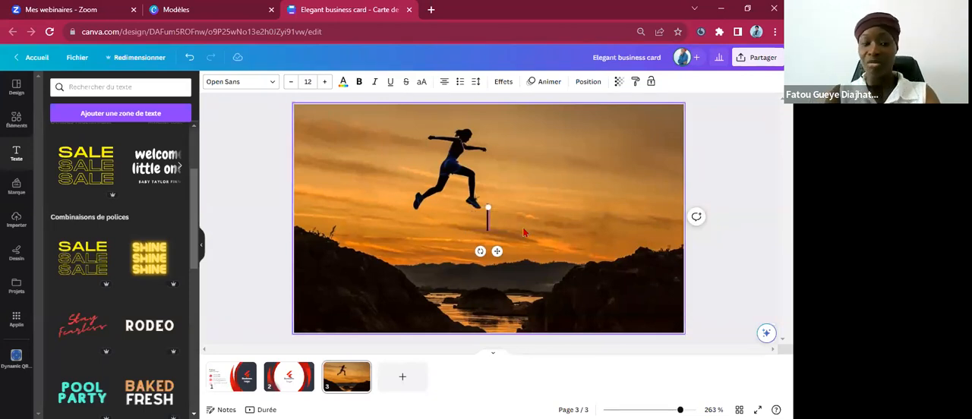
Enter the slogan "Dépassez vos limites !" in the empty text box on page 3.
text(Dépas)
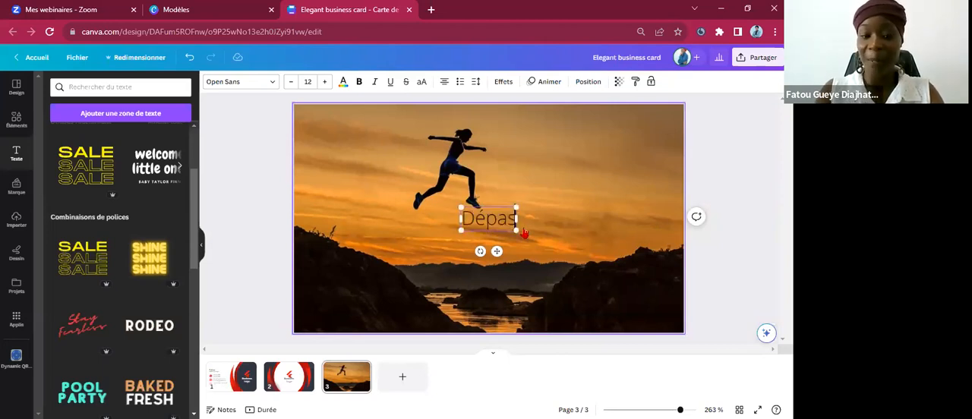
text(sez v)
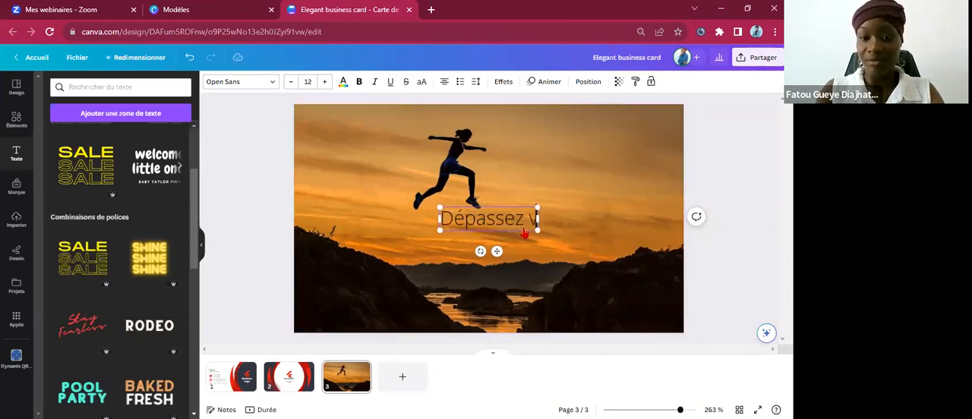
text(s)
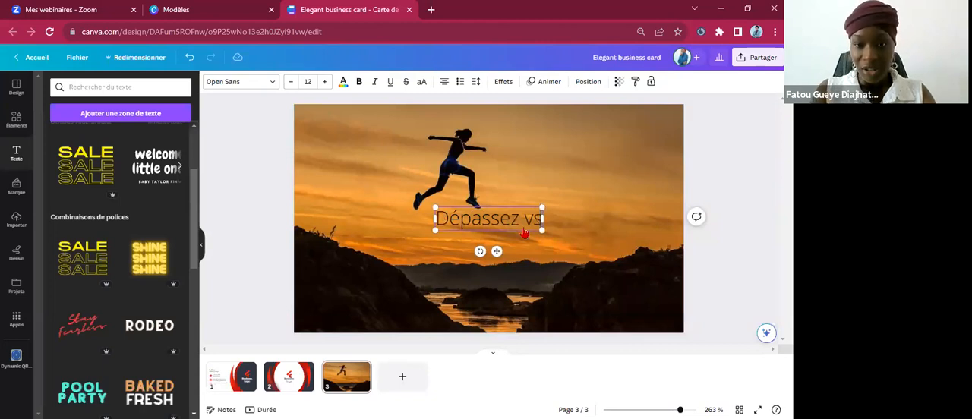
key(BackSpace)
text(o)
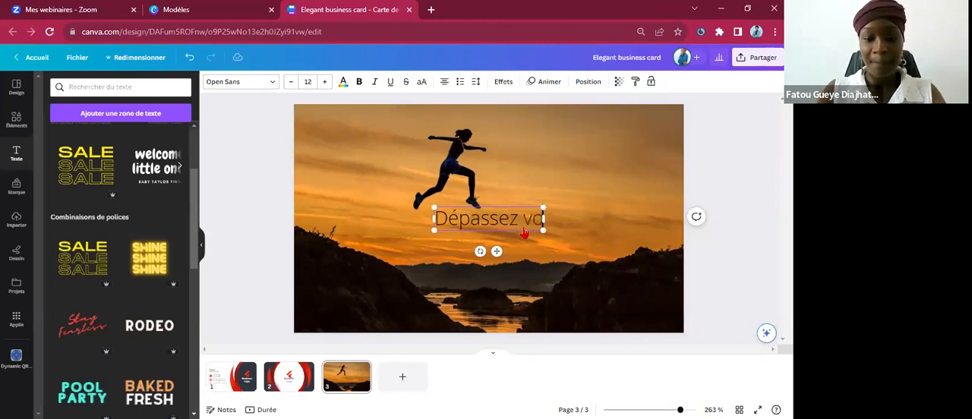
text(s limite)
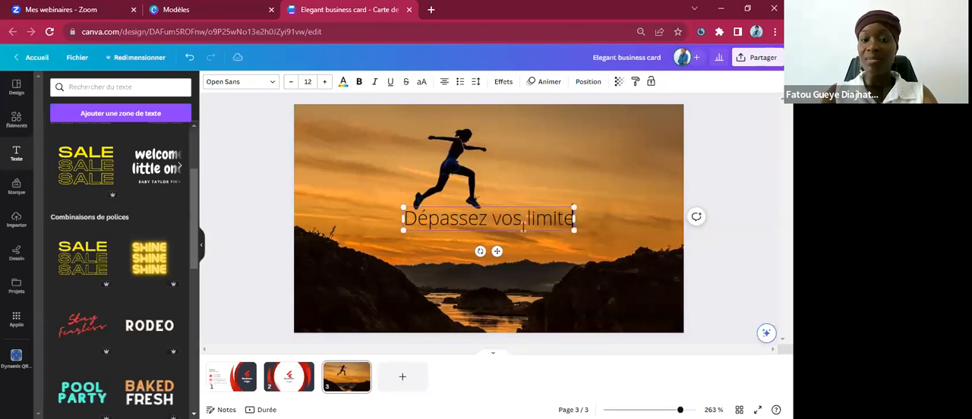
text(ss)
key(BackSpace)
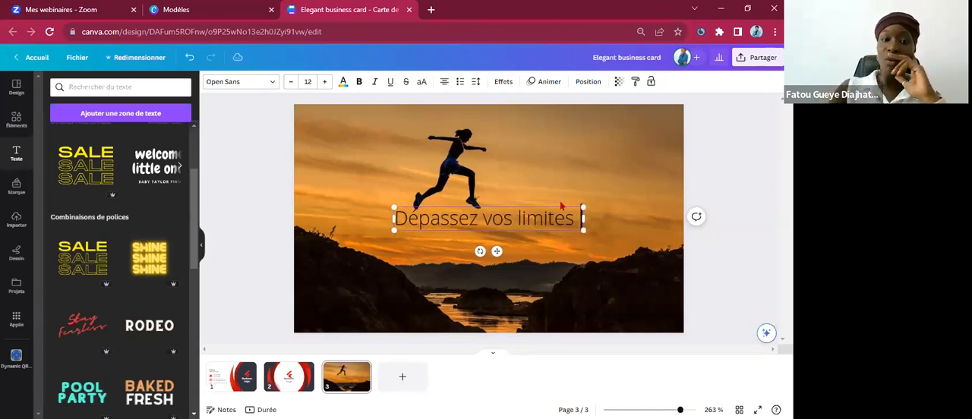
text(!)
Move the slogan down over the dark hills, just above the water in the photo, and deselect it.
click(682, 143)
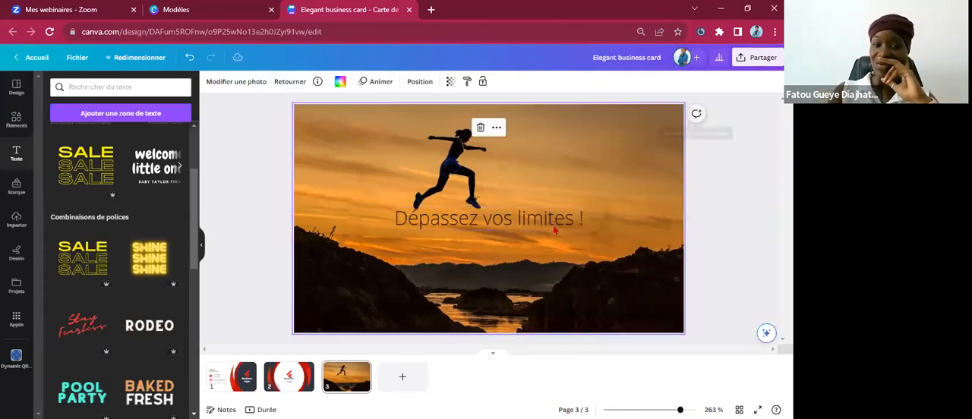
drag(547, 221, 544, 258)
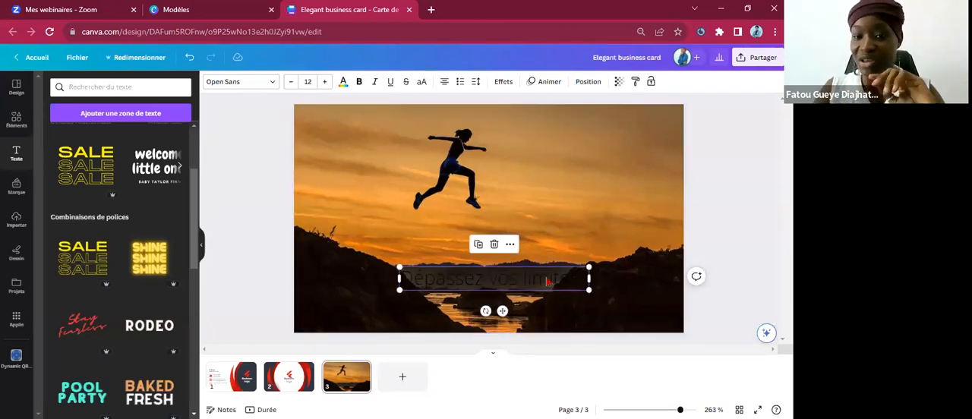
click(567, 187)
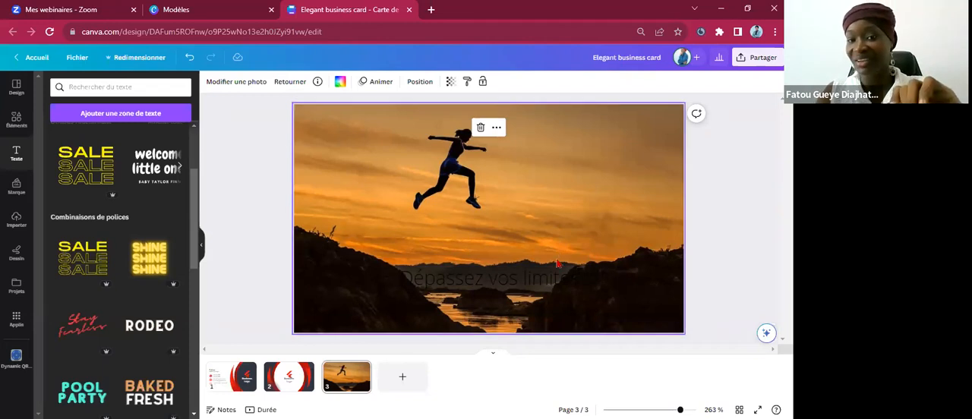
Add another paragraph text box to page 3 and move it down onto the slogan, centred horizontally on the page.
key(t)
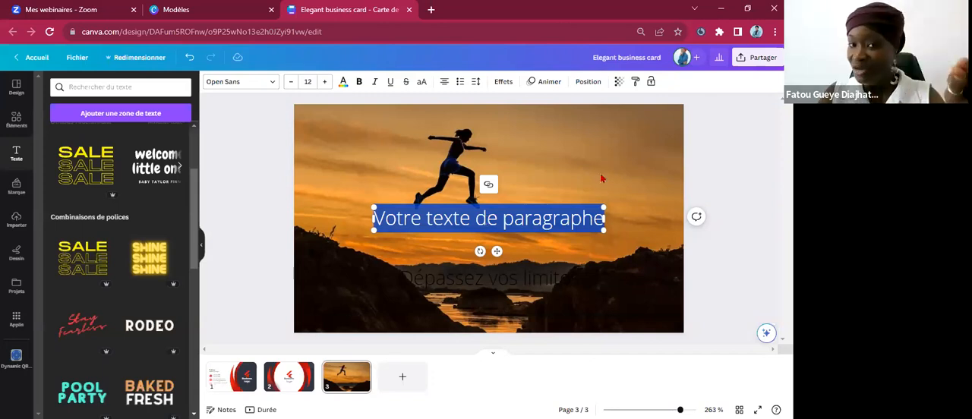
key(Escape)
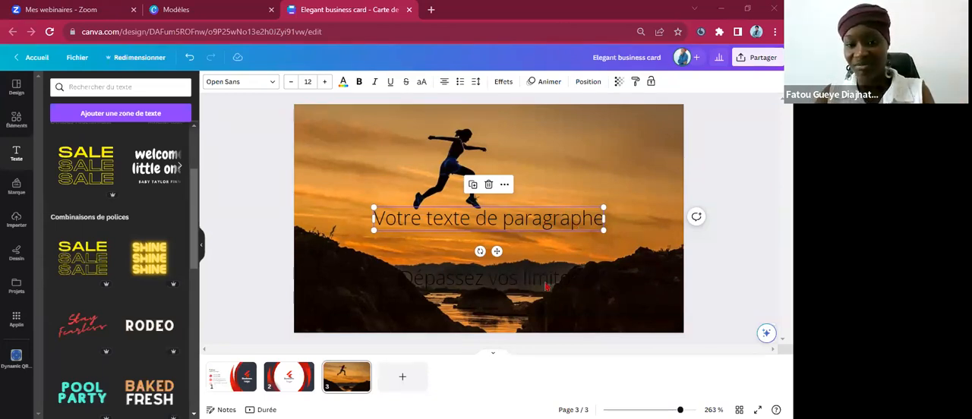
drag(498, 233, 505, 278)
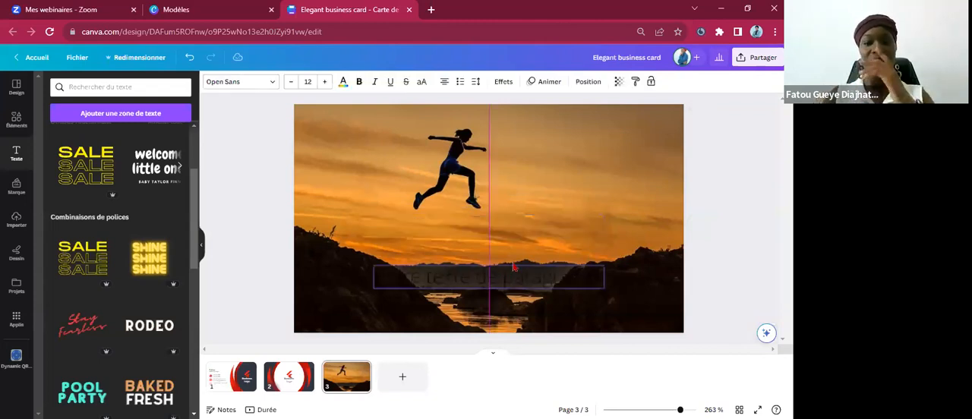
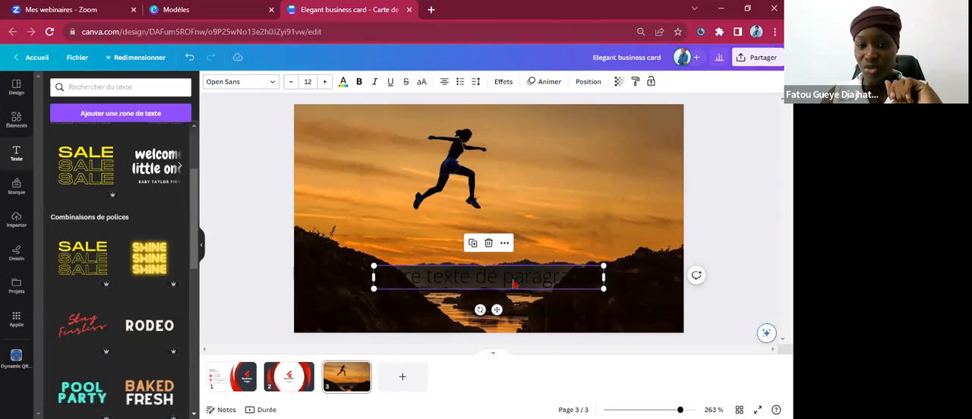
Move the placeholder paragraph on page 3 up into the sky just below the jumping figure and deselect it.
mouse_move(514, 283)
mouse_down()
mouse_move(519, 216)
mouse_move(510, 229)
mouse_move(522, 278)
mouse_up()
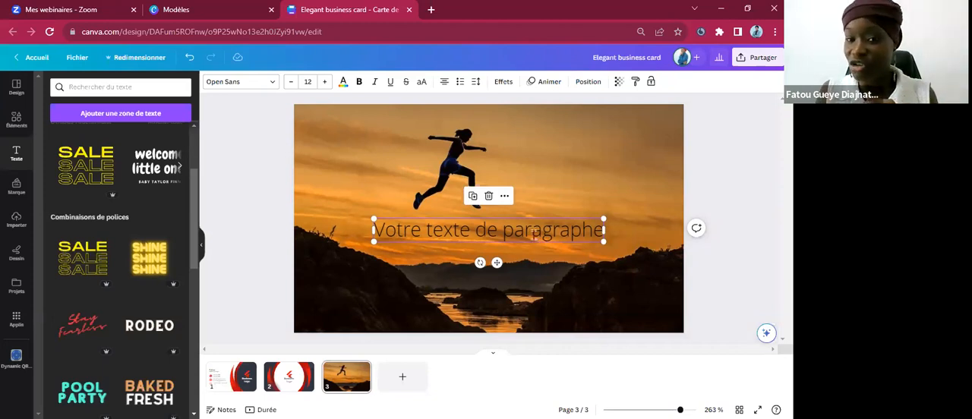
double_click(533, 234)
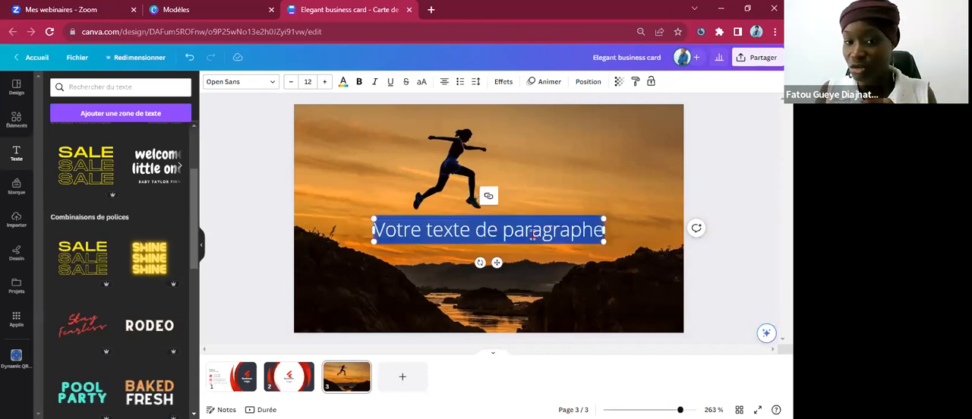
click(537, 176)
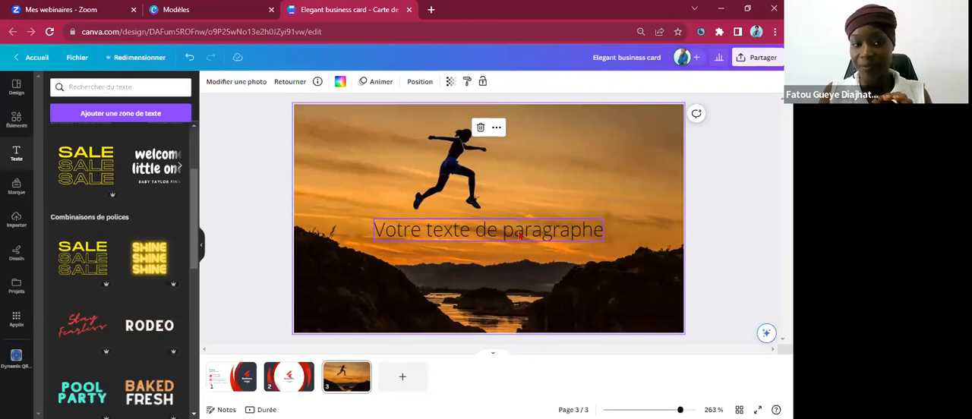
click(491, 230)
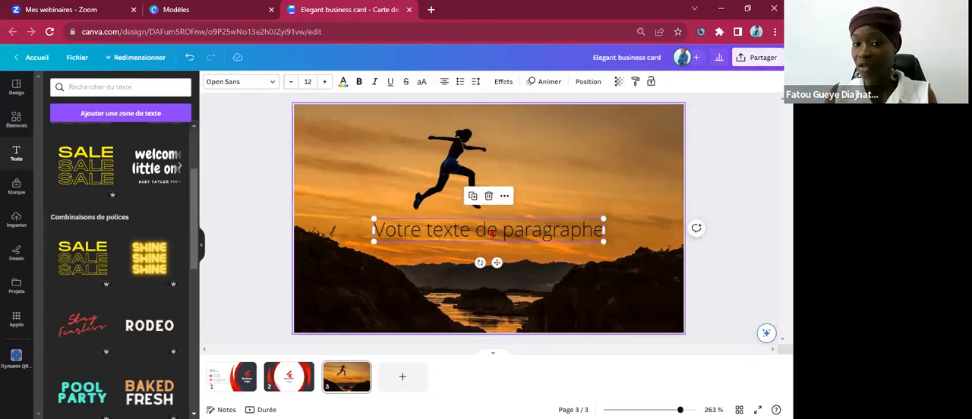
click(490, 230)
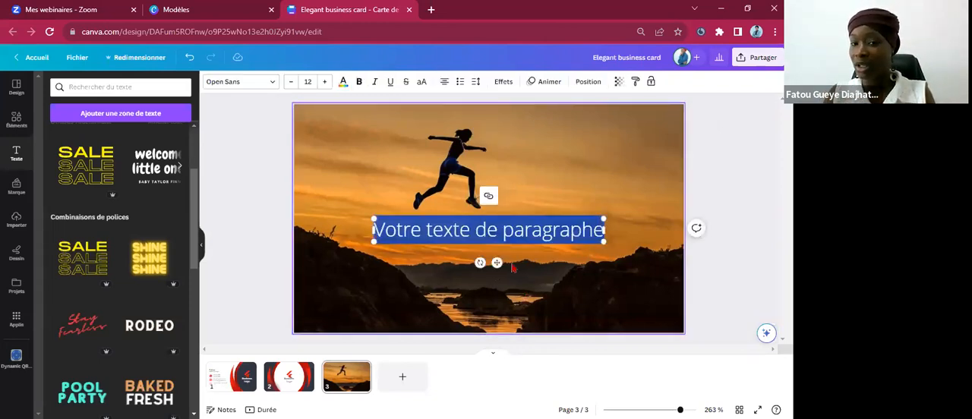
click(524, 289)
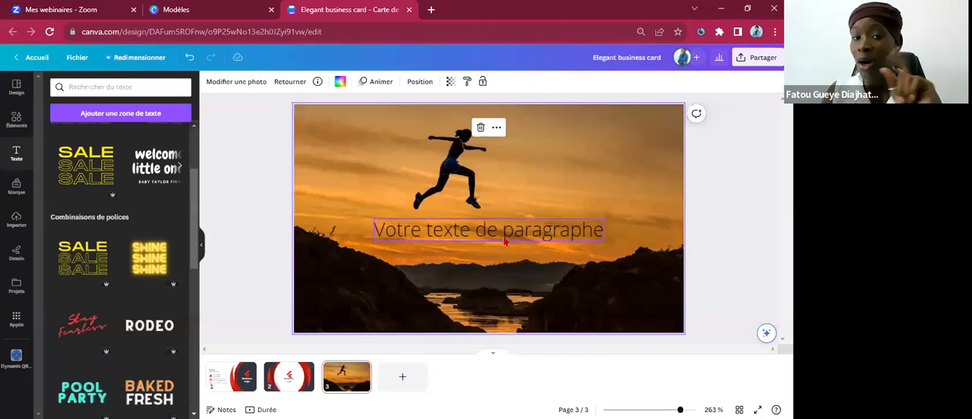
Change the placeholder paragraph's text colour to white and deselect the text.
click(507, 240)
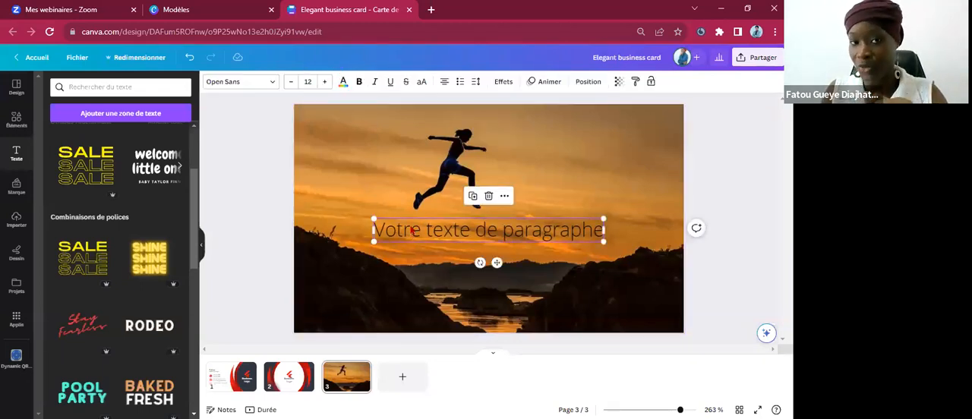
click(343, 82)
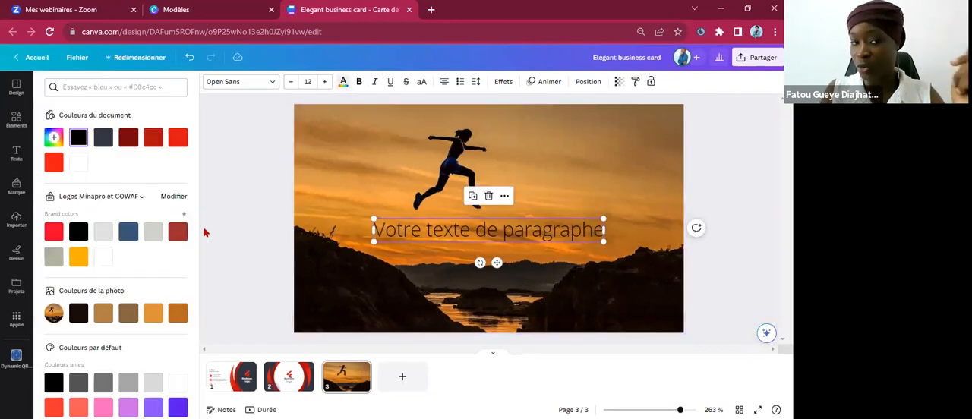
click(104, 260)
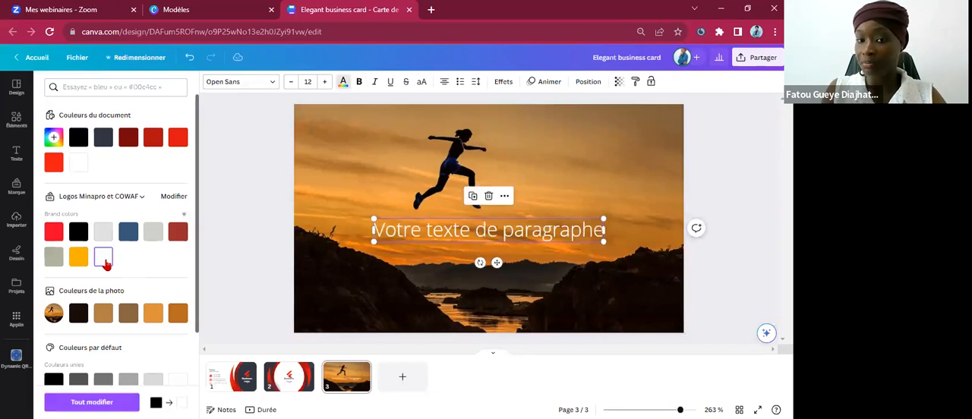
click(577, 162)
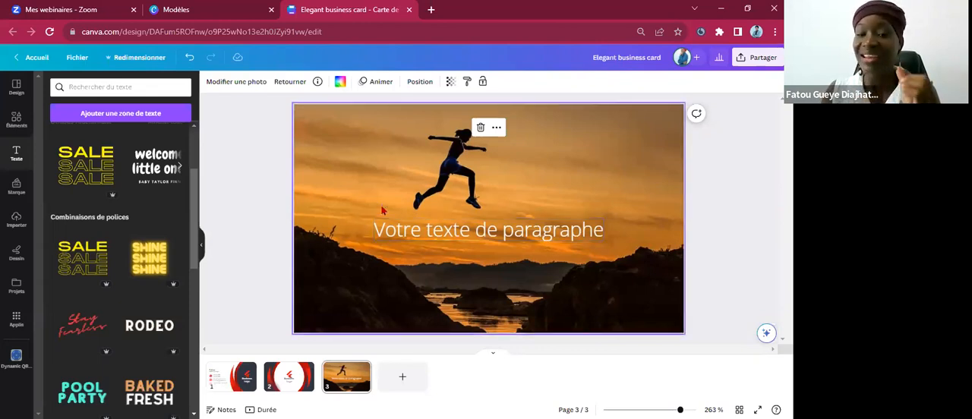
Search the elements for "dégradé" and limit the results to illustrations.
click(10, 126)
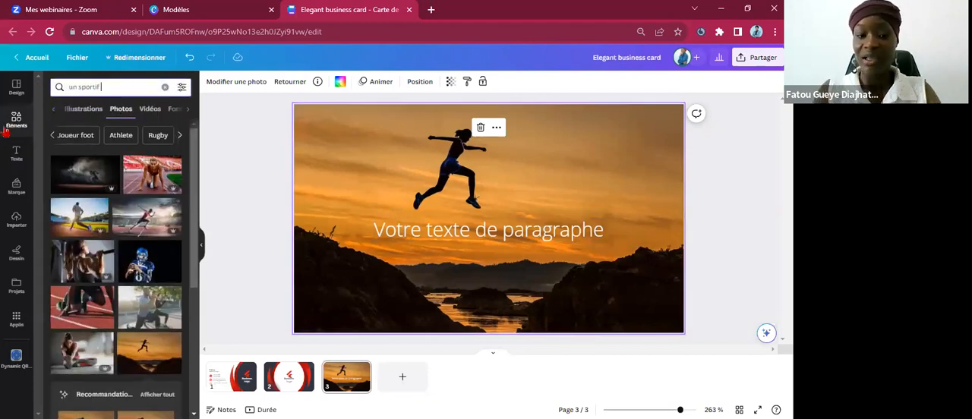
key(ctrl+a)
text(dégradé)
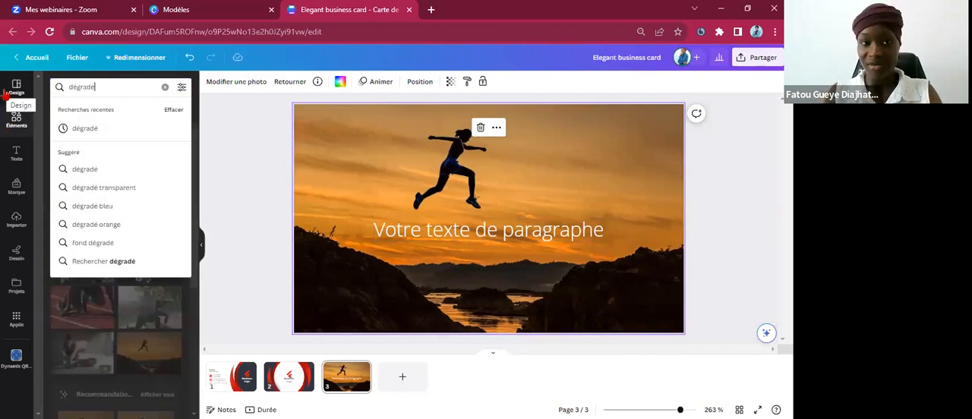
key(Return)
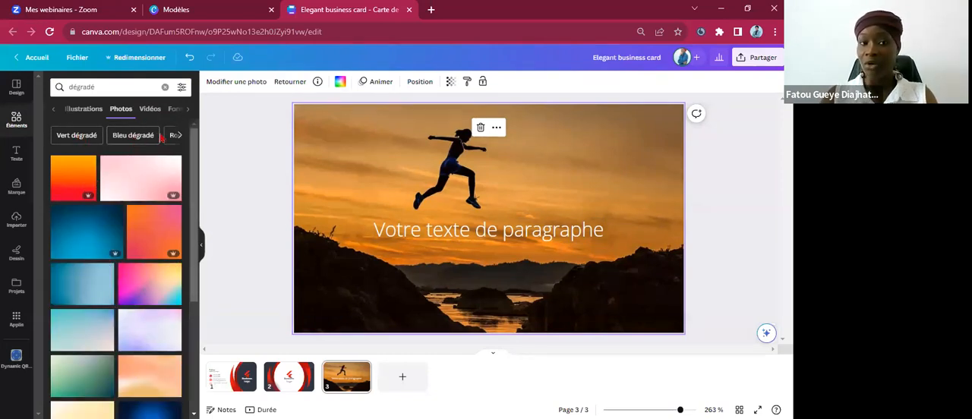
click(83, 109)
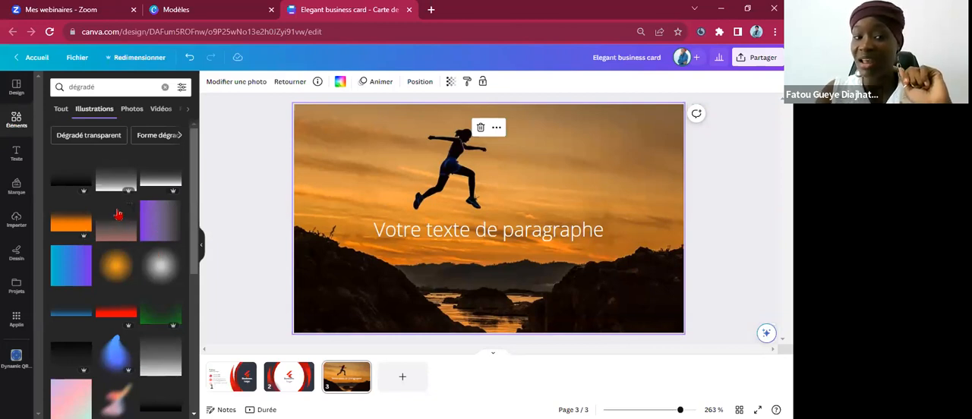
Try a blue gradient on page 3, delete it, and add the pinkish fading gradient instead.
click(76, 314)
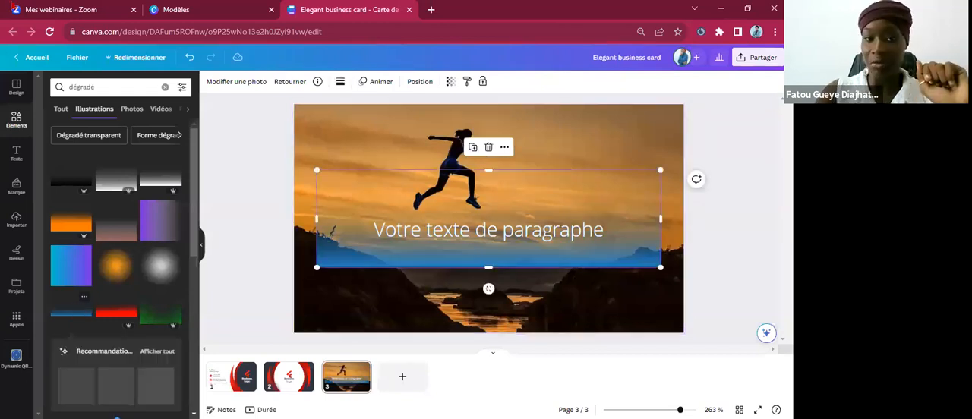
key(Delete)
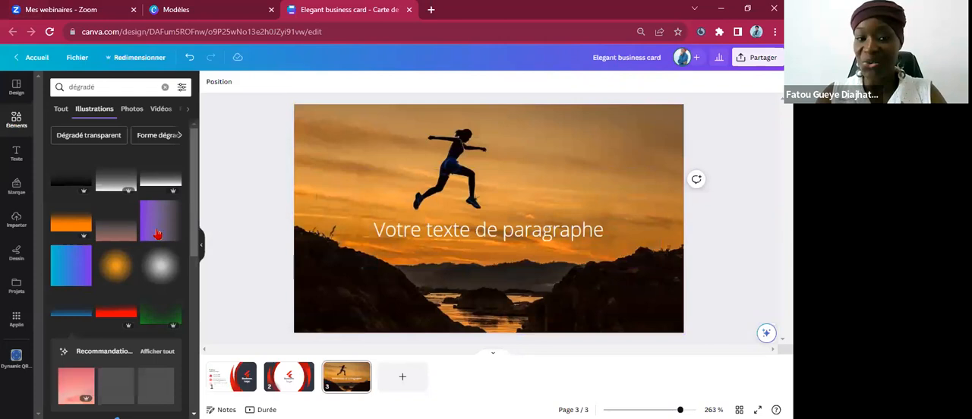
click(119, 238)
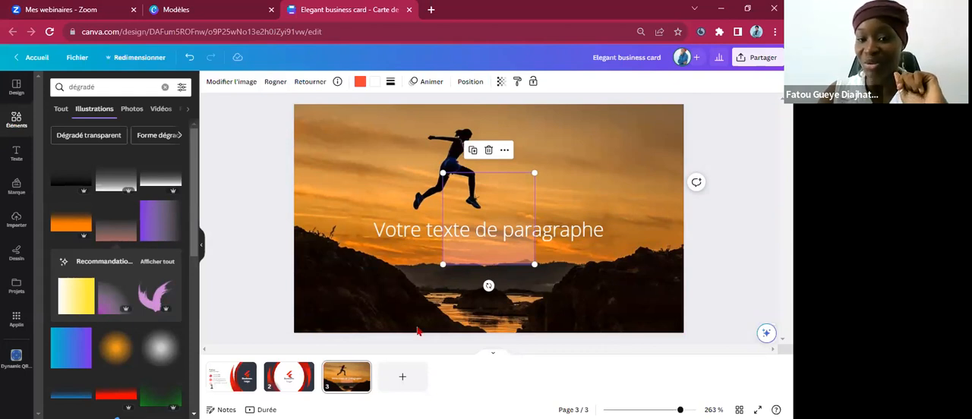
Move the pinkish gradient off the jumping figure and into the lower-left corner of page 3.
drag(524, 275, 459, 225)
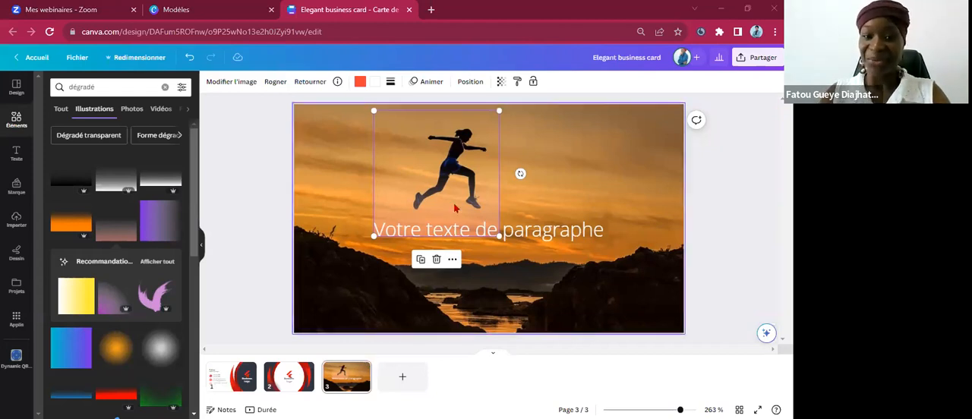
click(415, 240)
drag(475, 195, 388, 270)
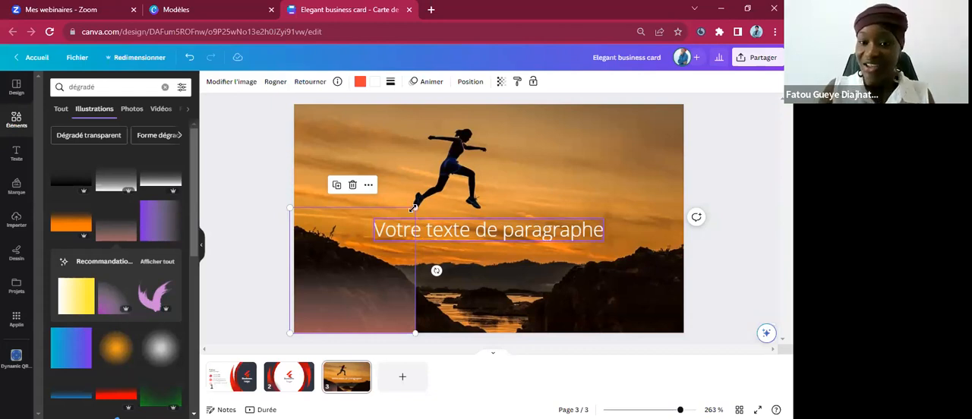
Enlarge the gradient to the full width of the page and align it with the photo's side and bottom edges.
drag(503, 155, 714, 100)
drag(536, 183, 530, 162)
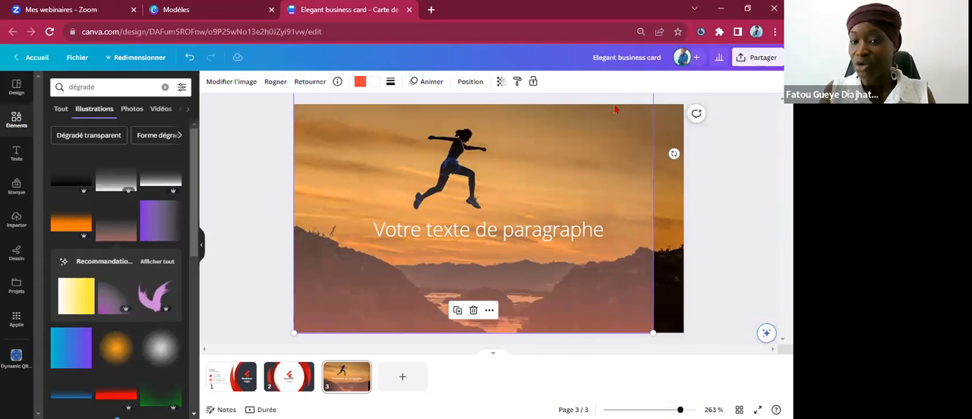
drag(650, 331, 704, 339)
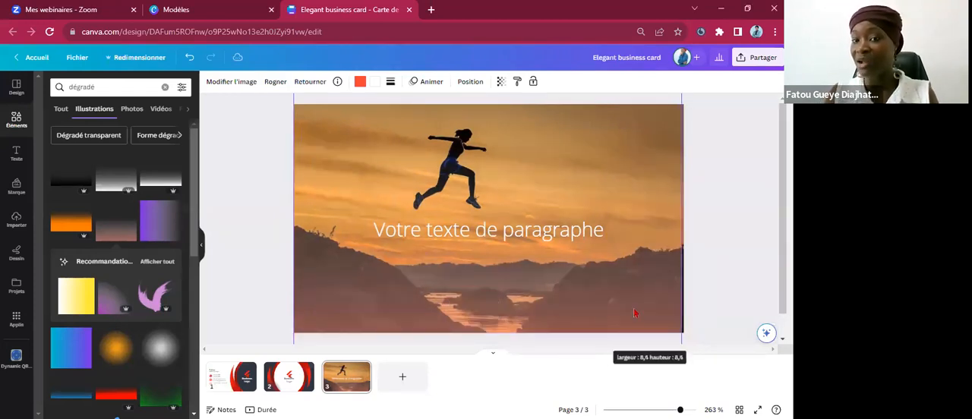
drag(637, 292, 638, 291)
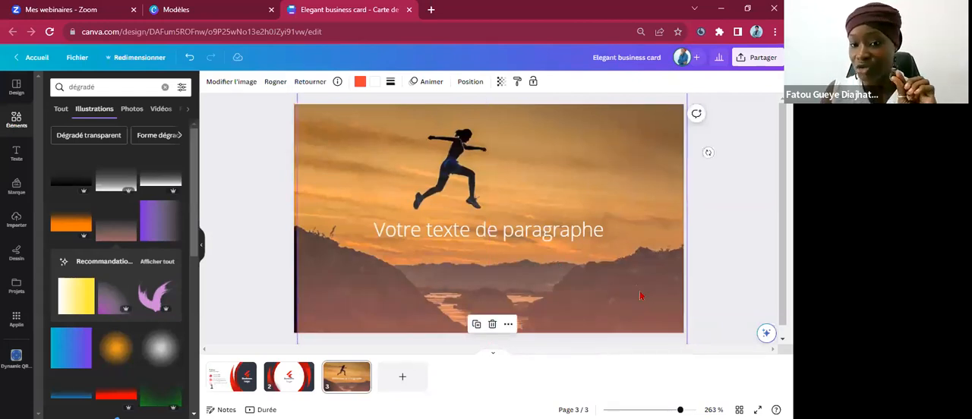
drag(618, 255, 631, 282)
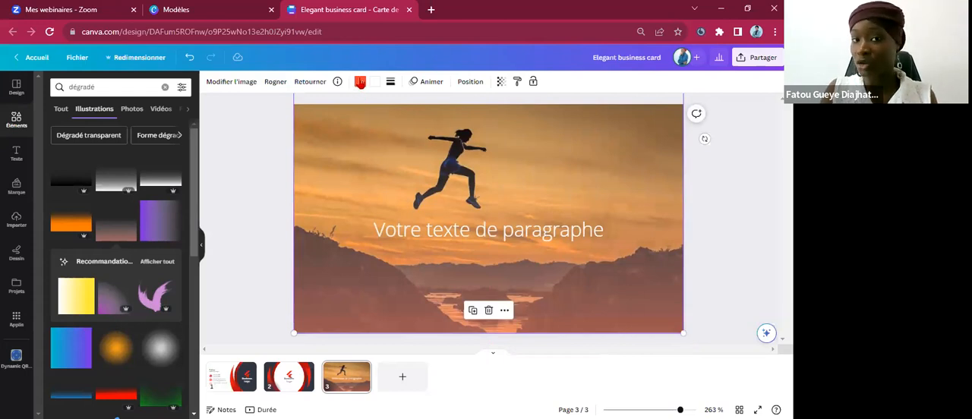
Change the gradient's red colour to white.
click(360, 82)
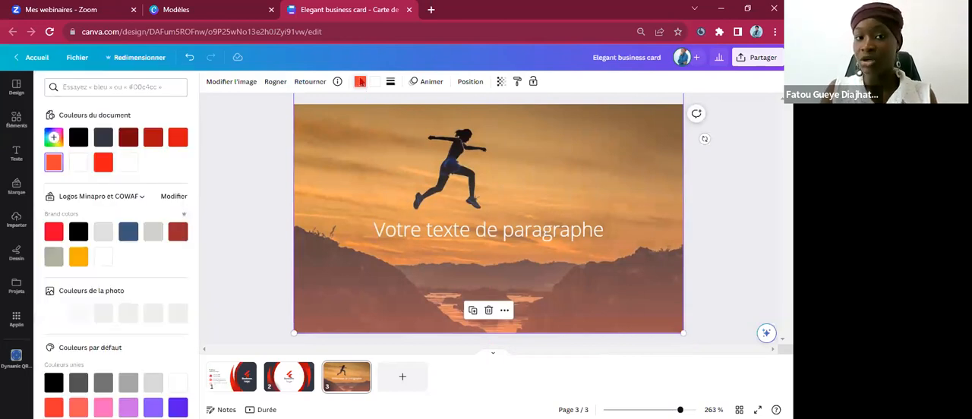
click(106, 259)
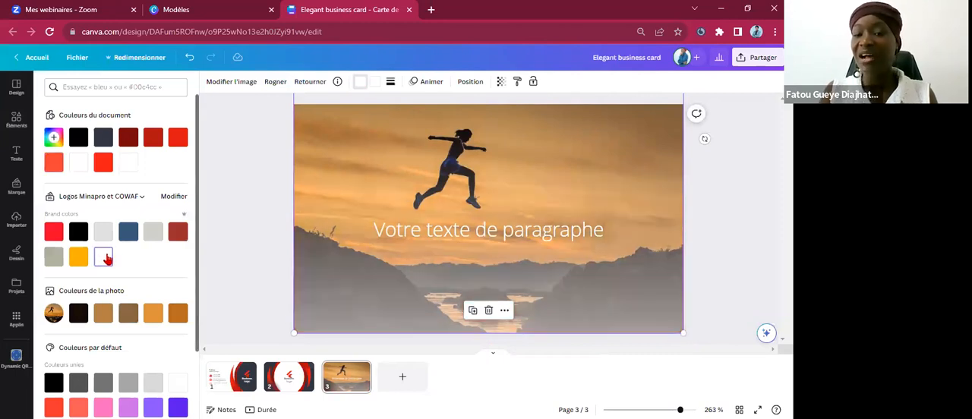
Examine the gradient's layer ordering options, such as moving it forward one level or to the front.
right_click(489, 260)
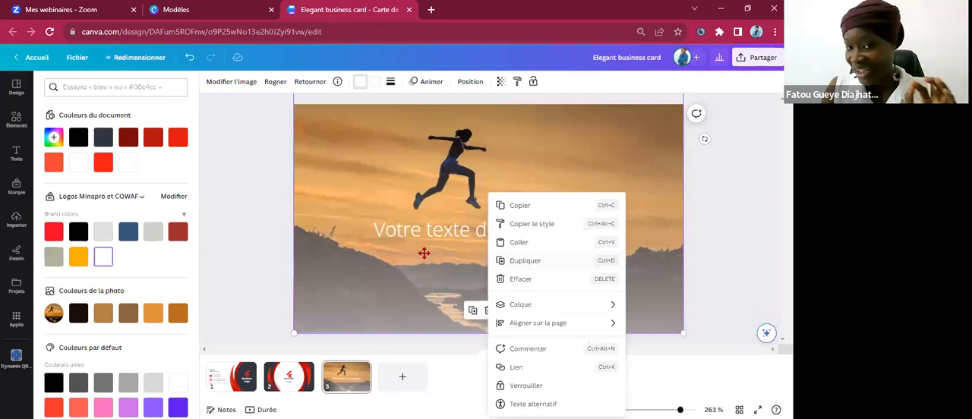
click(544, 256)
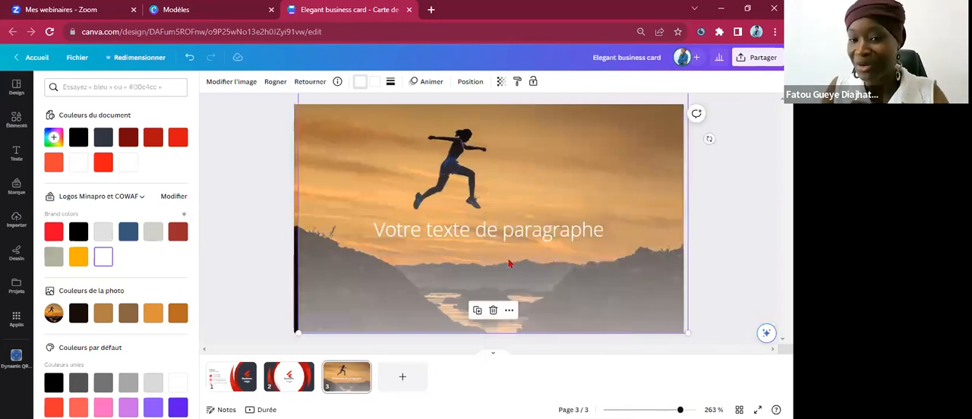
drag(513, 264, 509, 265)
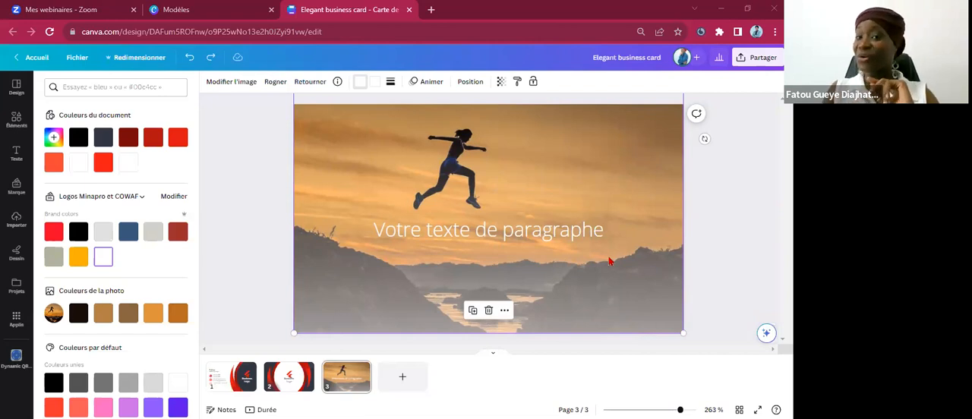
right_click(626, 305)
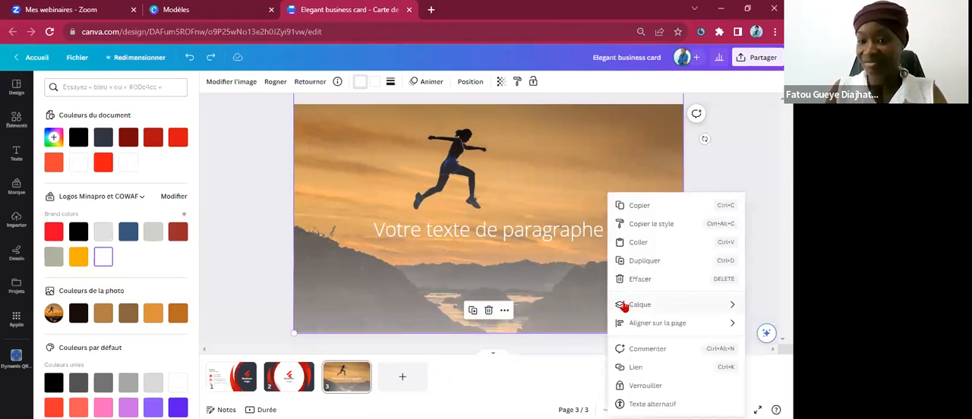
click(548, 280)
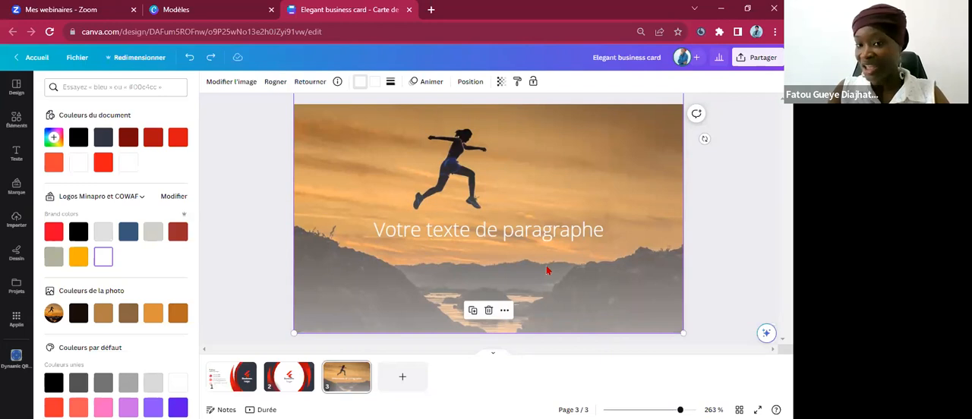
right_click(547, 270)
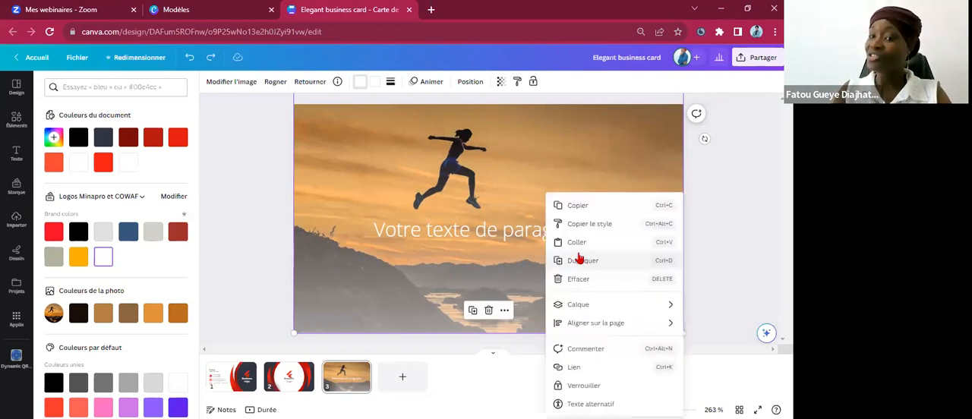
click(575, 306)
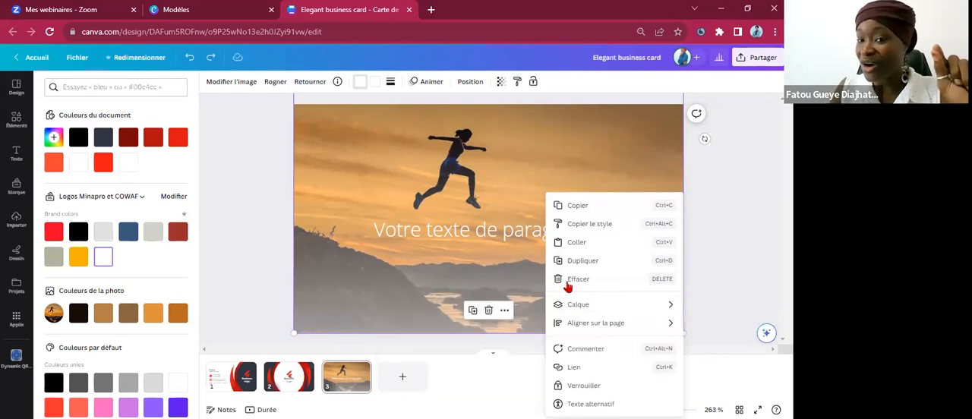
mouse_move(563, 310)
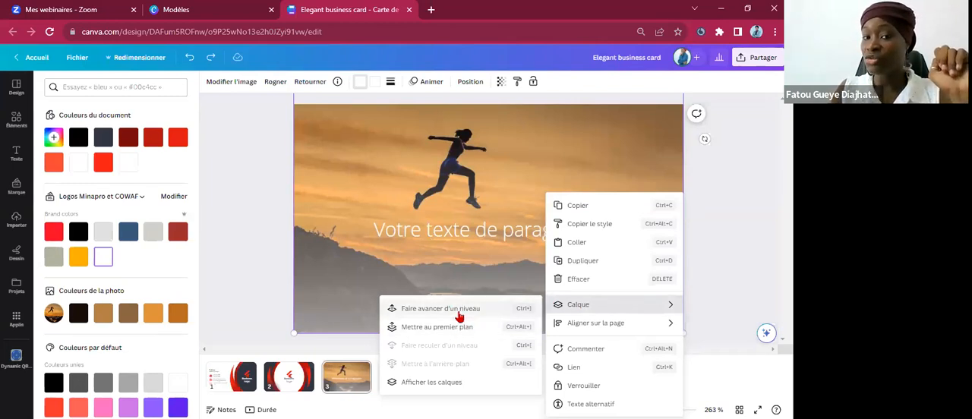
click(458, 271)
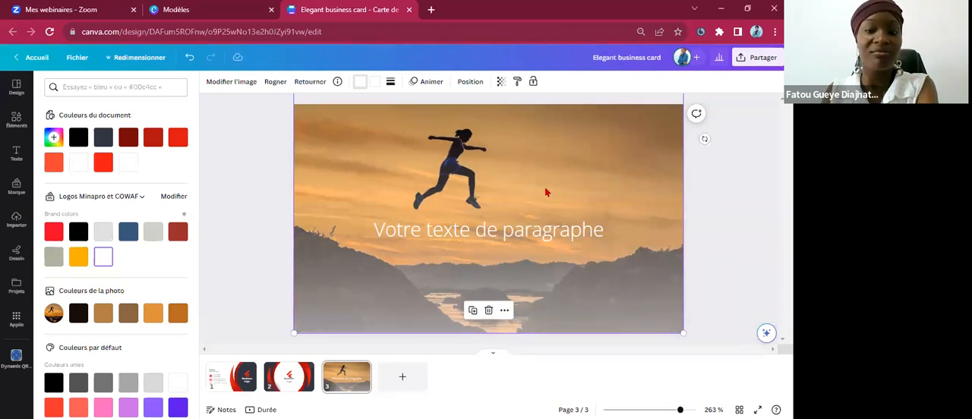
Set the gradient's second colour to black.
click(375, 82)
click(77, 234)
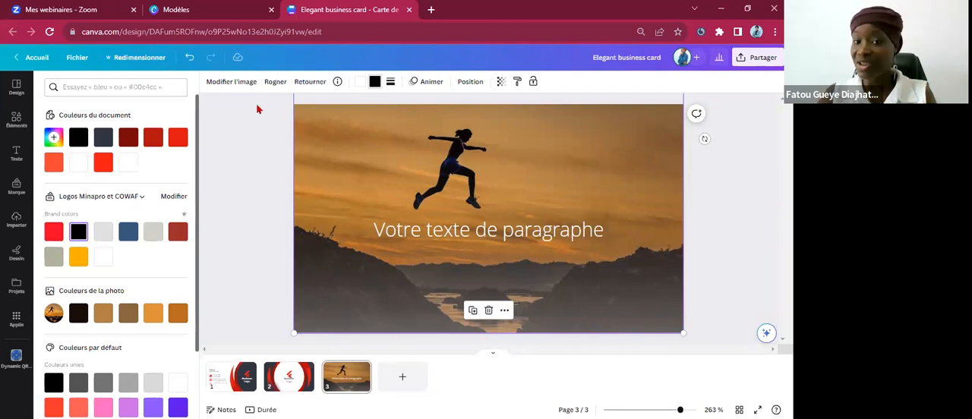
Set the gradient's white colour to black as well, so that both of its colours are black.
click(361, 85)
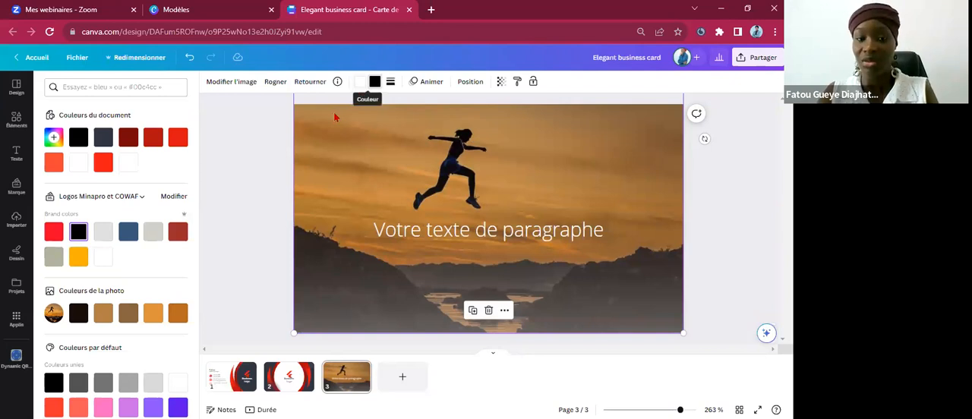
click(82, 235)
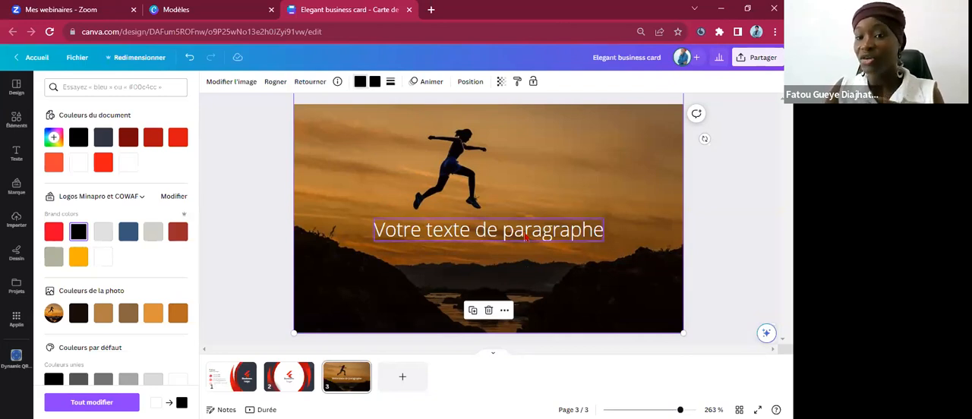
Make the paragraph text bold and replace it with "Dépassez vos limites !".
click(524, 238)
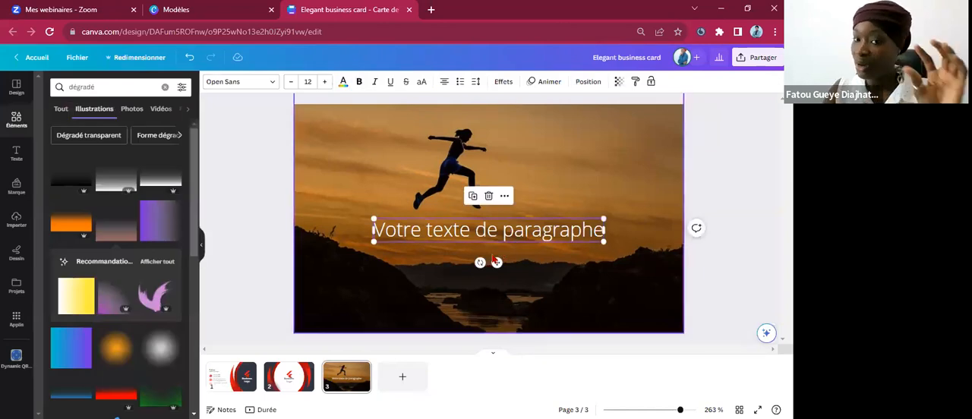
click(360, 82)
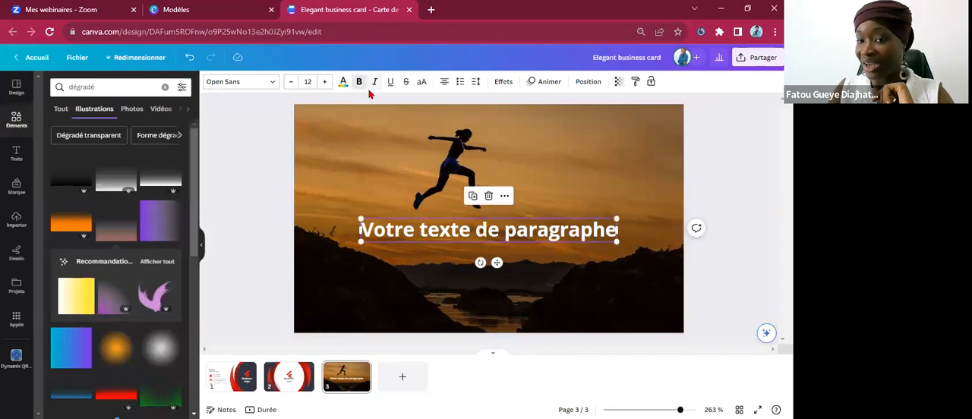
double_click(492, 230)
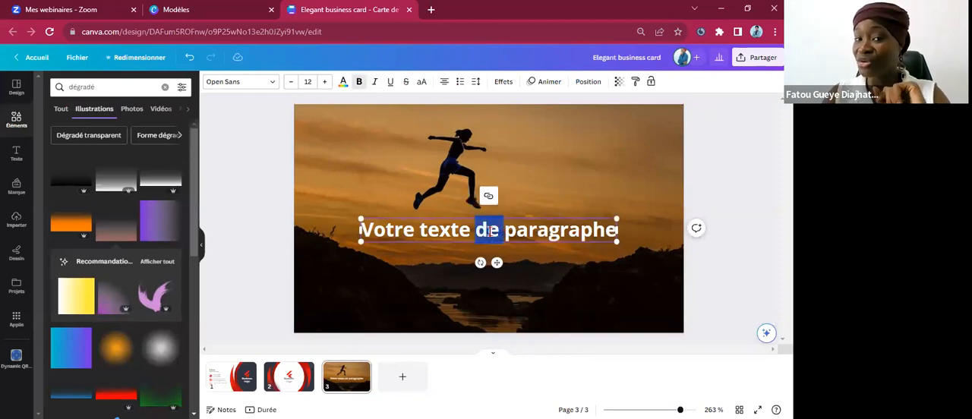
triple_click(489, 232)
key(BackSpace)
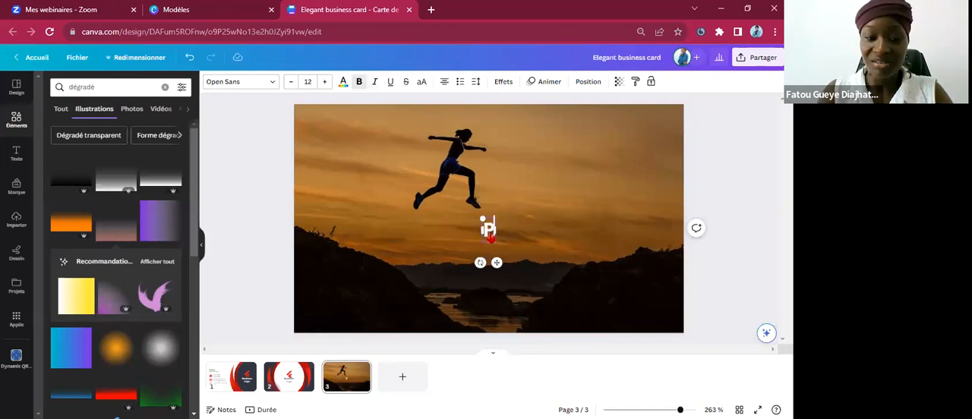
text(Dépas)
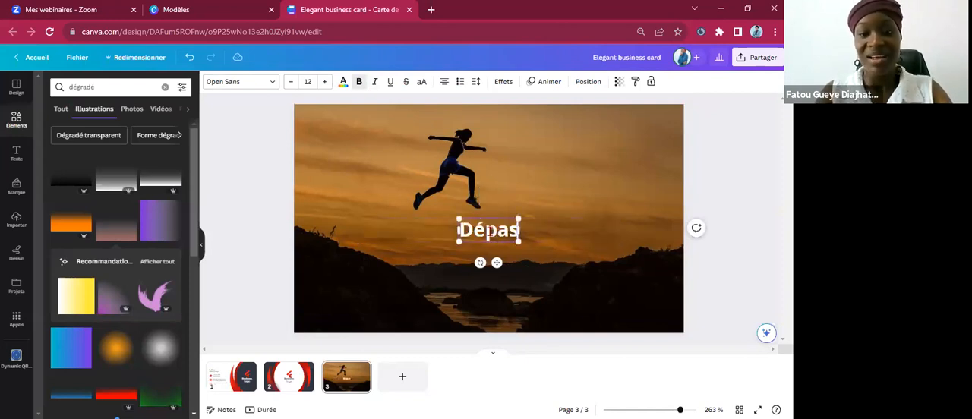
text(sez vo)
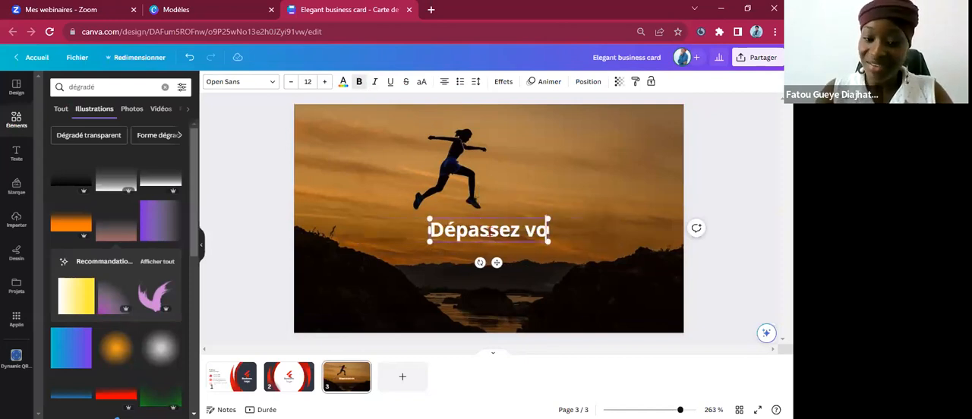
text(s limtes !)
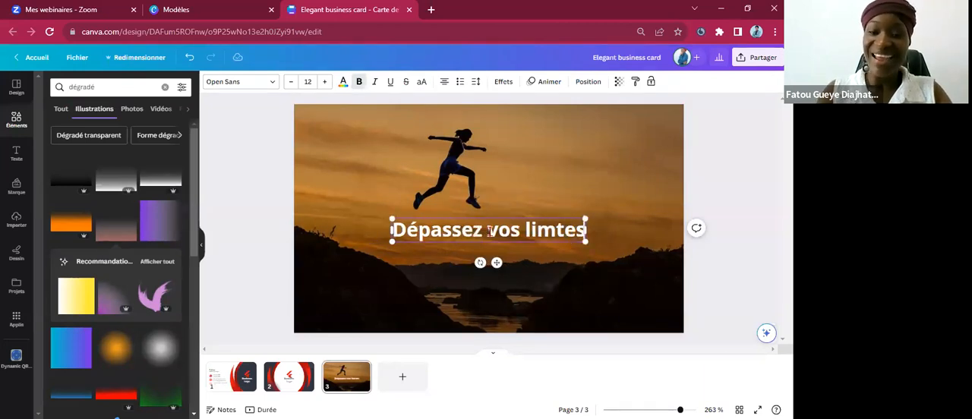
click(551, 230)
text(i)
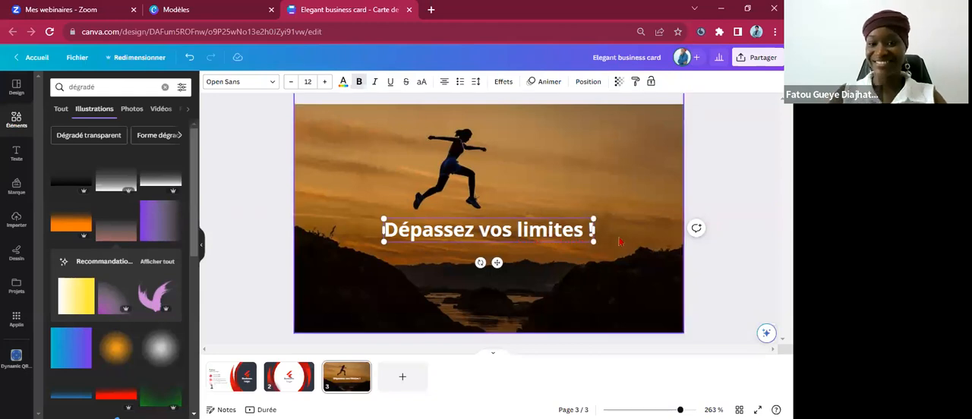
Shift the "Dépassez vos limites !" text slightly lower on the photo and deselect it.
click(530, 268)
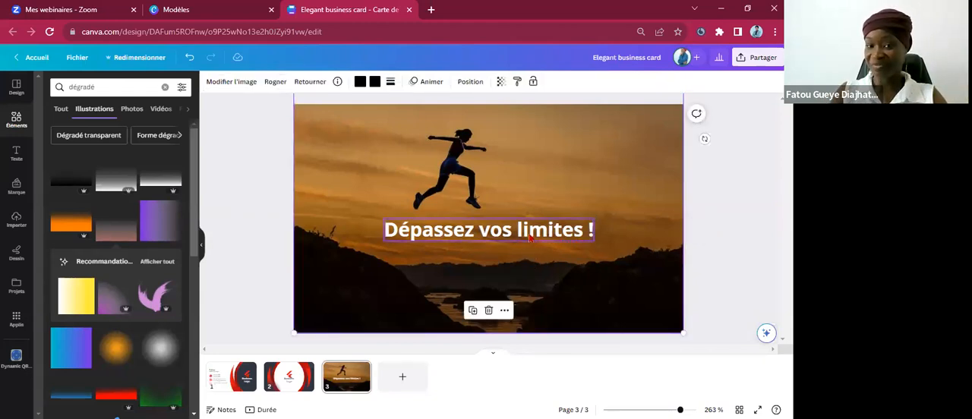
click(532, 240)
key(Down)
key(Down)
key(Down)
key(Down)
key(Down)
key(Down)
key(Down)
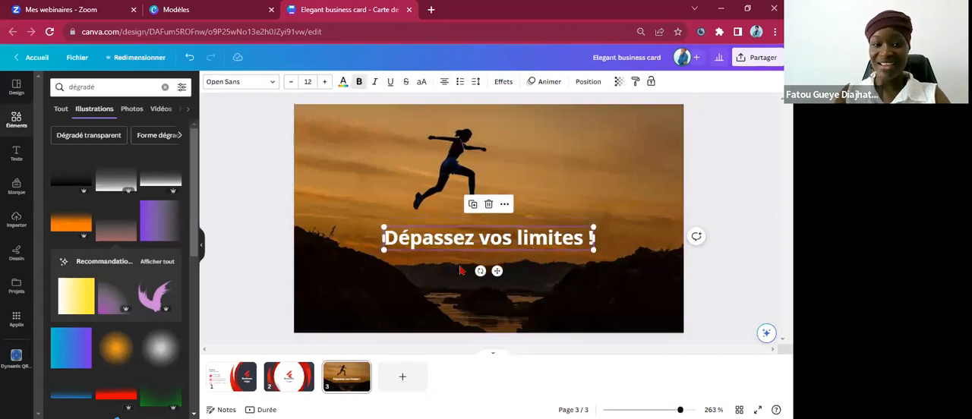
click(307, 284)
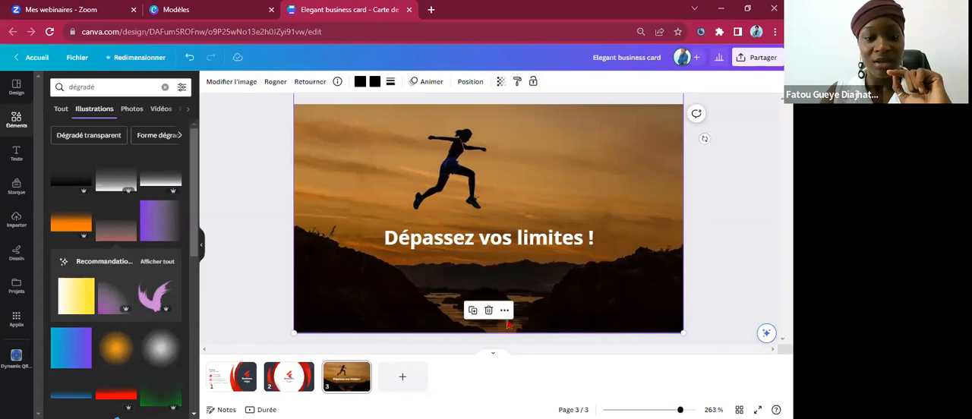
click(355, 379)
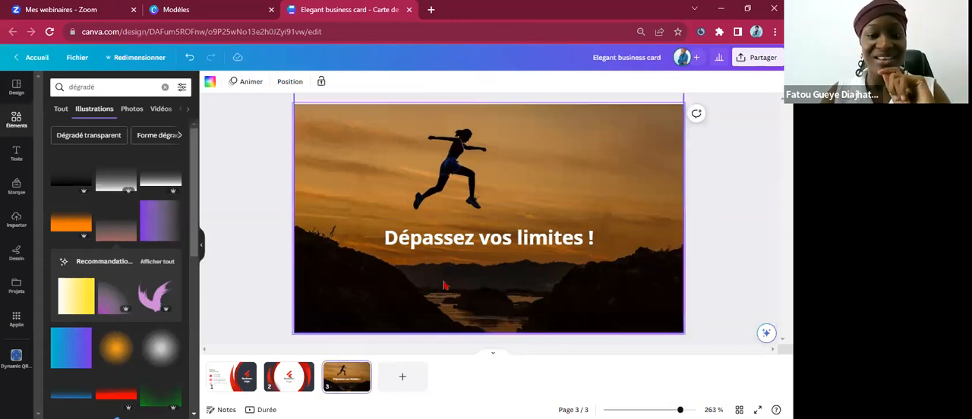
click(417, 167)
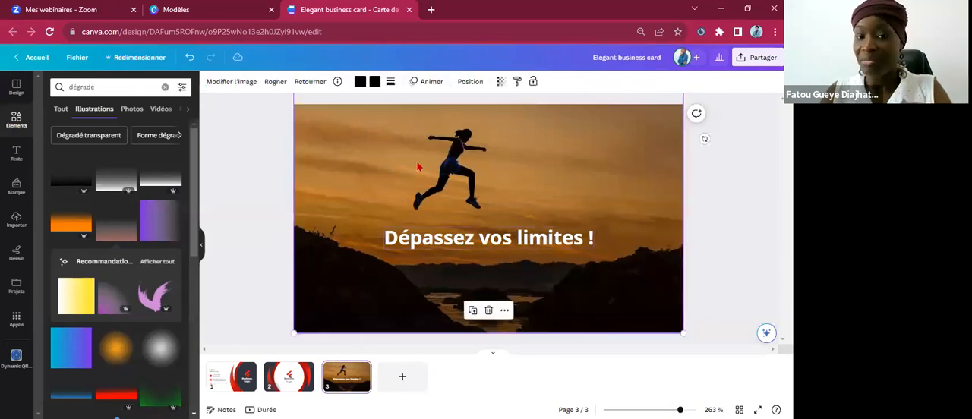
right_click(417, 162)
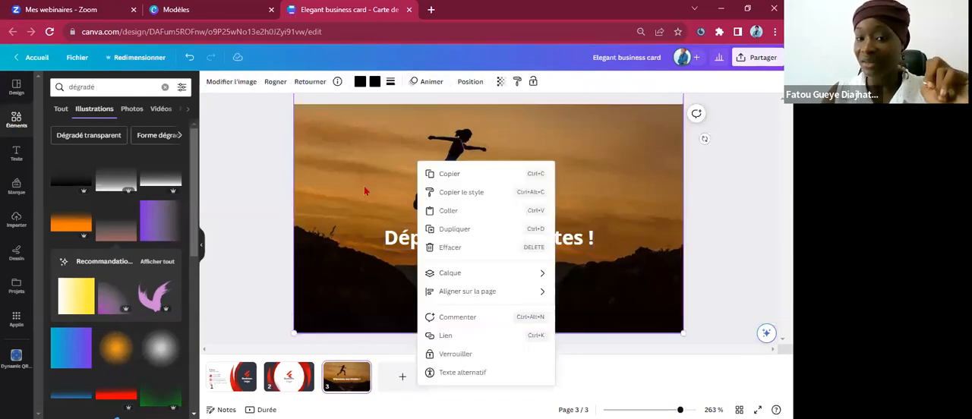
click(365, 194)
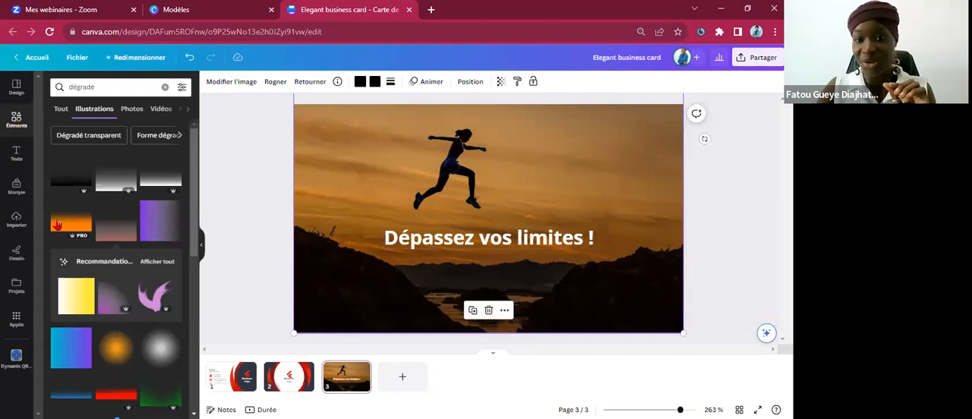
Try an orange gradient over the photo and delete it.
click(78, 227)
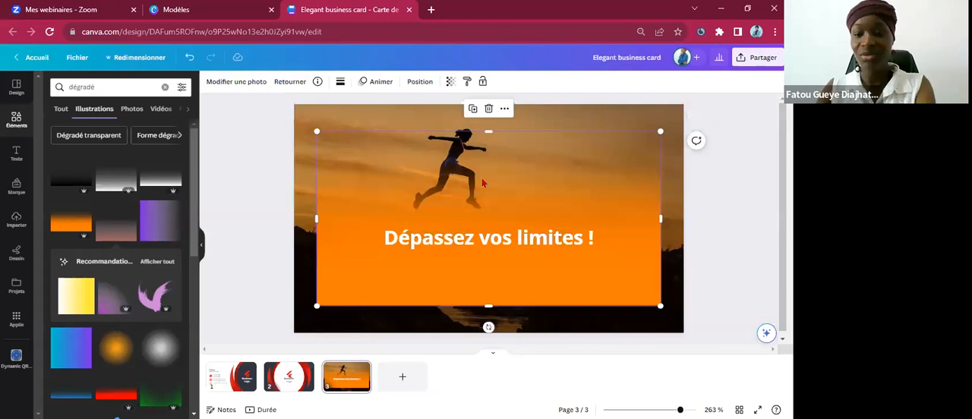
key(Delete)
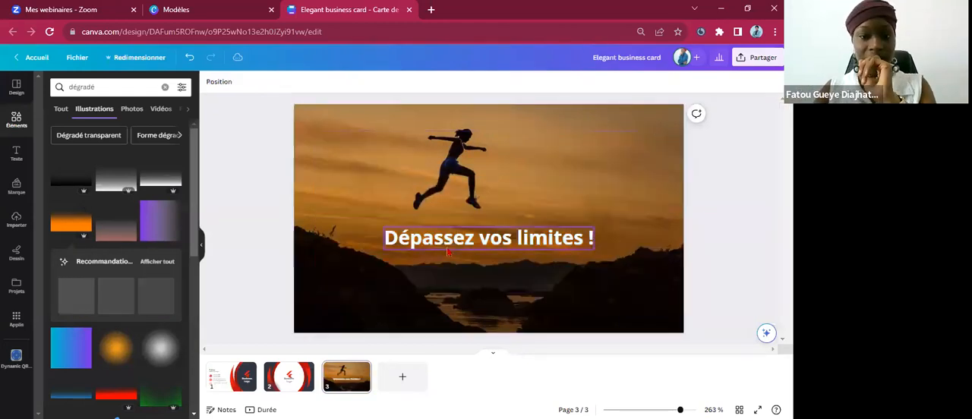
Search the elements library for "course" and add the illustration of people running under a star to page 3.
click(173, 87)
click(139, 95)
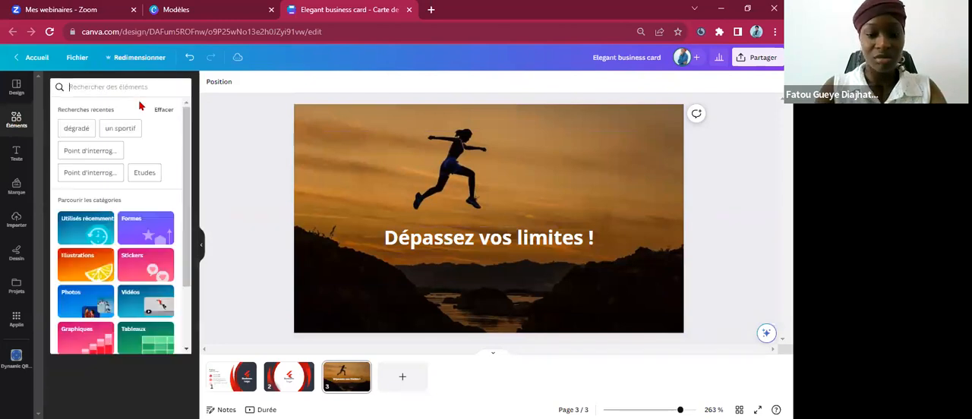
text(cousre)
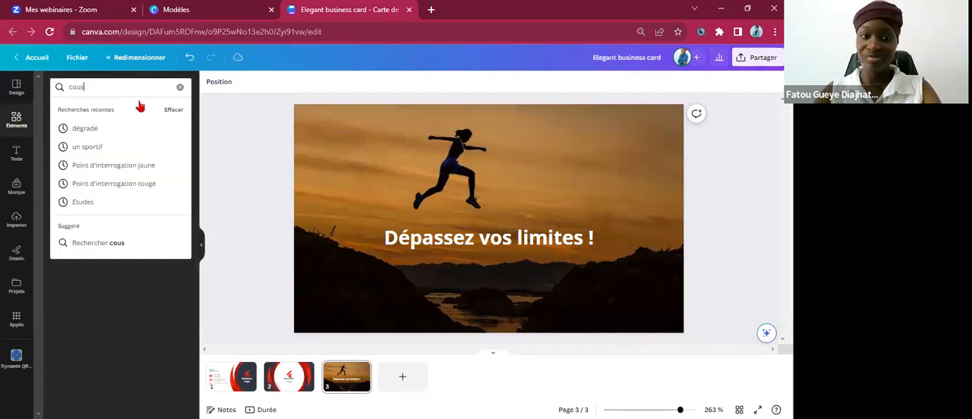
key(Return)
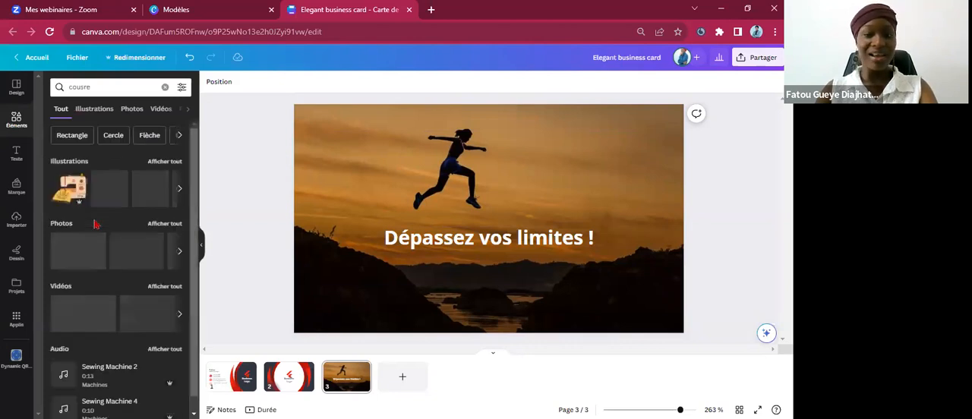
click(97, 88)
key(BackSpace)
key(BackSpace)
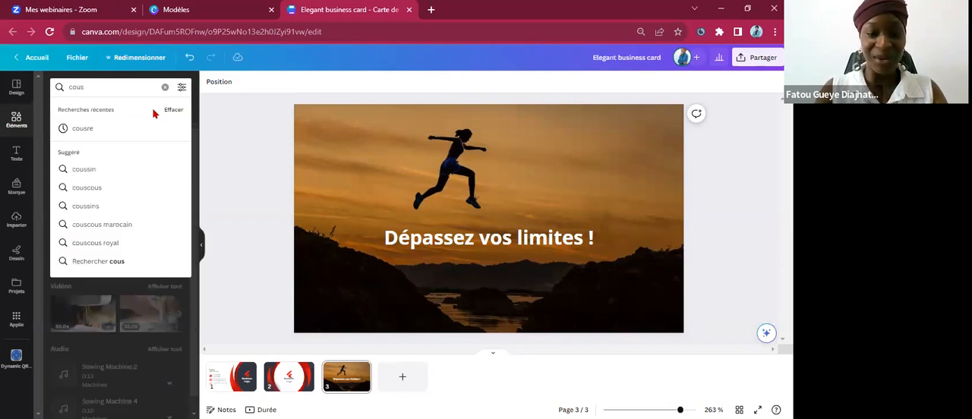
key(BackSpace)
text(re)
key(BackSpace)
text(s)
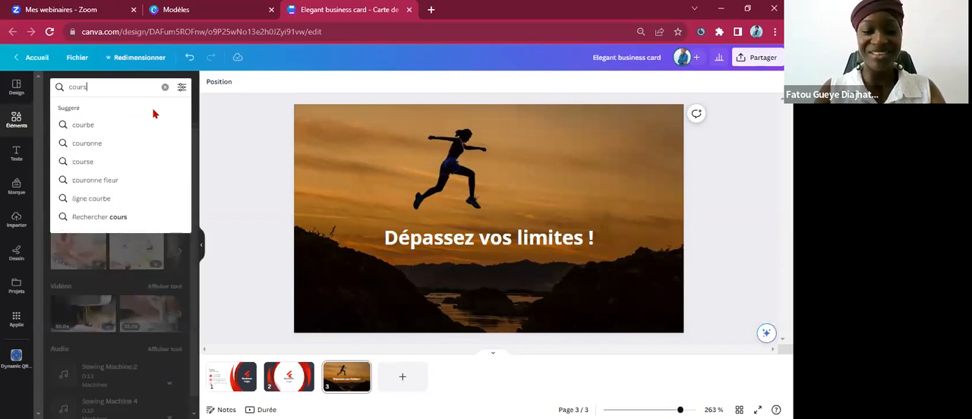
text(e)
key(Return)
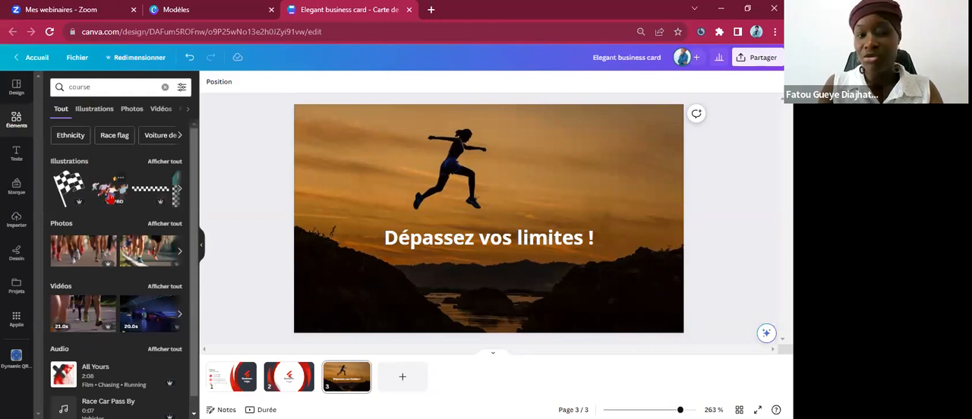
click(110, 195)
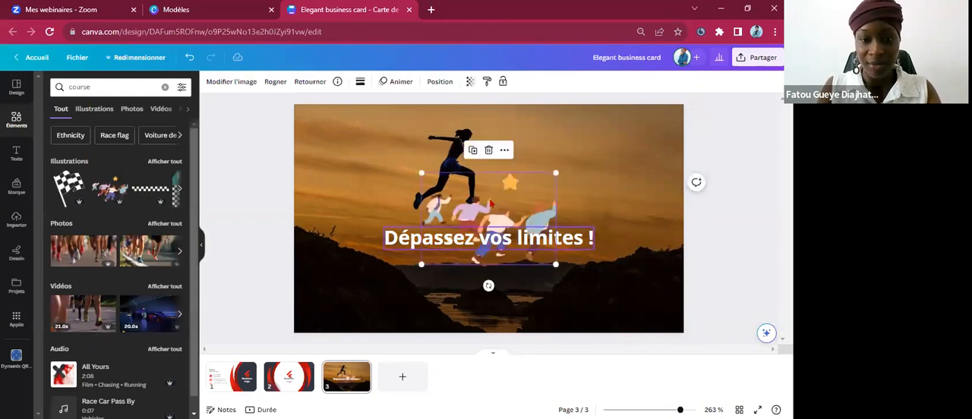
Bring the runners illustration to the front, above the text.
right_click(491, 201)
mouse_move(513, 305)
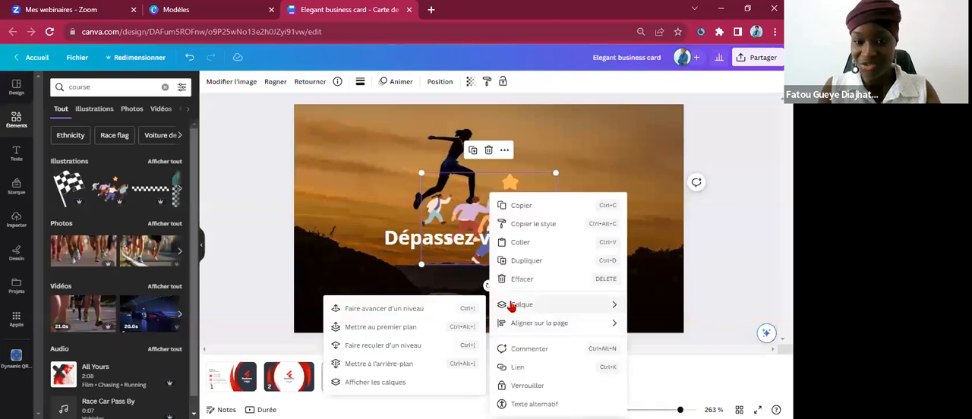
click(419, 328)
Enlarge the runners illustration to about two thirds of the page width and centre it over the photo.
drag(556, 265, 595, 305)
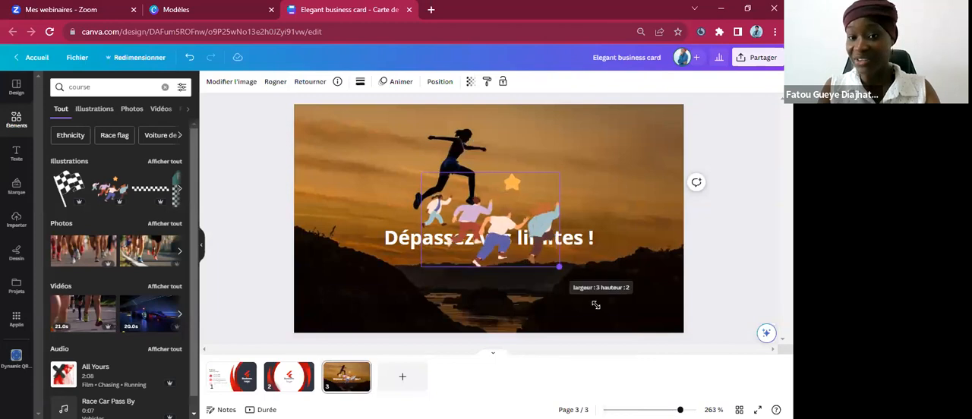
drag(529, 258, 483, 247)
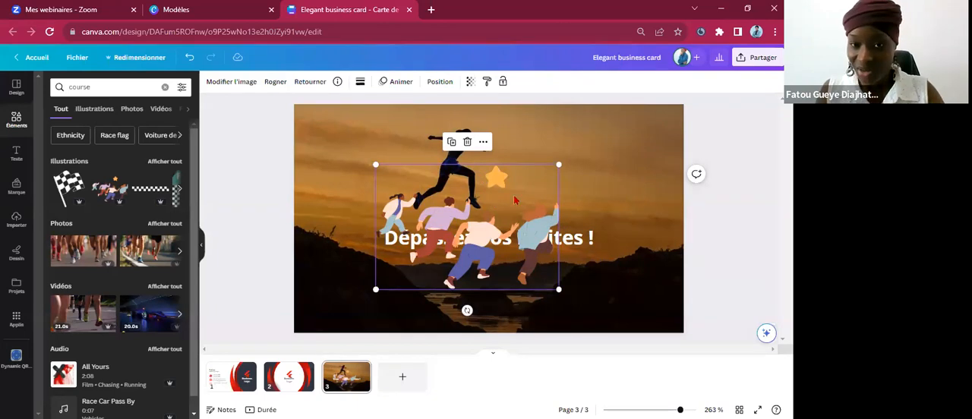
drag(559, 164, 629, 87)
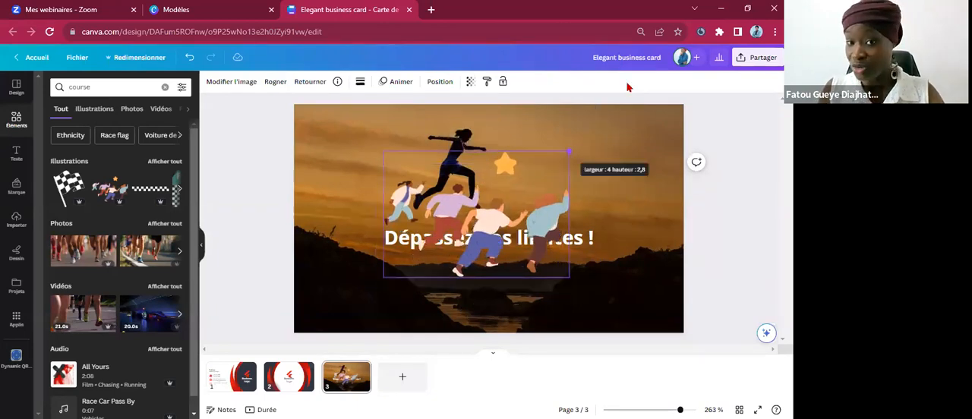
drag(570, 152, 643, 101)
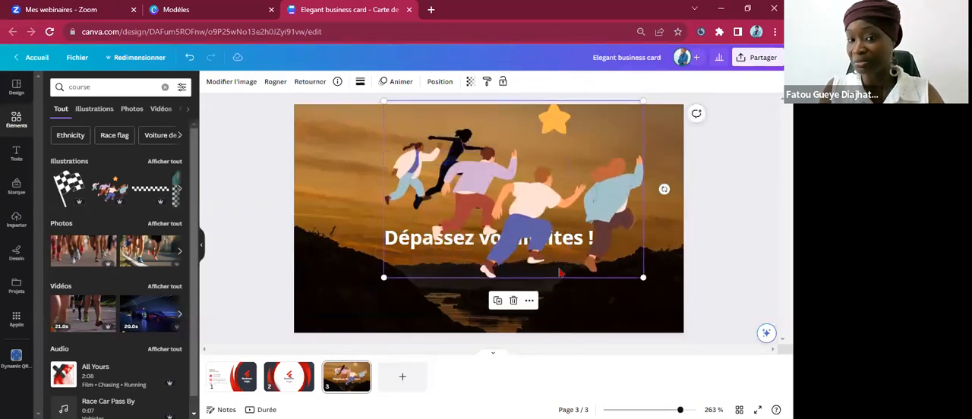
drag(551, 255, 553, 221)
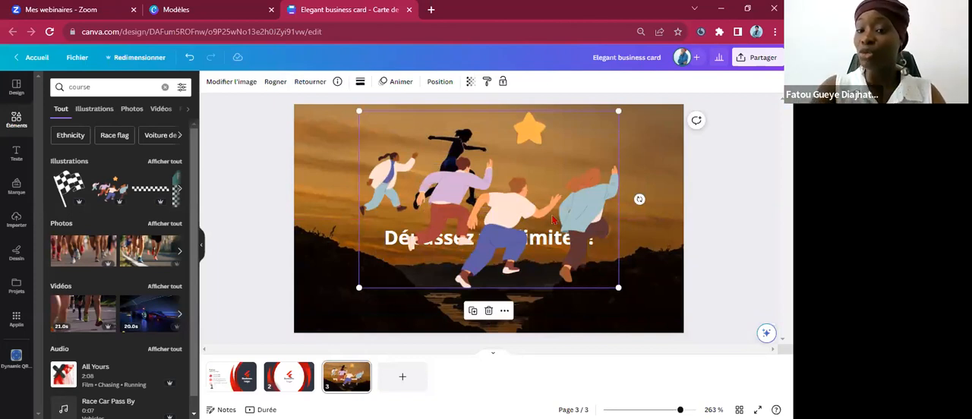
Send the runners illustration back one level behind the text, and move it slightly lower on the page.
key(ctrl+bracketleft)
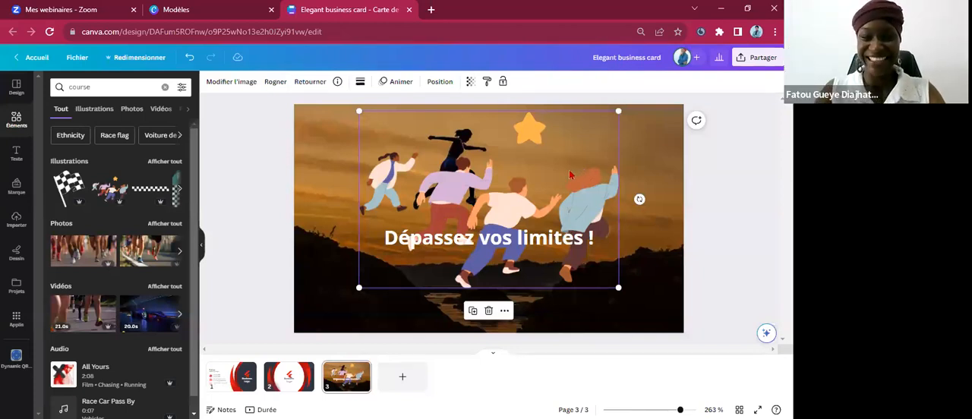
drag(560, 191, 558, 255)
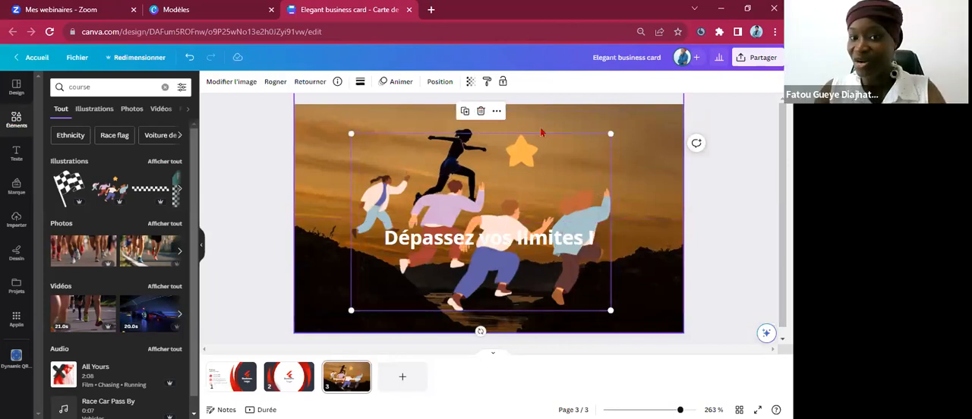
click(542, 133)
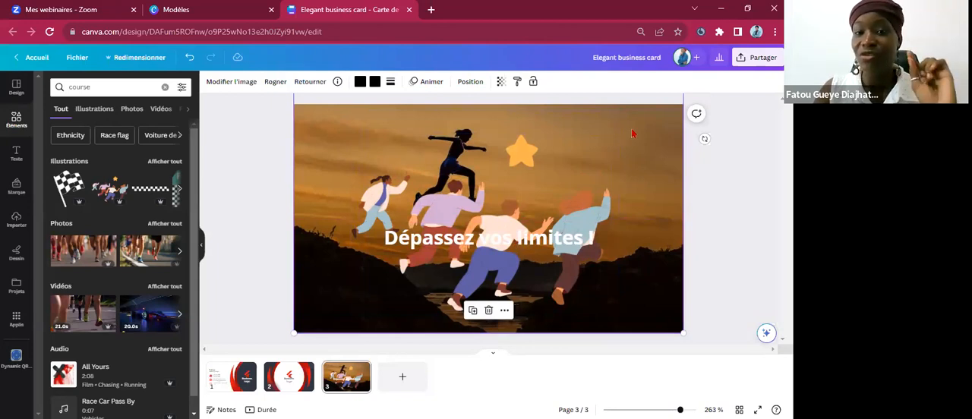
Delete the runners illustration from page 3.
drag(610, 135, 474, 227)
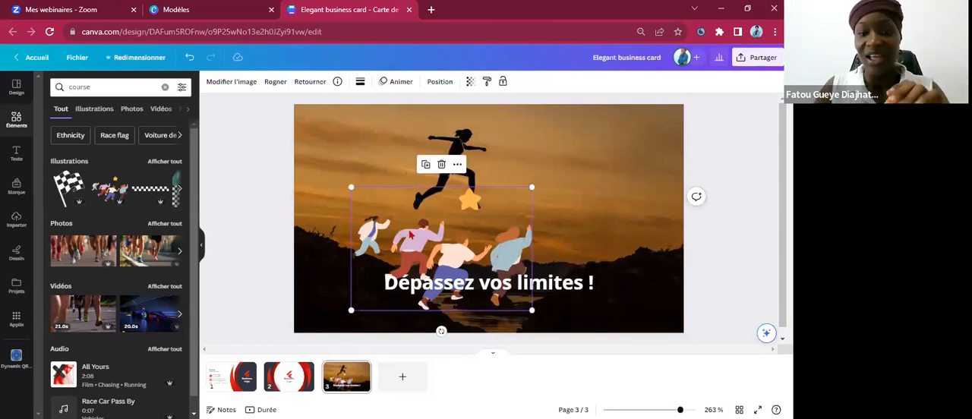
key(Delete)
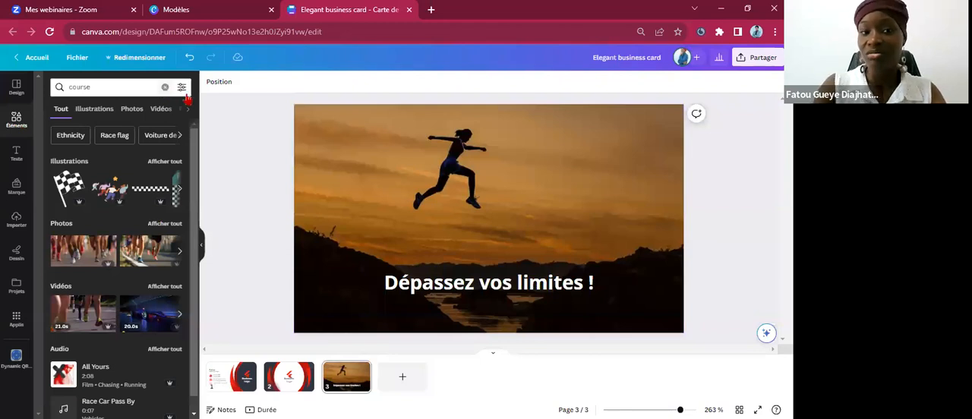
Add the green speech-bubble phone icon from an elements search for "icone téléphone", small, in the lower-left corner of page 3.
click(165, 87)
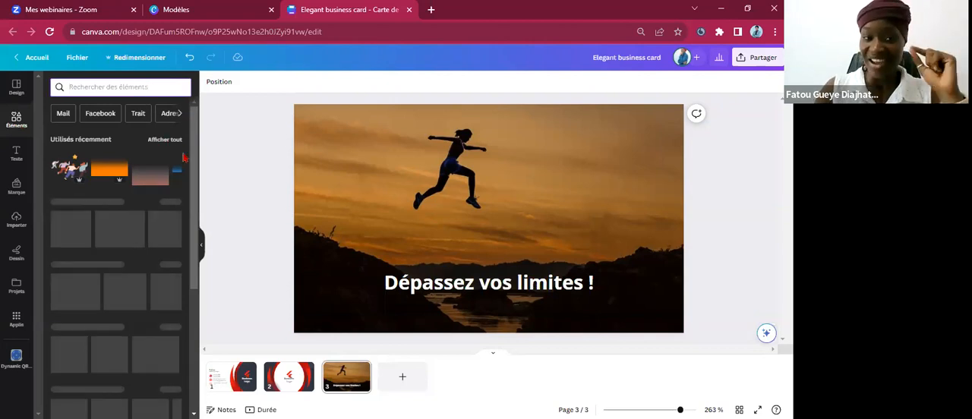
text(icone téléphone)
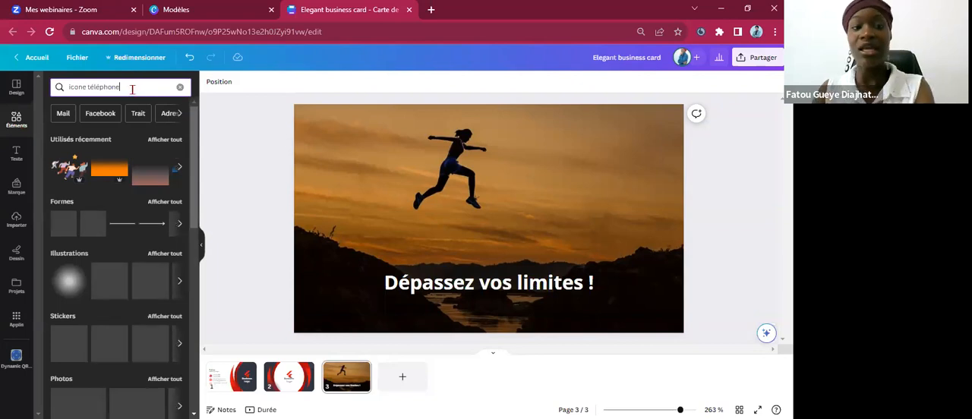
key(Return)
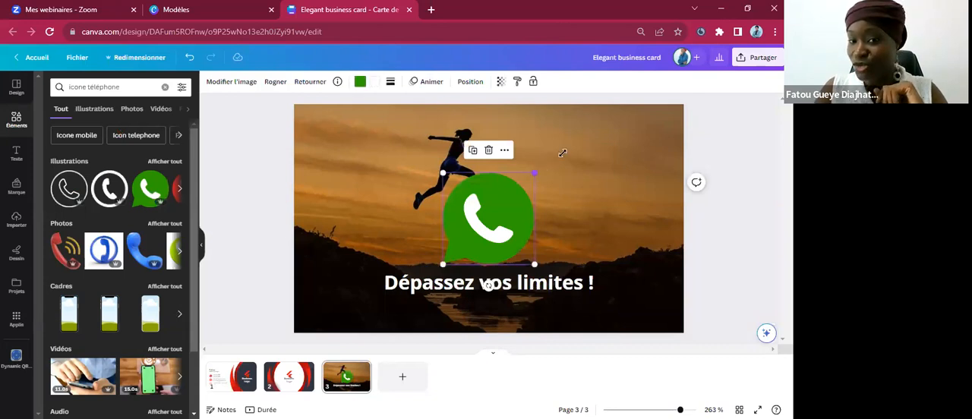
drag(535, 173, 356, 290)
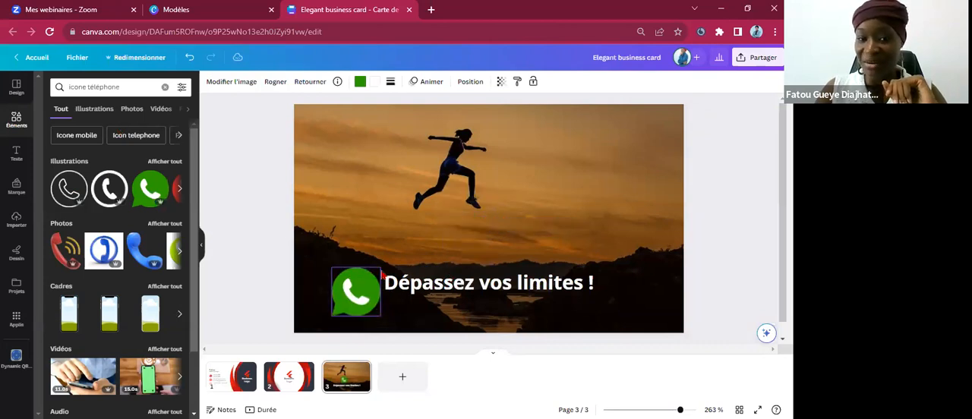
drag(381, 265, 314, 317)
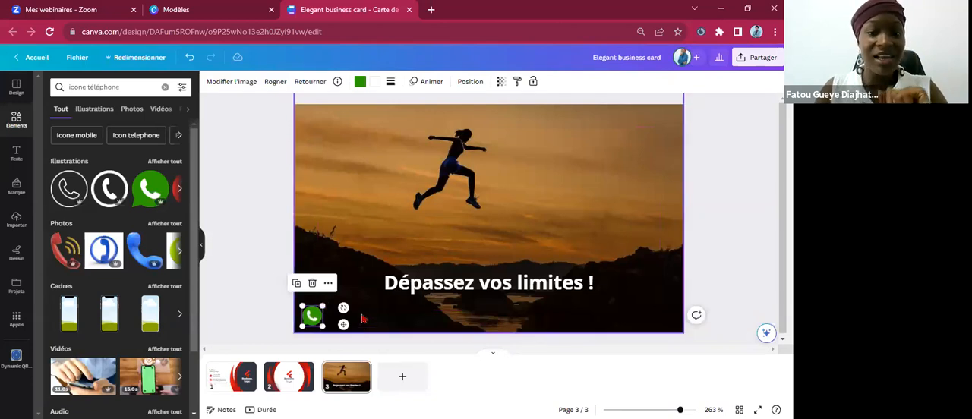
Move the "Dépassez vos limites !" text up to the sky area just above the hills.
click(424, 284)
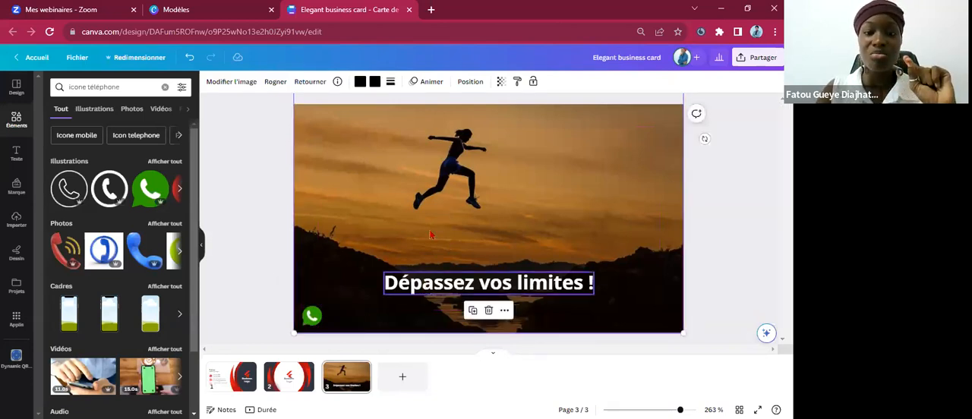
drag(464, 284, 462, 208)
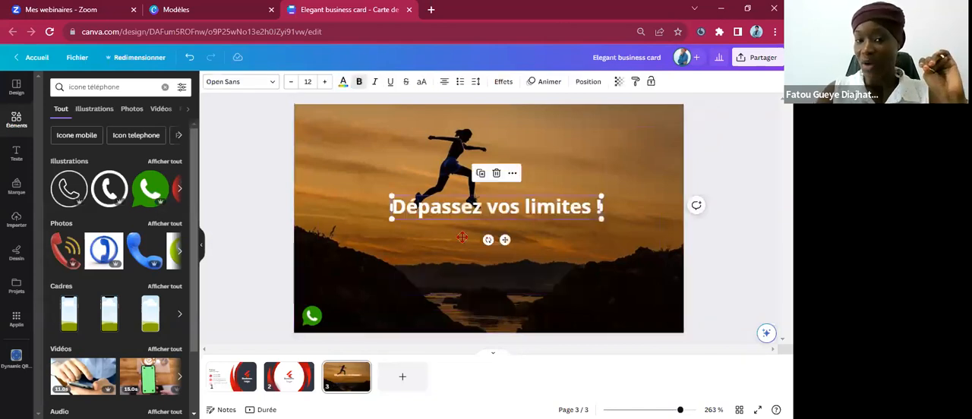
drag(462, 238, 458, 245)
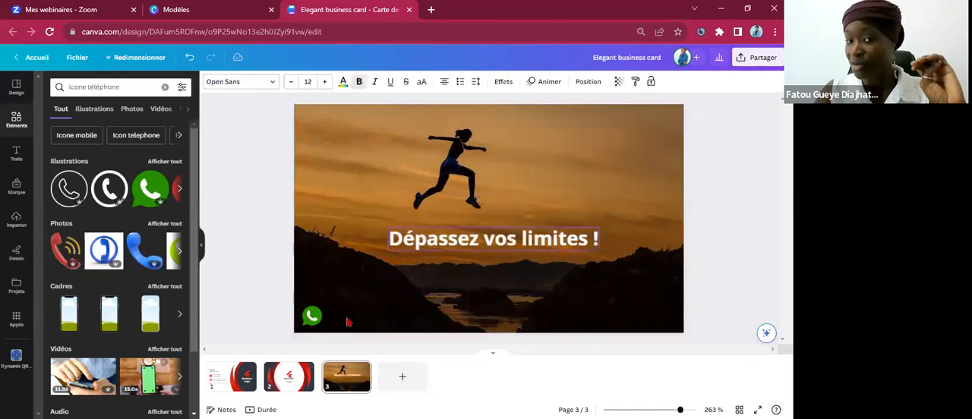
click(353, 313)
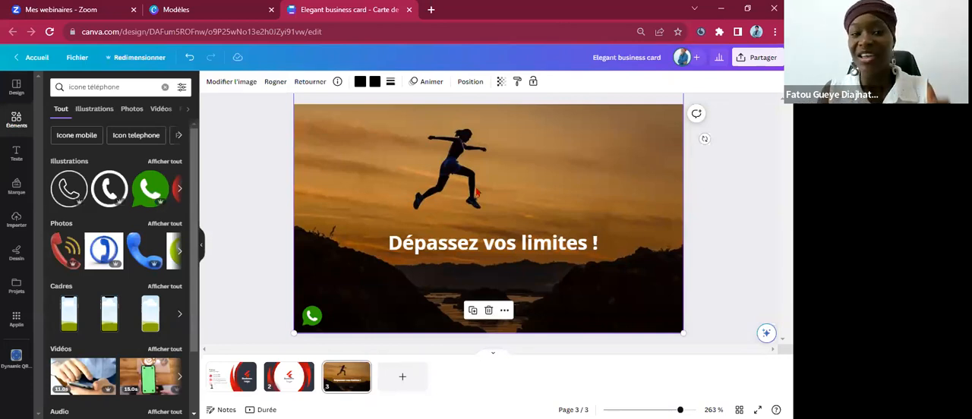
Add a new text box to page 3 containing the contact phone number with its country code, digits grouped by spaces.
click(9, 154)
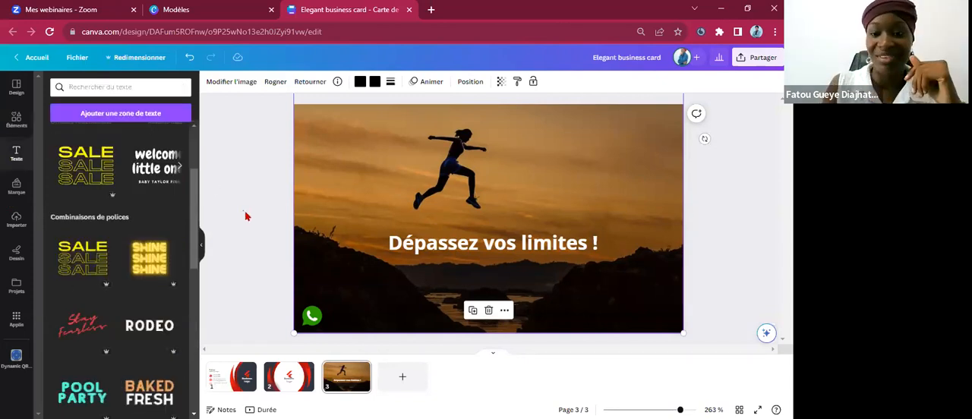
click(290, 220)
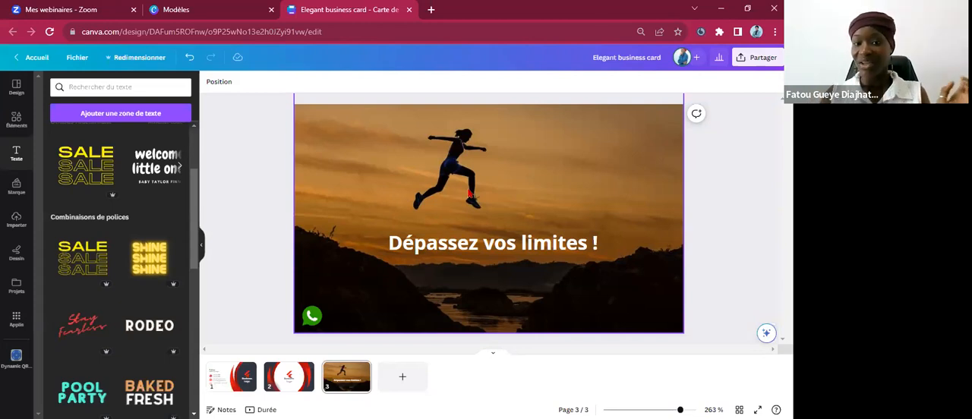
key(t)
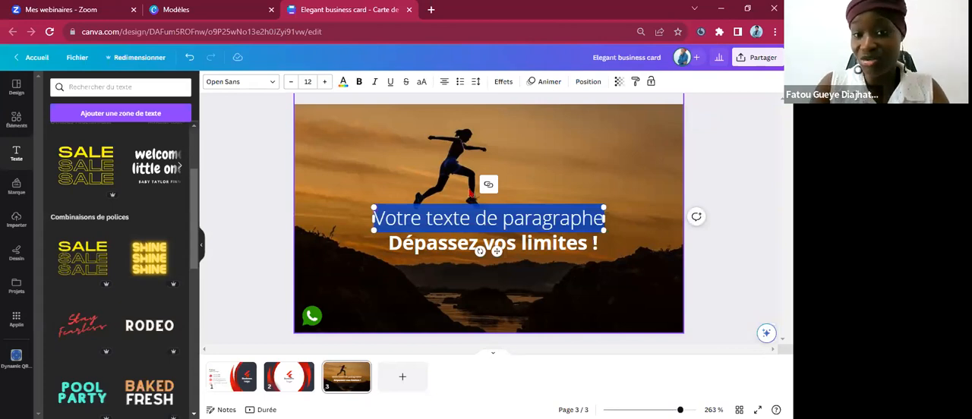
key(BackSpace)
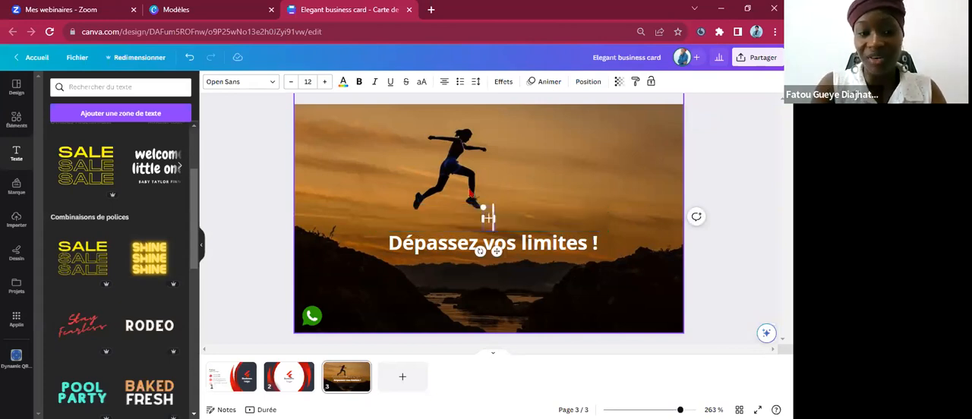
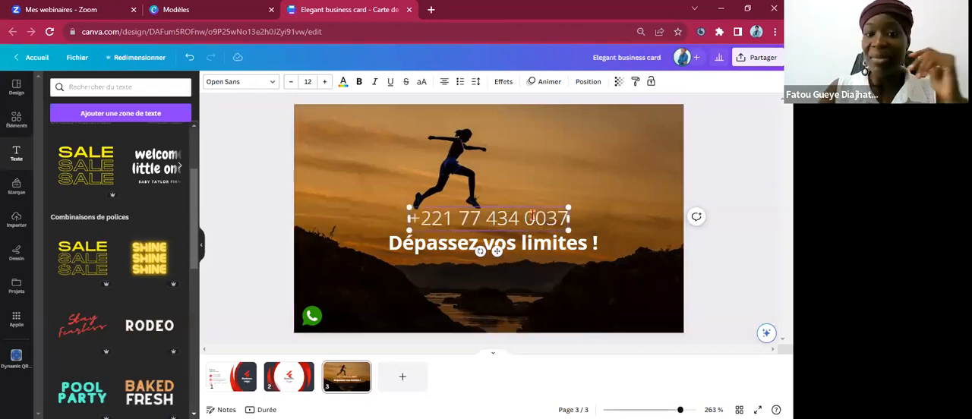
click(547, 218)
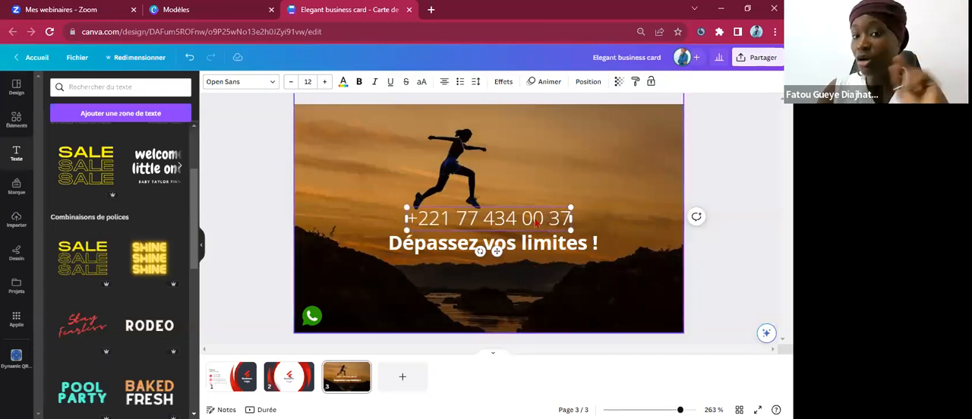
click(536, 222)
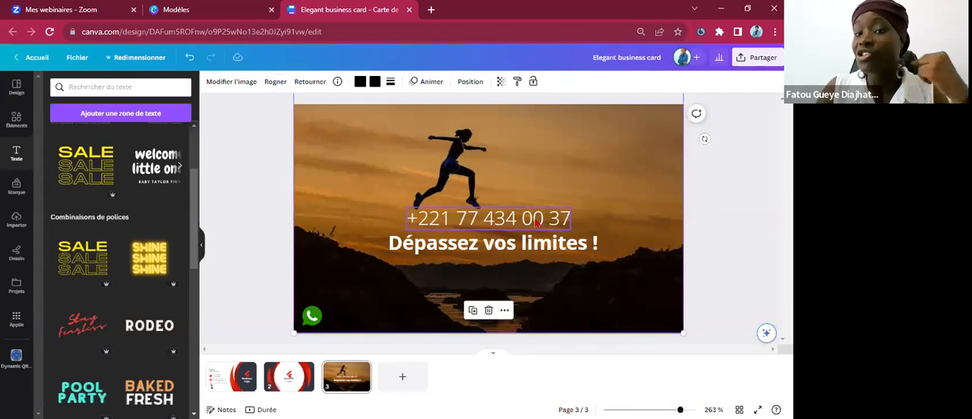
Place the phone number text beside the green phone icon at the foot of the page and shrink it to size 9.
click(536, 220)
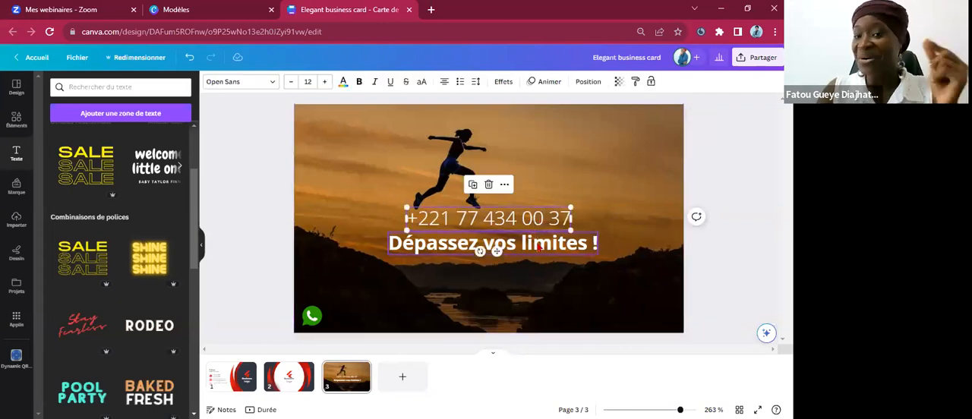
click(539, 244)
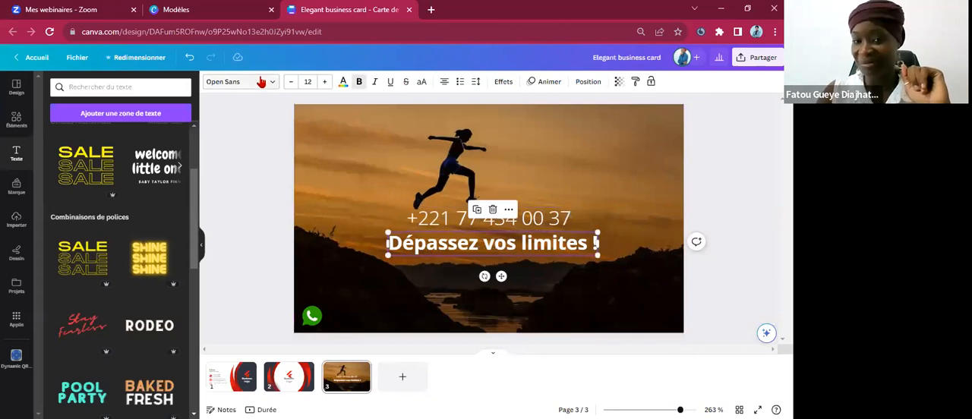
click(534, 220)
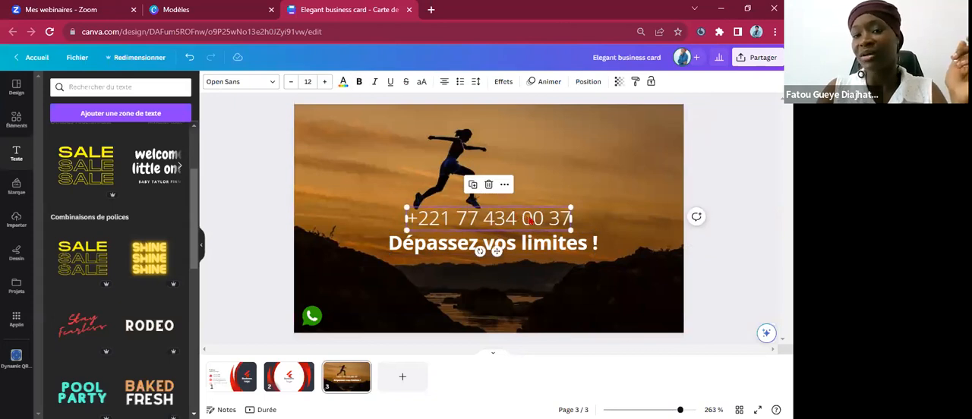
drag(520, 222, 453, 300)
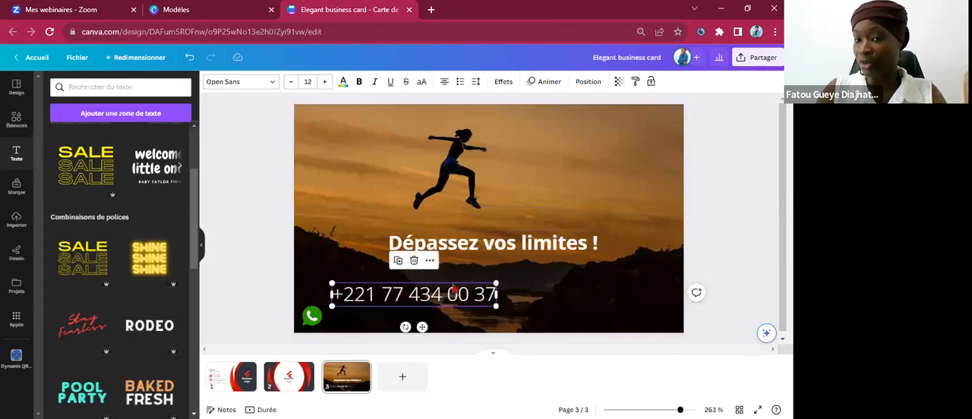
drag(447, 282, 447, 305)
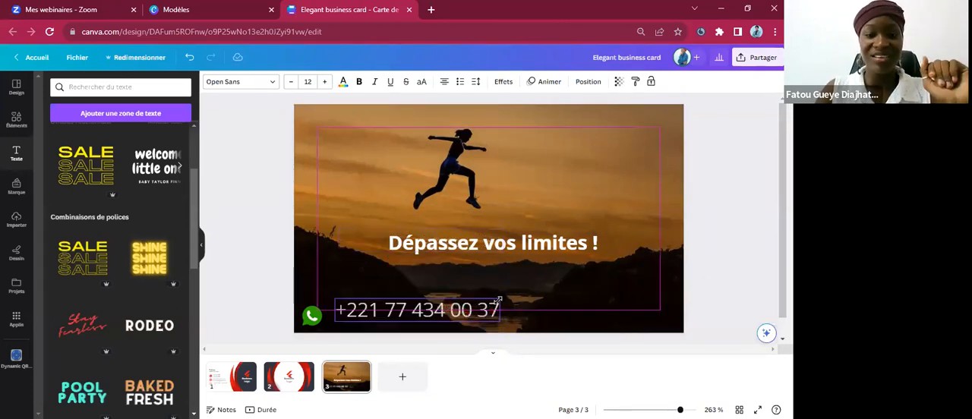
drag(499, 298, 427, 319)
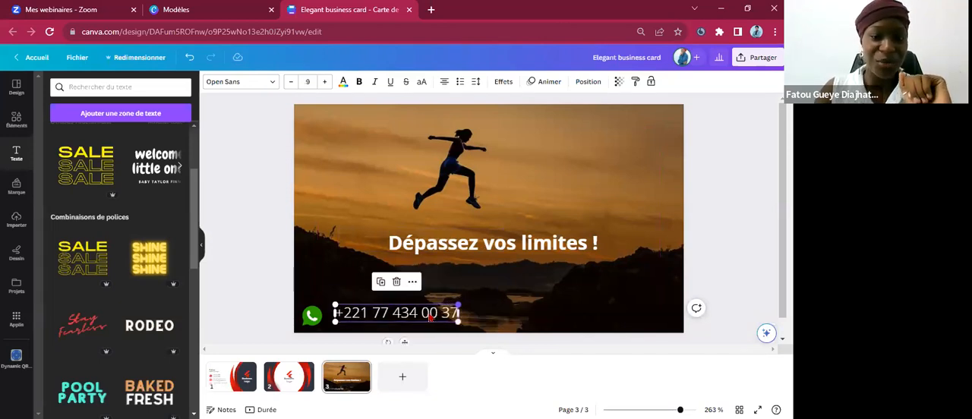
Change the phone number's font to Peace Sans.
click(423, 318)
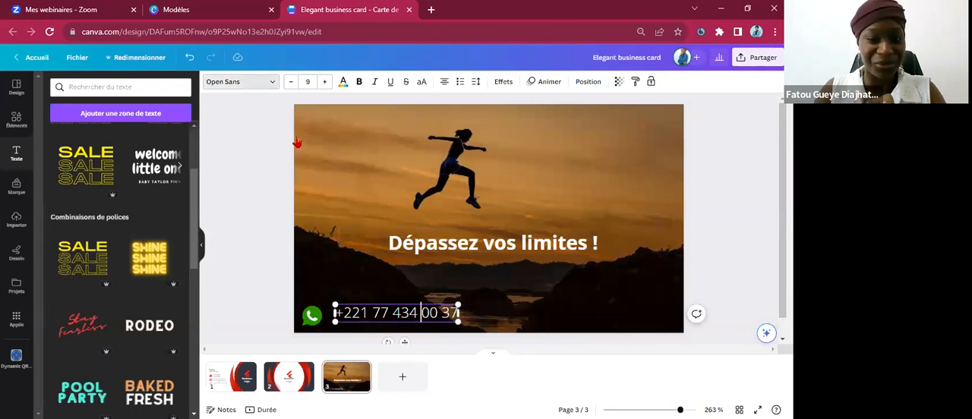
click(269, 82)
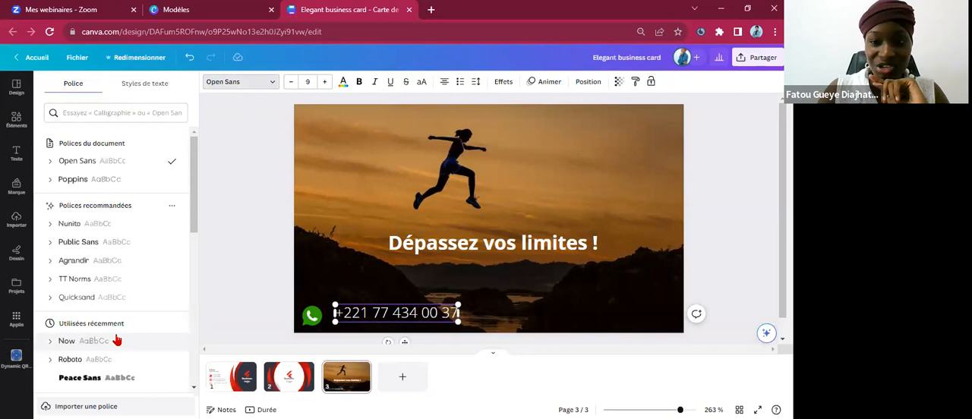
click(86, 378)
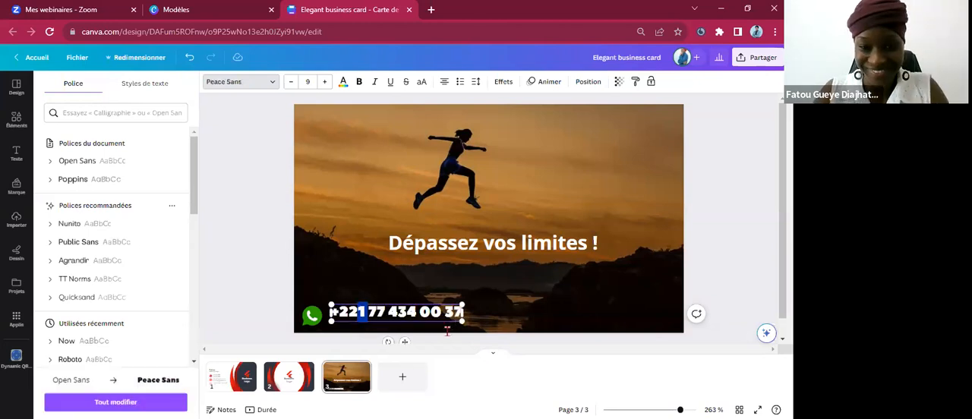
click(355, 316)
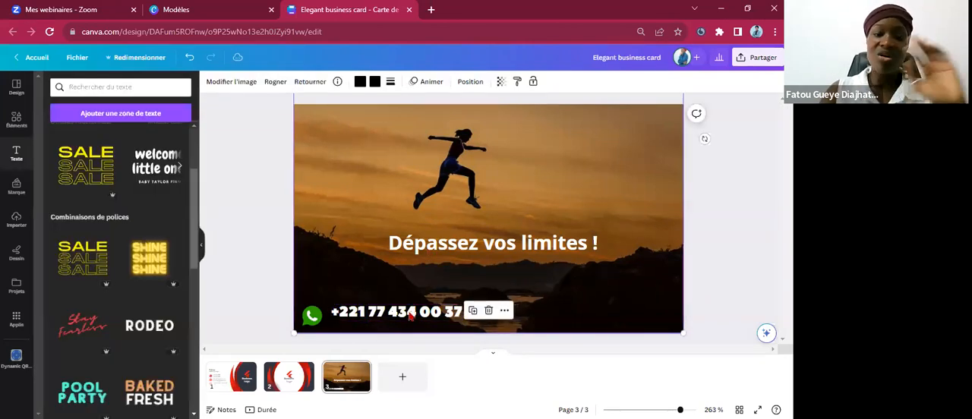
Reduce the phone number text to size 6 and align it close beside the green phone icon.
click(408, 316)
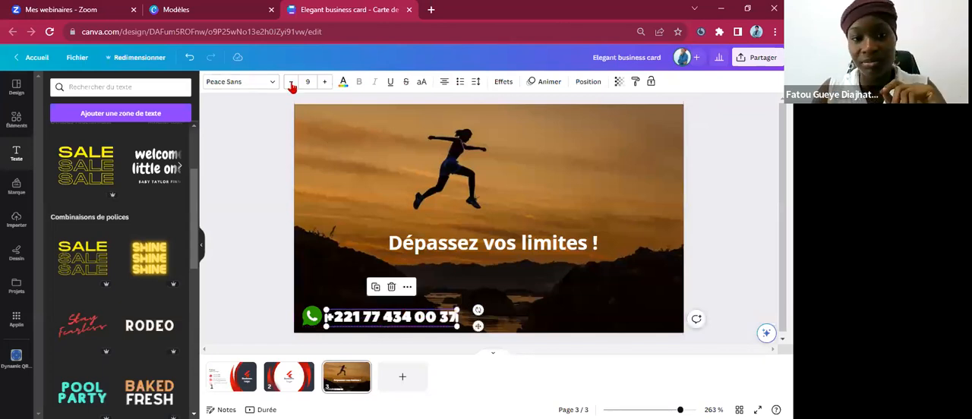
click(473, 281)
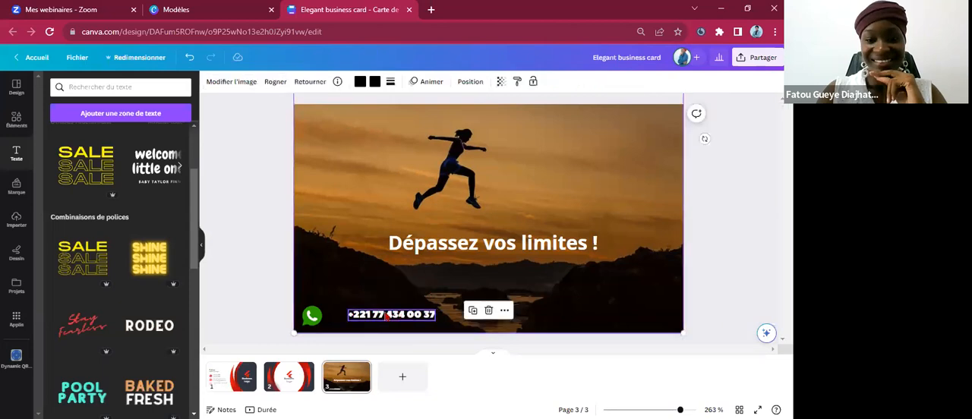
drag(372, 313, 380, 306)
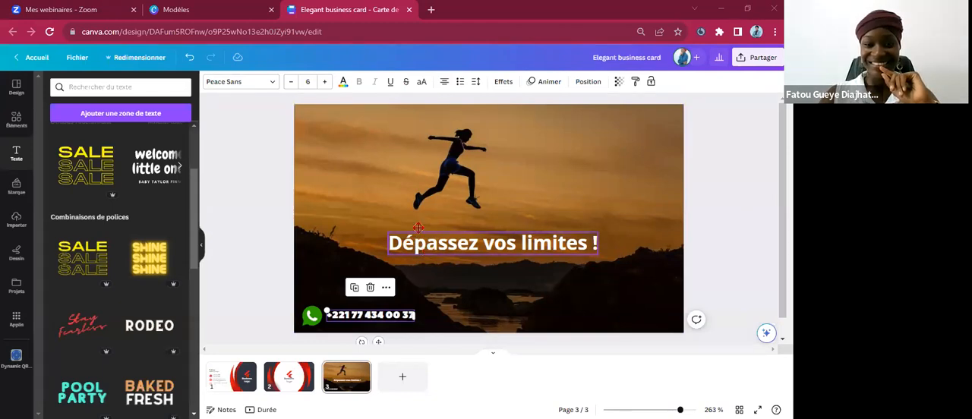
Move the "Dépassez vos limites !" text slightly higher under the jumping woman, and nudge the phone number a little to the right.
drag(417, 227, 414, 210)
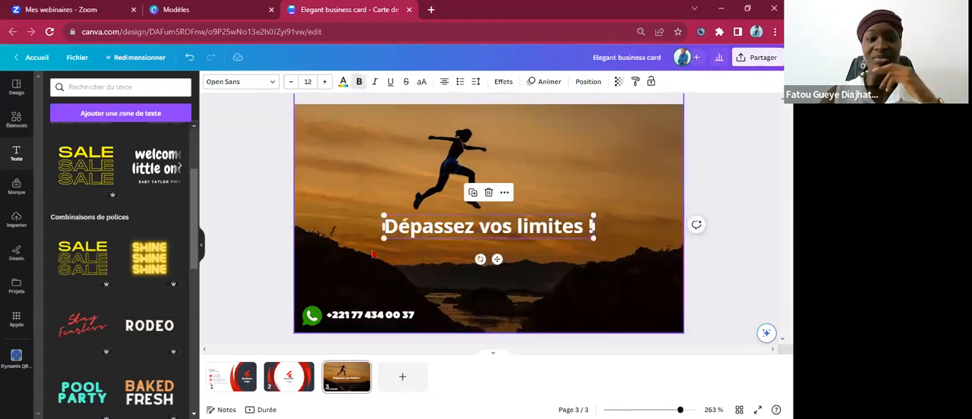
click(352, 323)
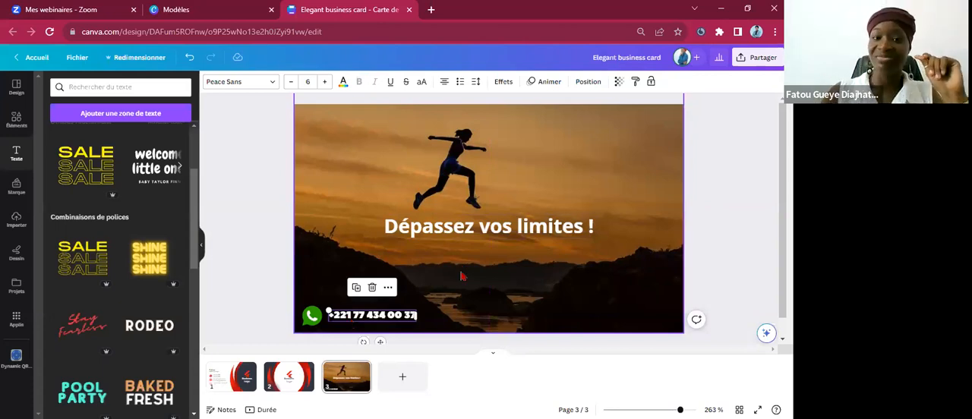
Add a new text reading "Formez-vous et boostez votre performance !" and place it across the upper part of the photo page.
click(443, 230)
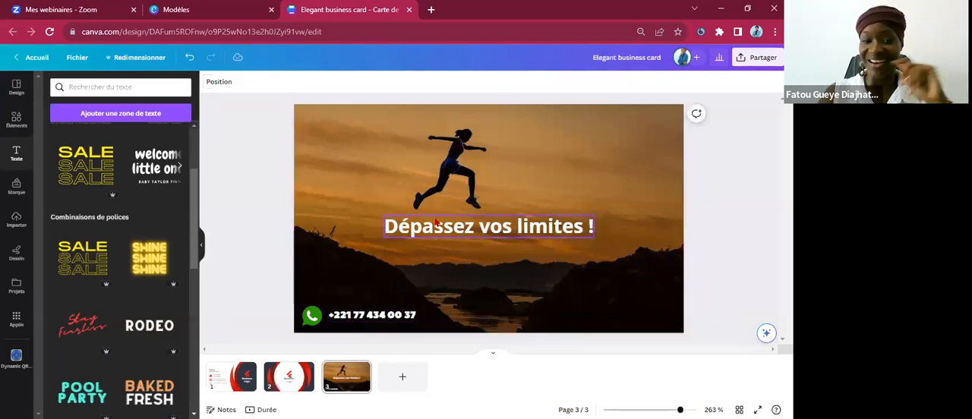
click(428, 222)
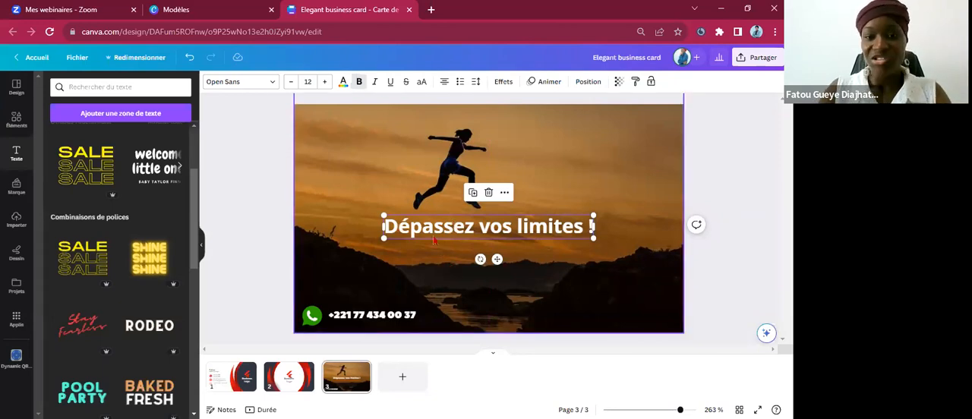
key(t)
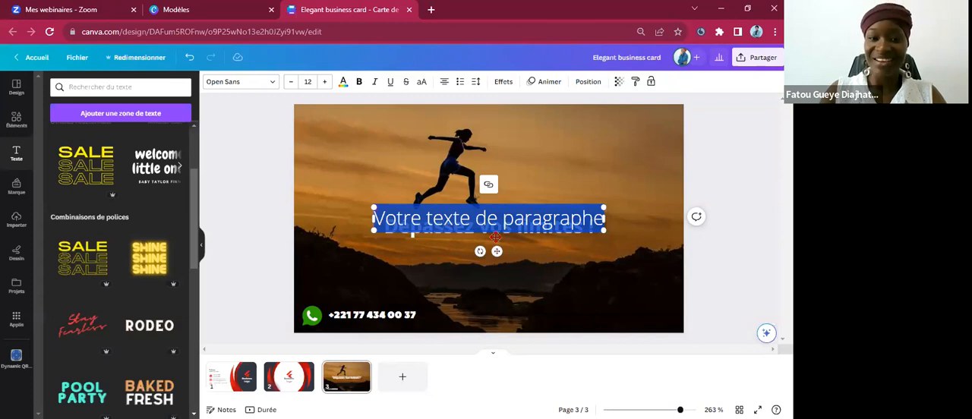
text(Formez-vous et boostez votre performance !)
drag(493, 171, 493, 170)
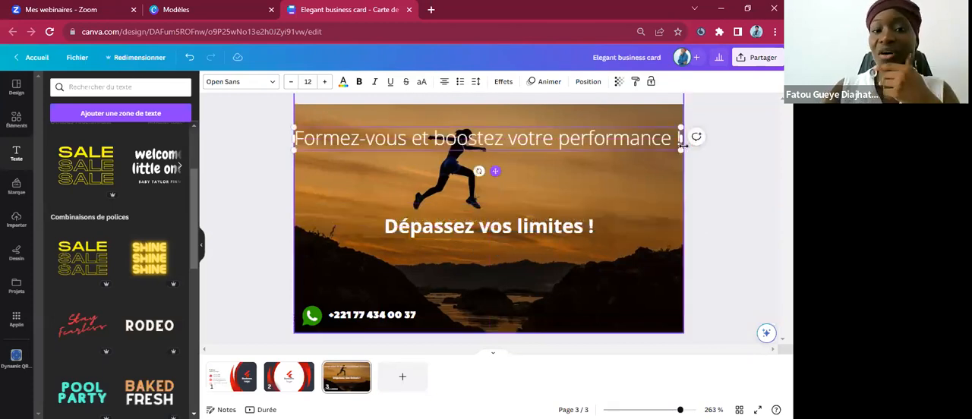
Narrow the "Formez-vous et boostez votre performance !" text box so it wraps onto two lines, and make the text bold.
drag(665, 139, 658, 138)
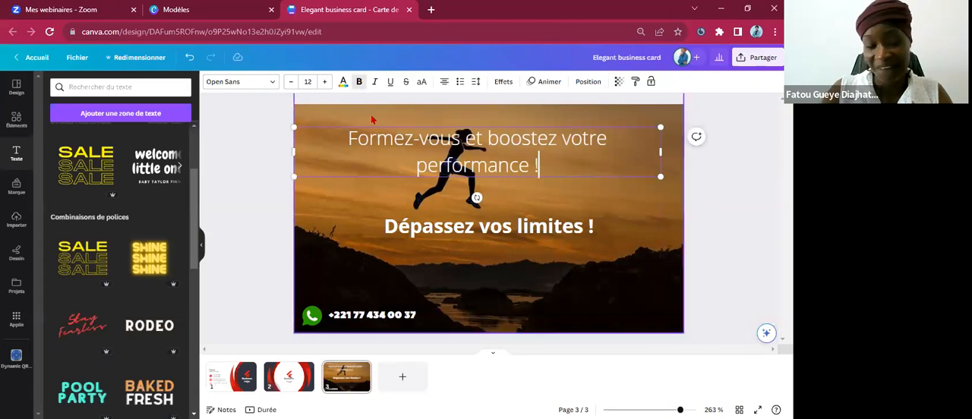
key(ctrl+z)
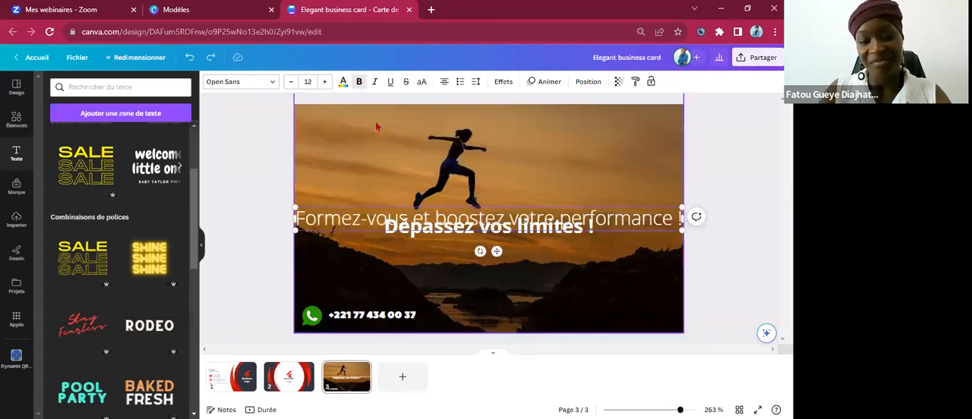
key(ctrl+y)
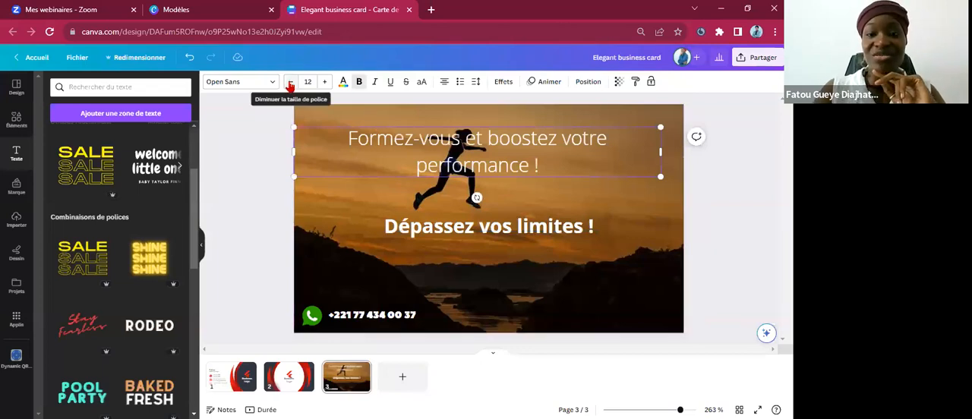
click(360, 83)
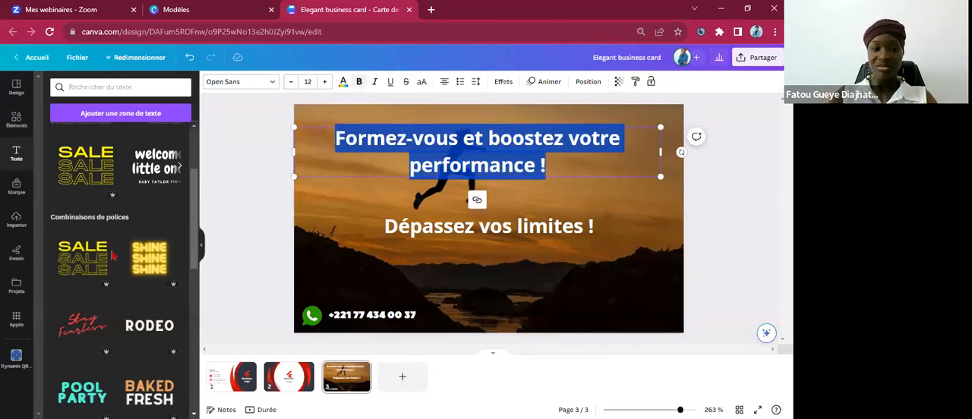
Browse the fonts for the two-line "Formez-vous" heading and recolour its text with the orange-yellow brand colour.
click(273, 82)
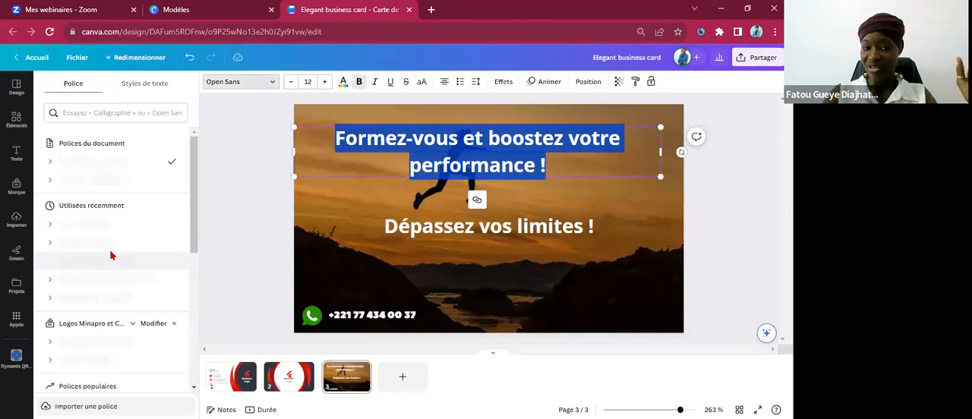
scroll(111, 255, down, 5)
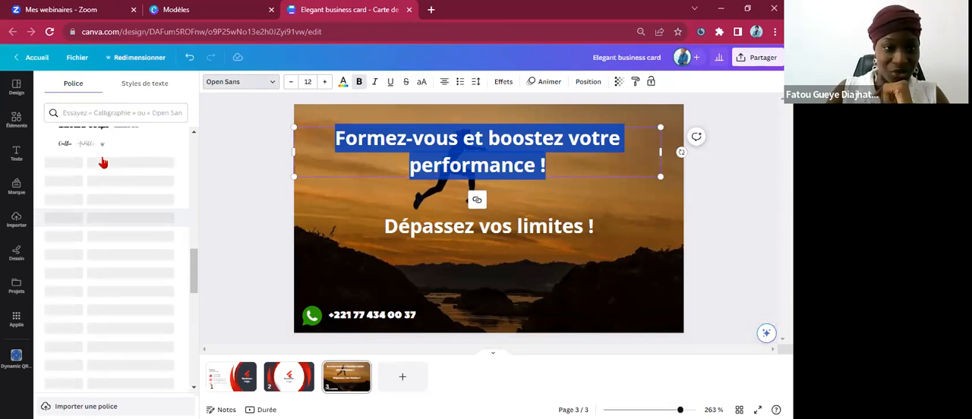
scroll(111, 241, up, 2)
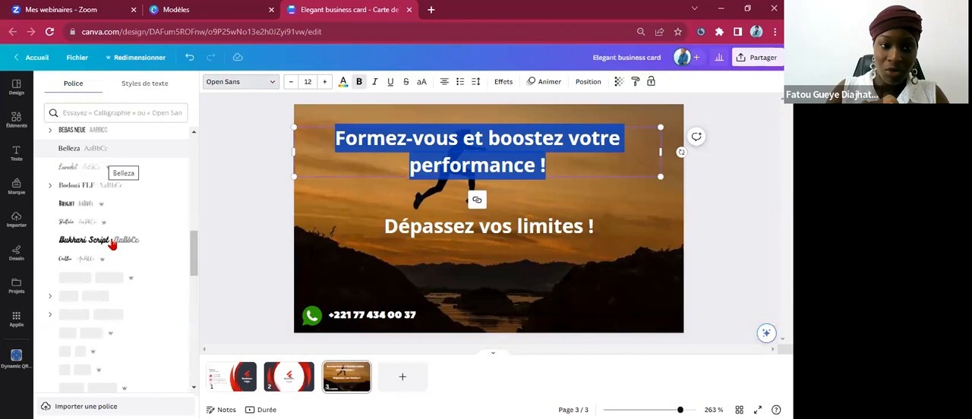
scroll(112, 243, up, 1)
scroll(113, 244, up, 1)
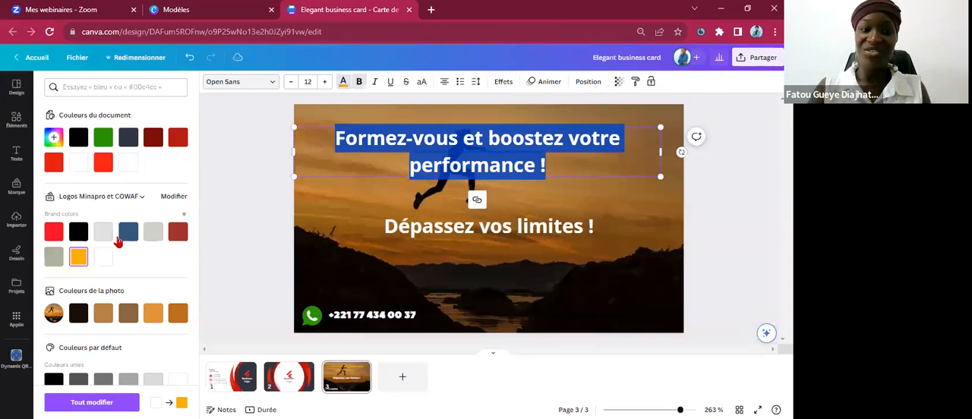
Change the font of the "Formez-vous et boostez votre performance !" heading to Bukhari Script.
click(240, 81)
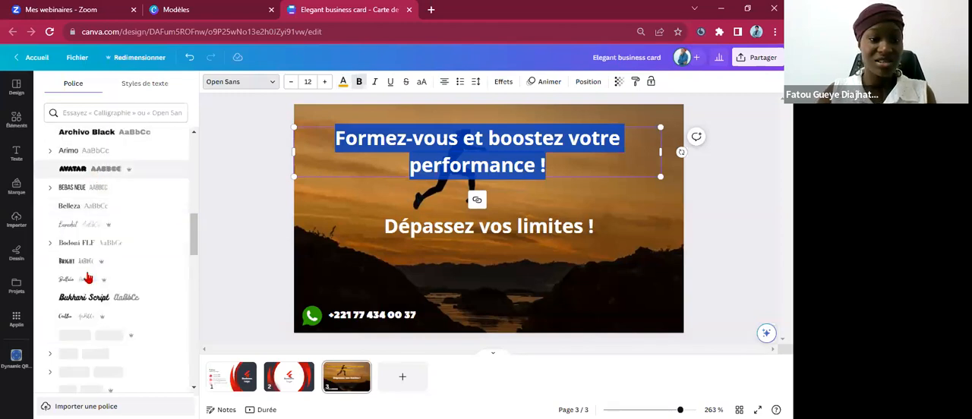
click(98, 302)
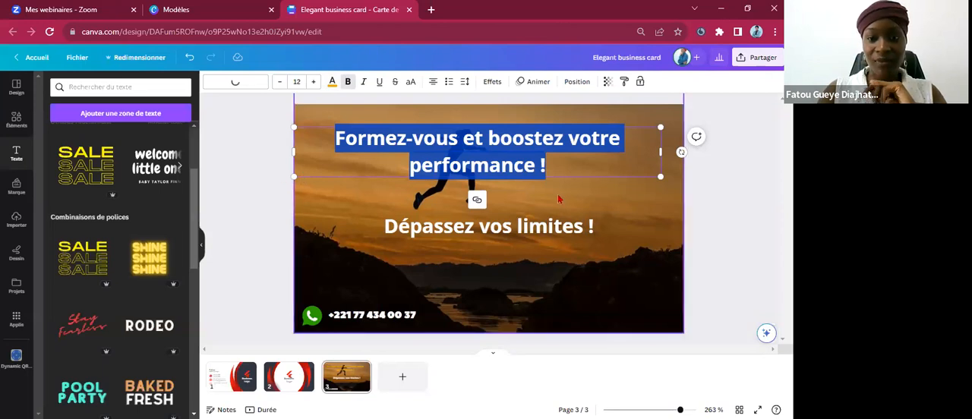
click(259, 144)
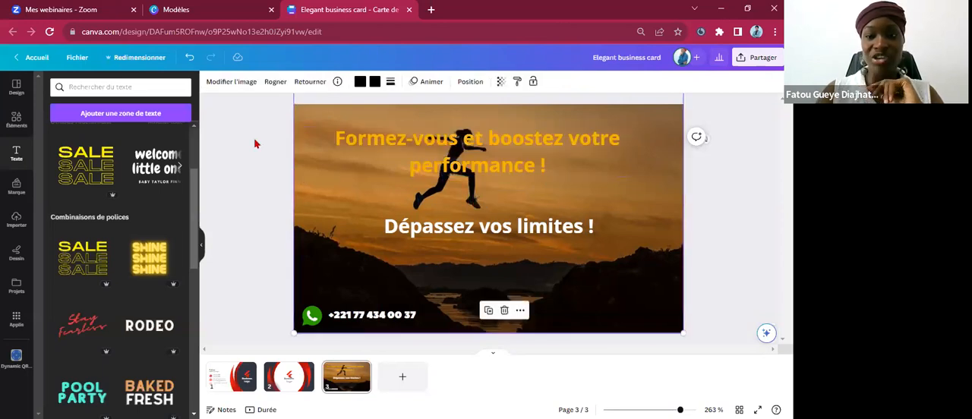
click(402, 146)
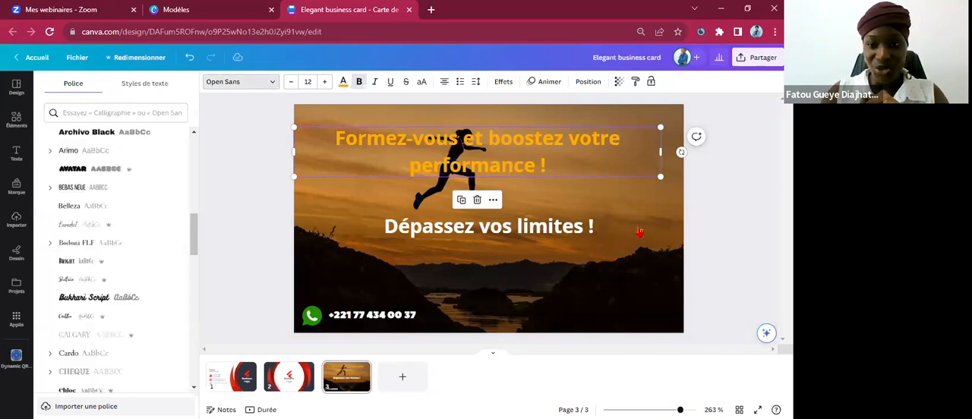
click(114, 300)
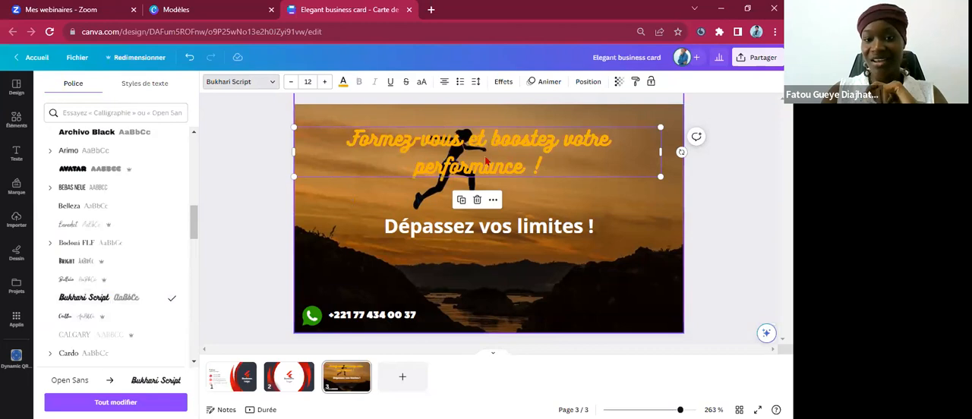
click(540, 162)
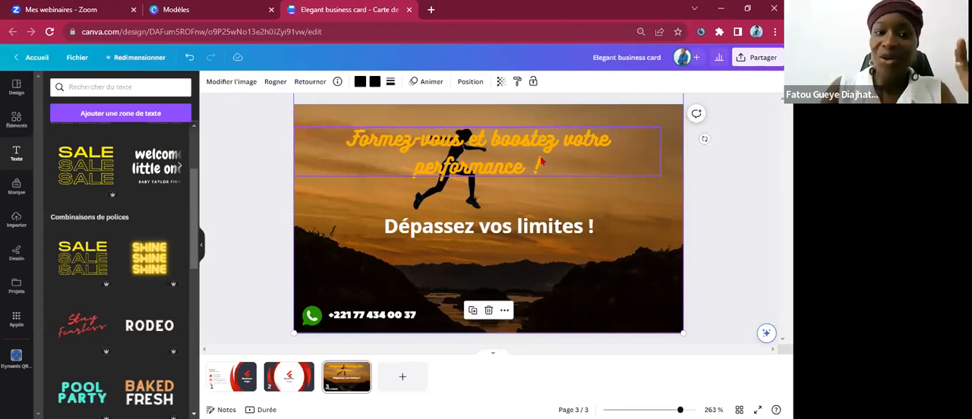
click(497, 167)
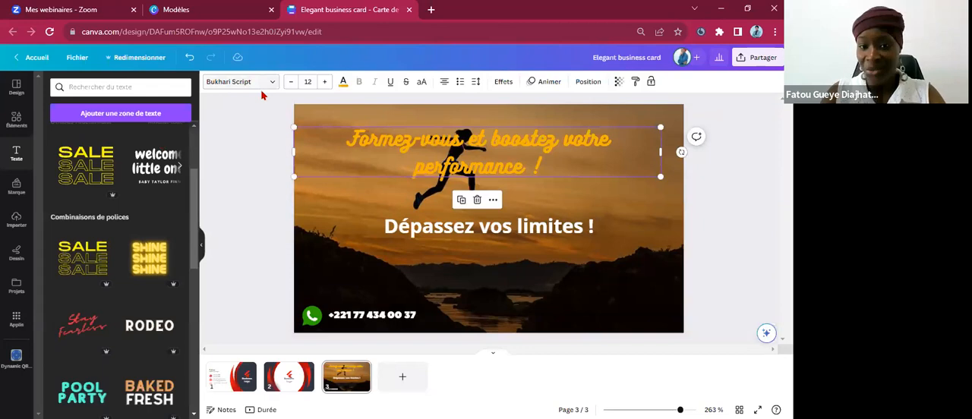
click(424, 235)
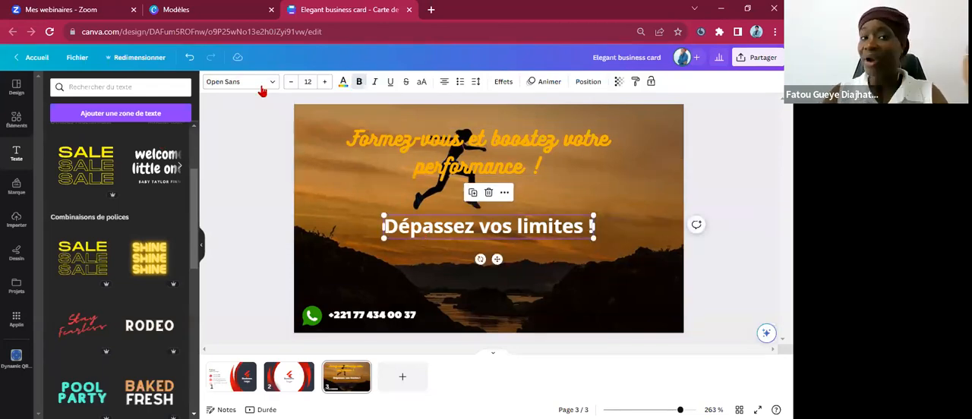
click(364, 317)
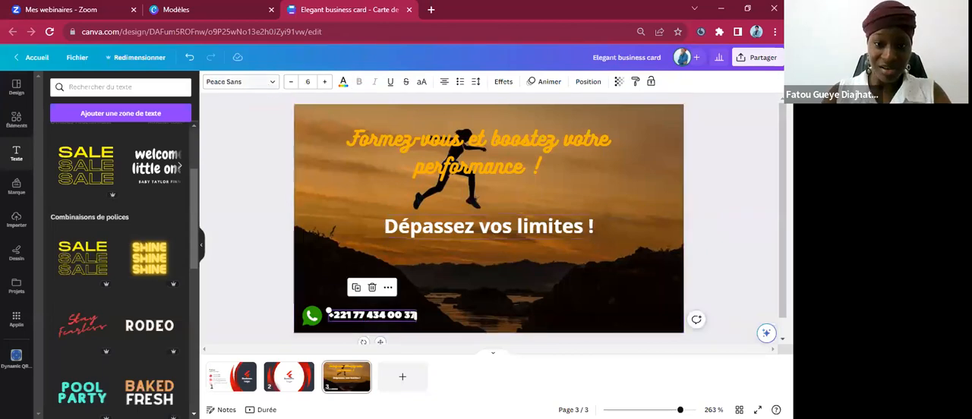
click(533, 318)
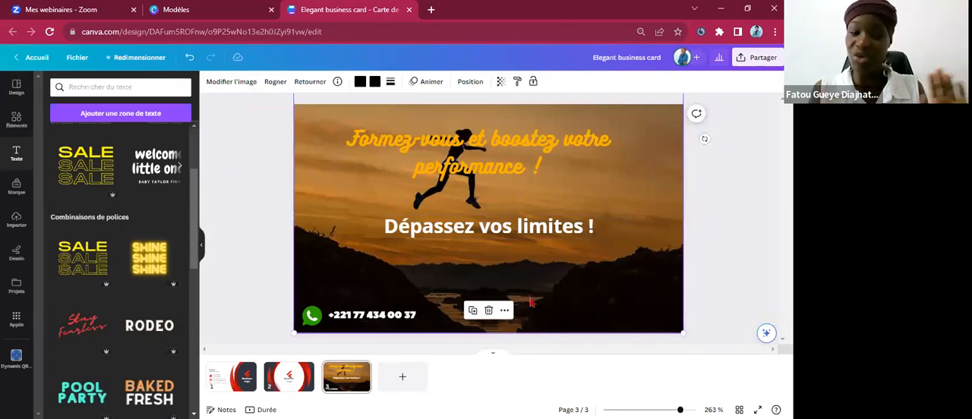
click(483, 240)
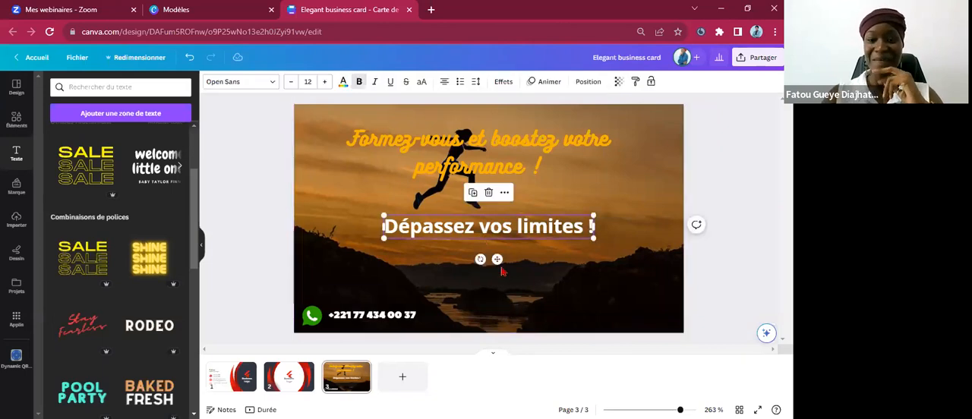
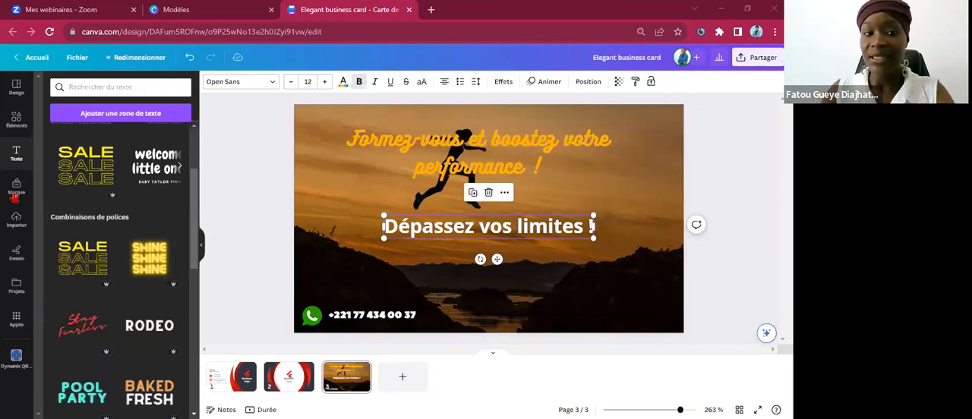
click(564, 183)
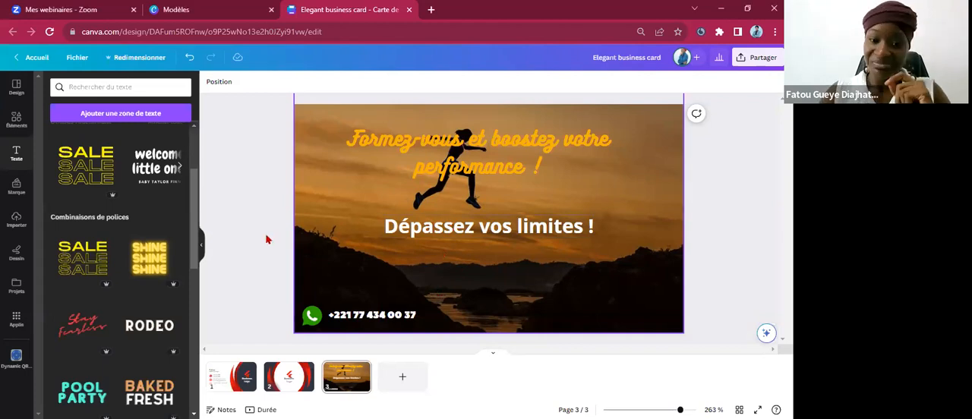
click(315, 240)
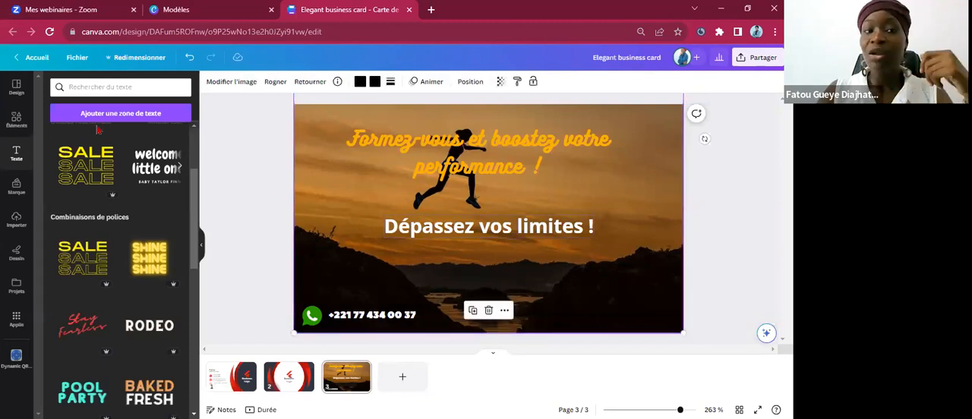
click(98, 127)
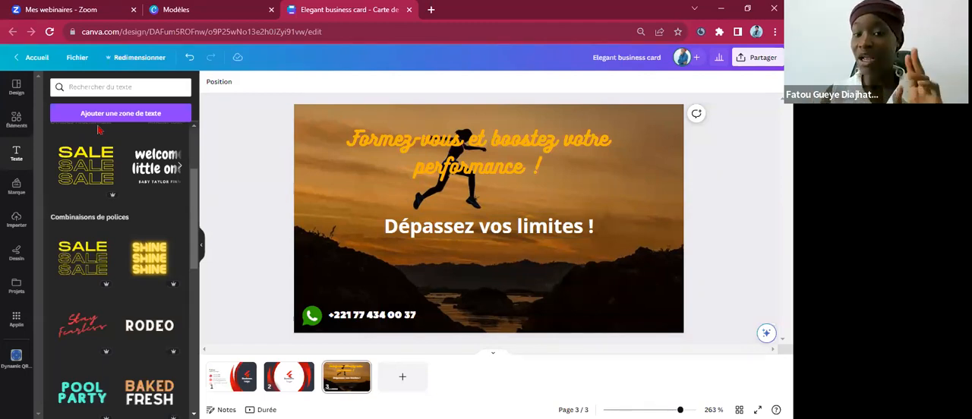
Add a fourth page to the design and search the element library for "SPORTIF" videos.
click(394, 380)
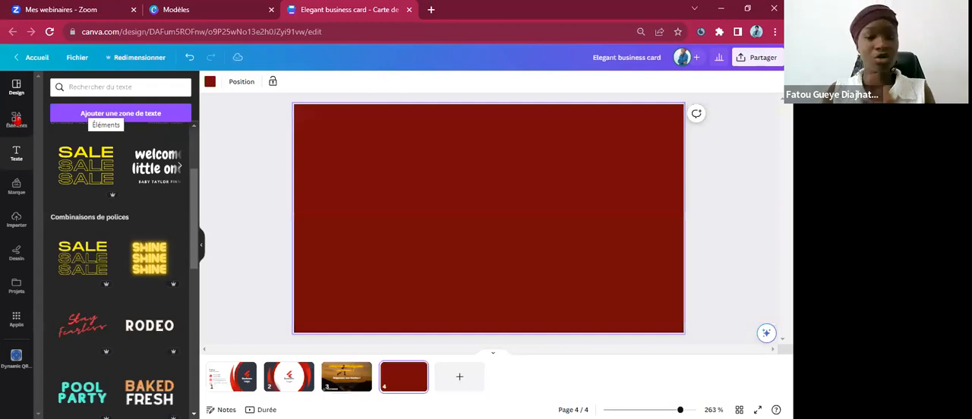
click(16, 120)
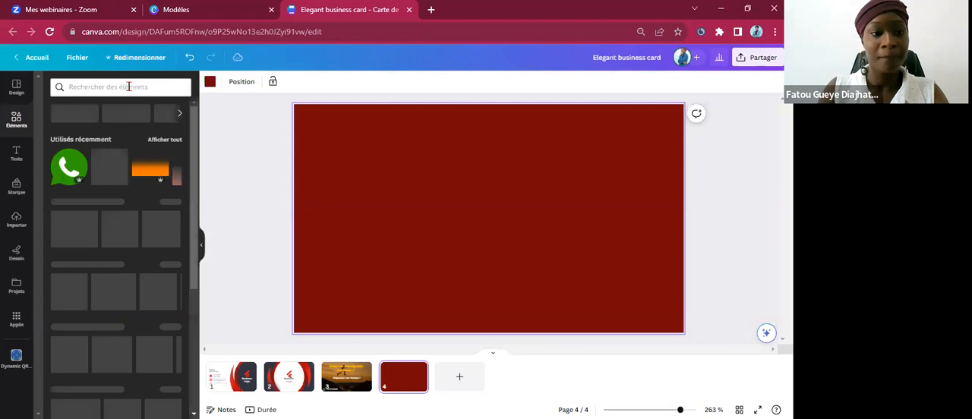
click(128, 86)
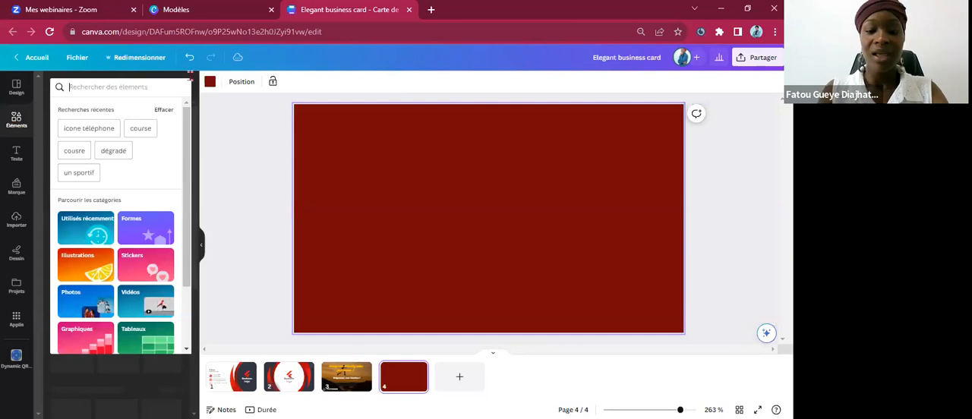
text(SPO)
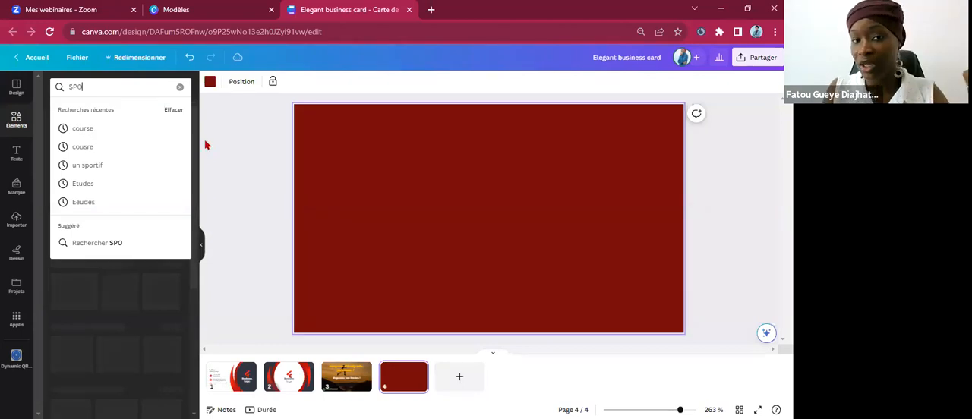
text(RTIF)
key(Return)
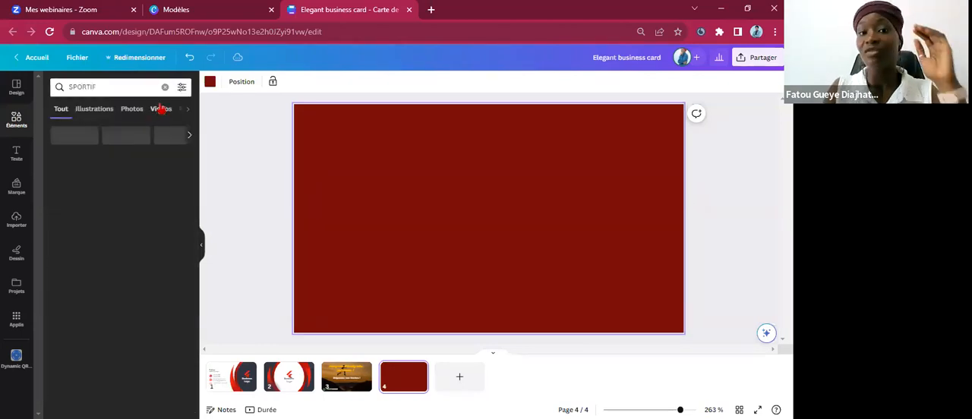
click(161, 109)
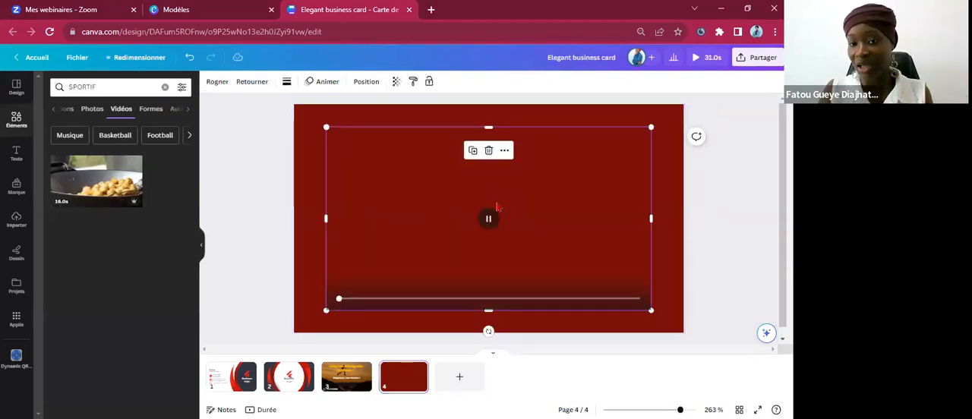
View the available options for the cooking video on page 4, and delete the video from the page.
right_click(497, 206)
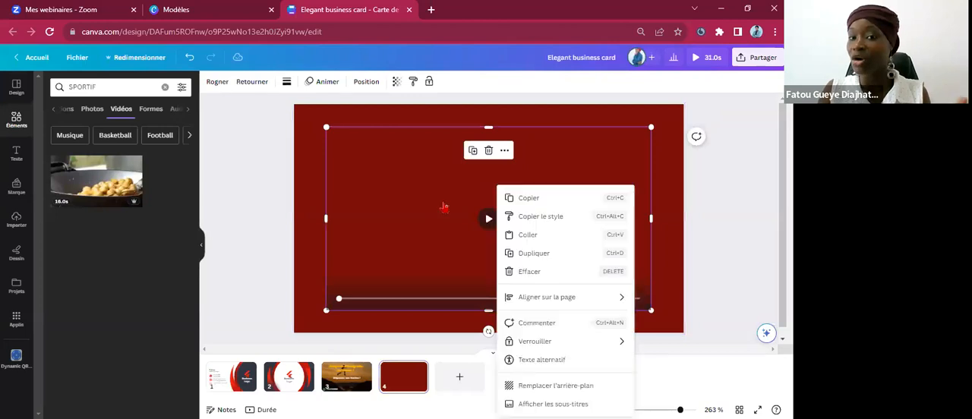
click(295, 214)
click(281, 216)
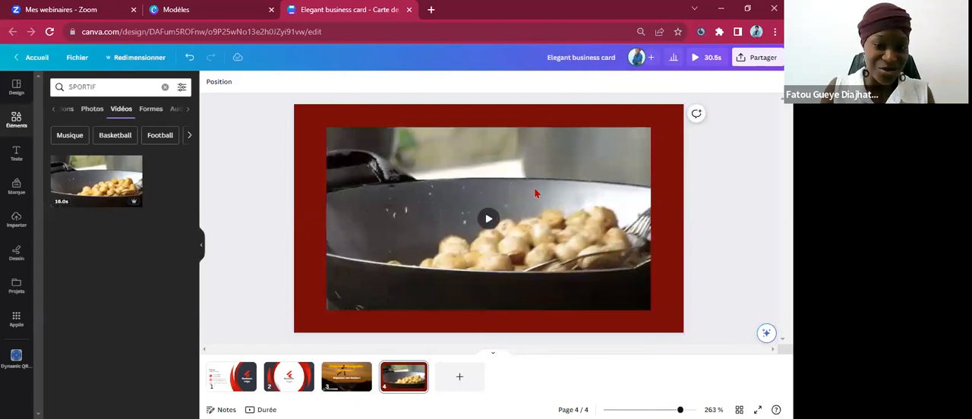
mouse_move(536, 194)
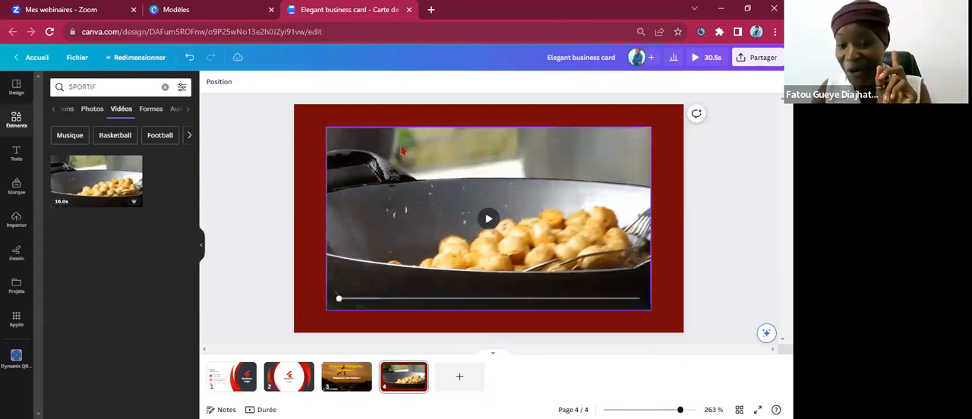
click(403, 151)
key(Delete)
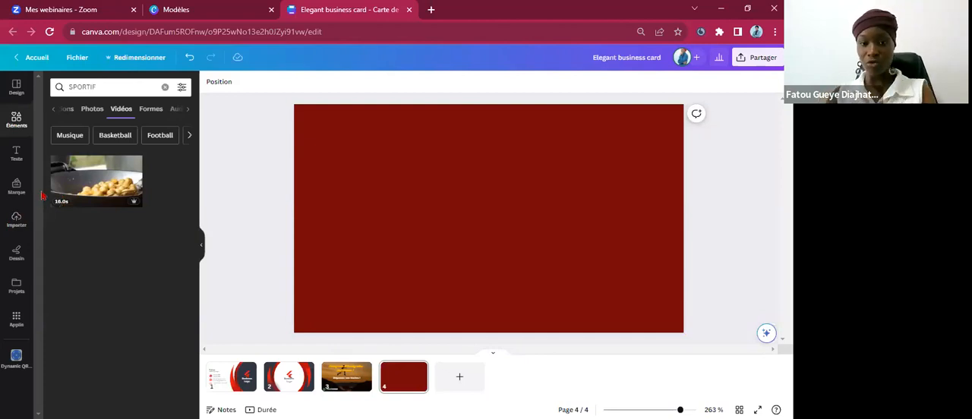
Browse the uploaded images and delete the photo of the woman in the orange dress from page 4.
click(21, 225)
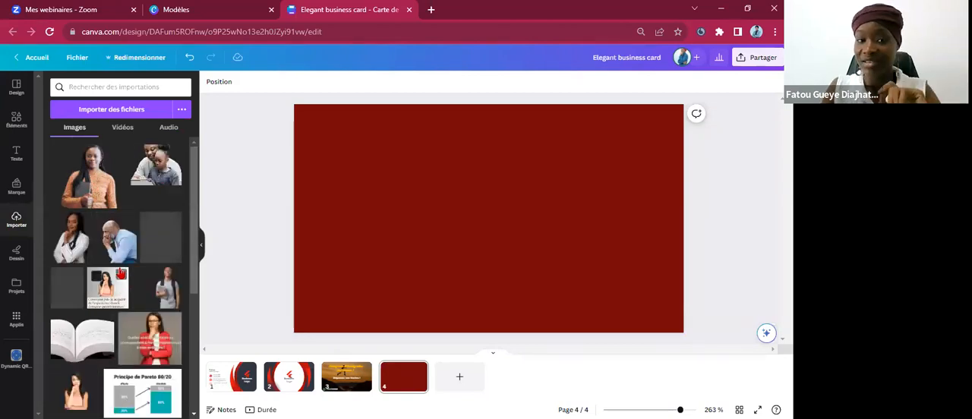
scroll(84, 259, down, 3)
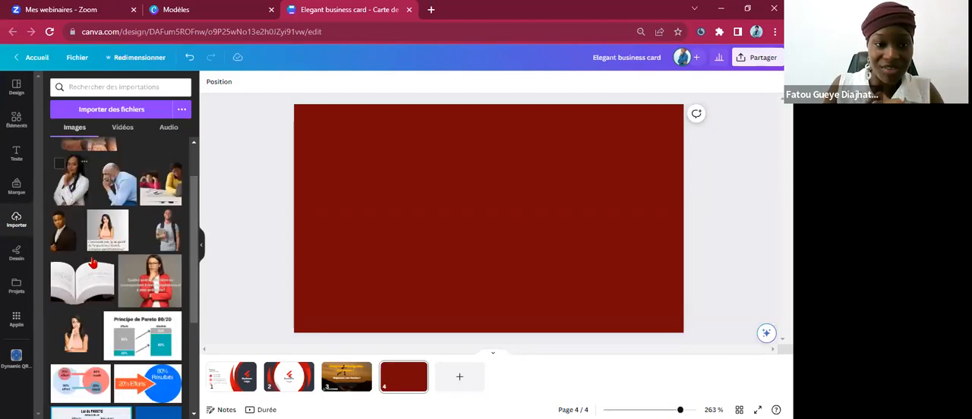
scroll(96, 258, down, 1)
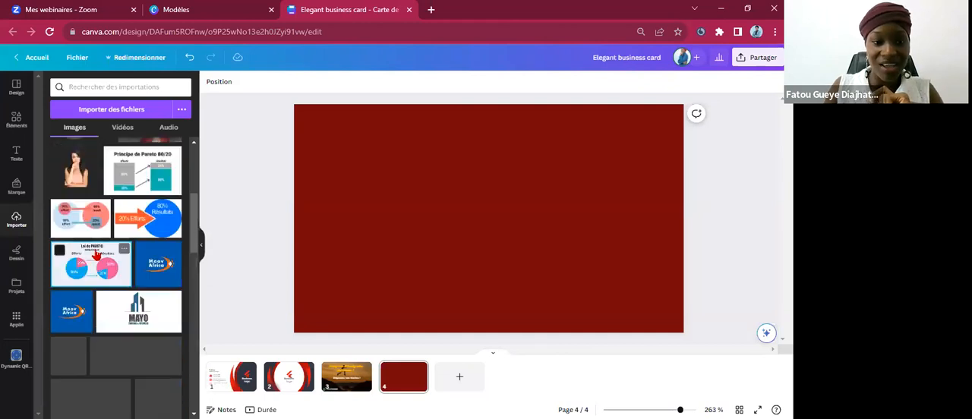
scroll(101, 249, down, 5)
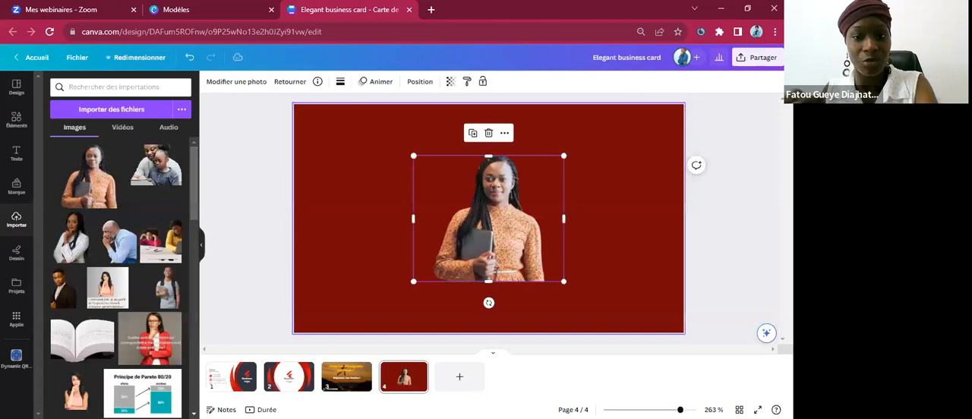
key(Delete)
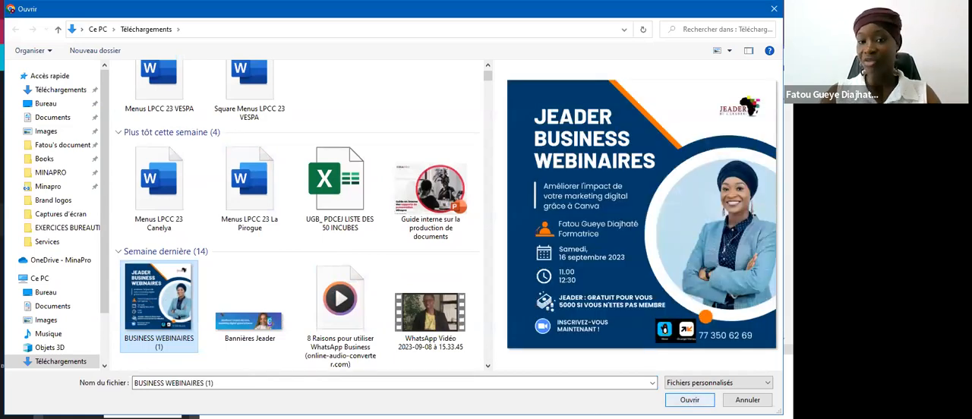
Upload the image BUSINESS WEBINAIRES (1) and place it in the upper-left part of page 4.
click(689, 400)
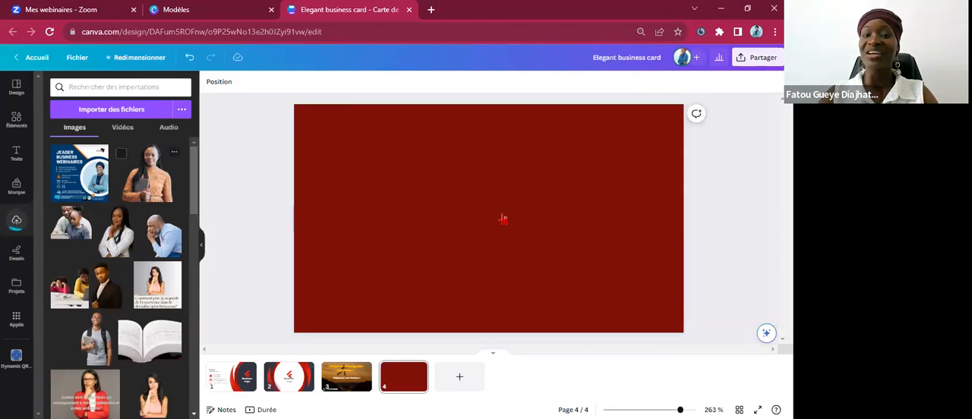
click(82, 168)
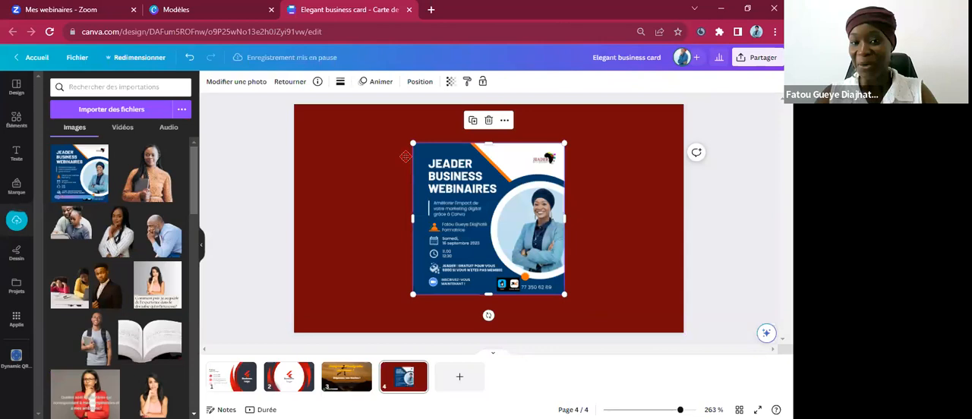
drag(425, 166, 425, 167)
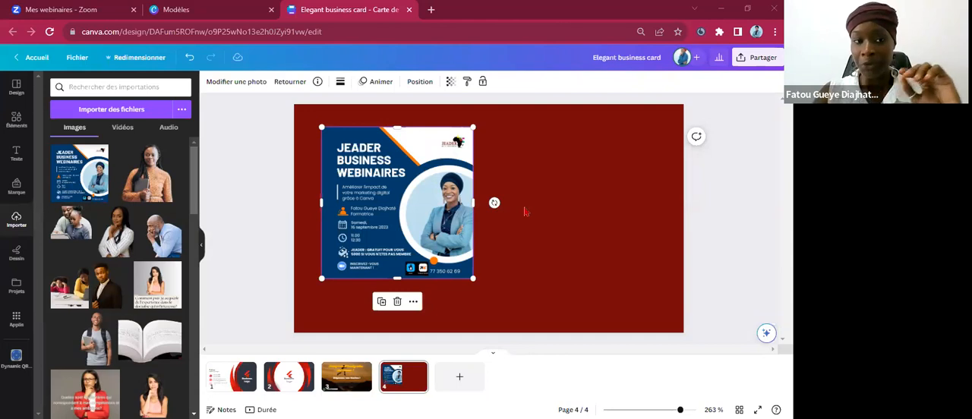
key(Escape)
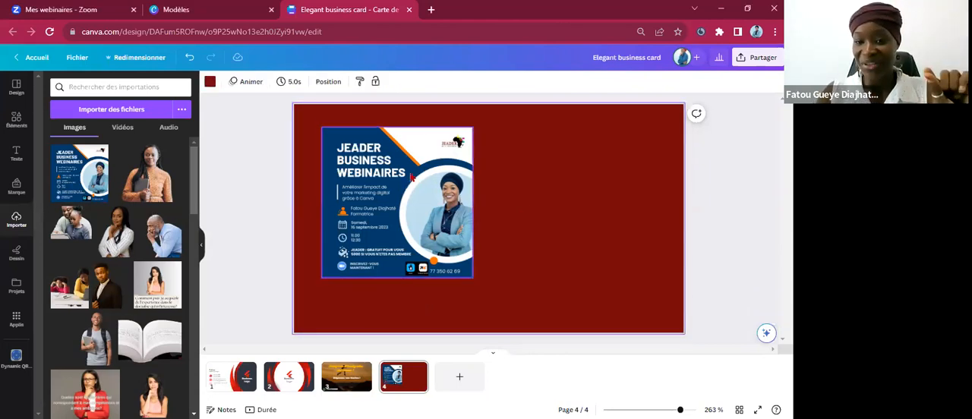
Delete the webinar flyer from page 4 and upload the "8 Raisons pour utiliser WhatsApp Business" audio file.
click(411, 176)
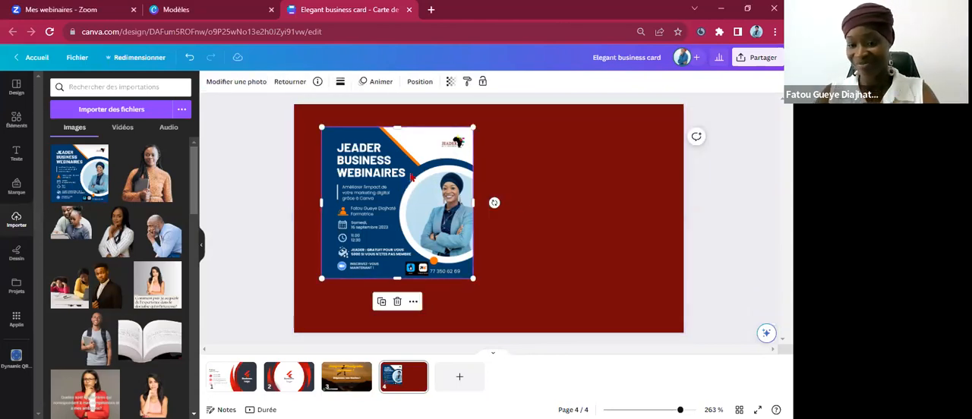
key(Delete)
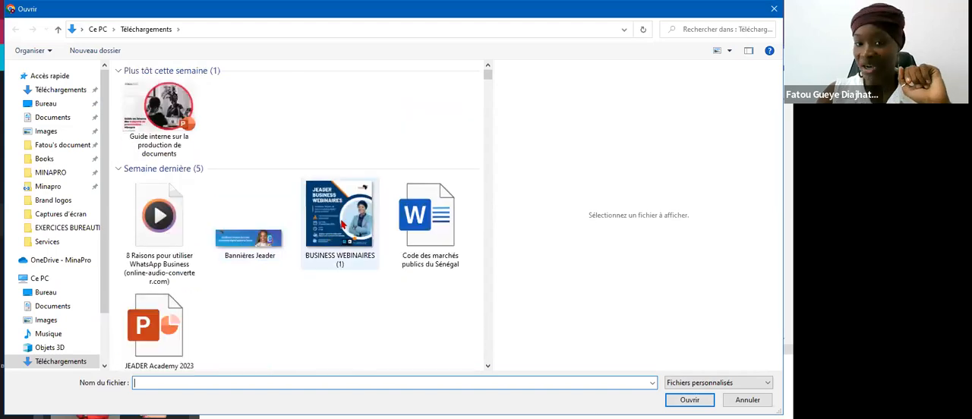
click(343, 225)
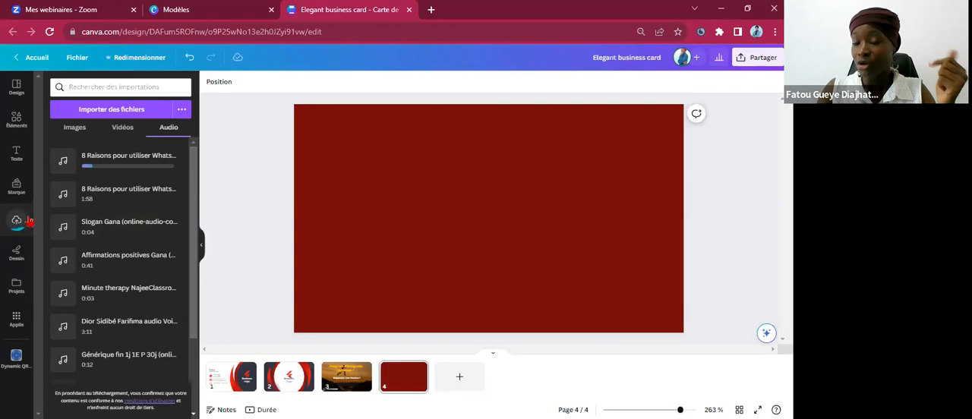
Place the webinar flyer from the uploaded images on page 4 and delete the overlapping extra copy.
click(80, 129)
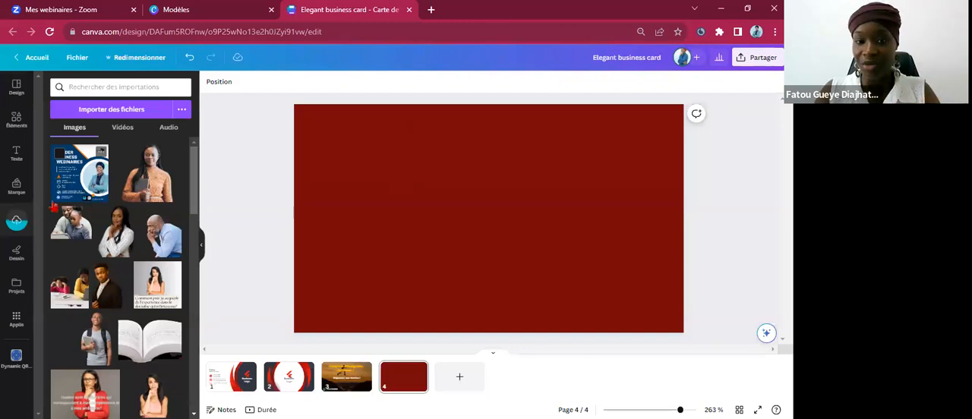
drag(50, 176, 496, 197)
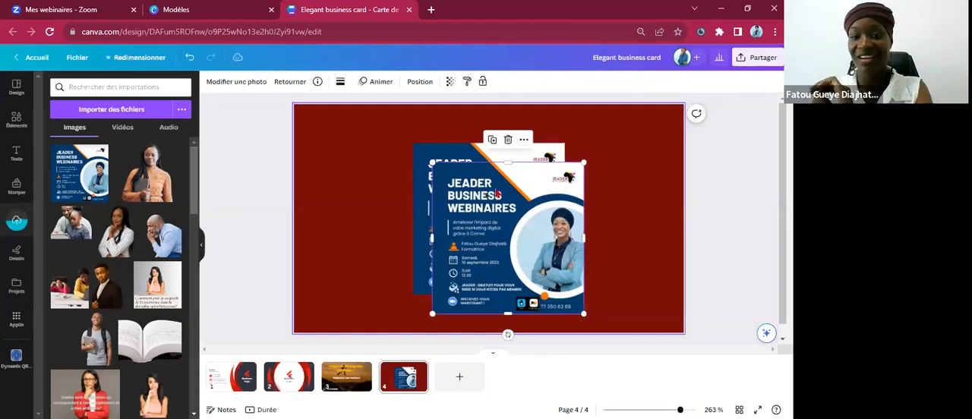
key(Delete)
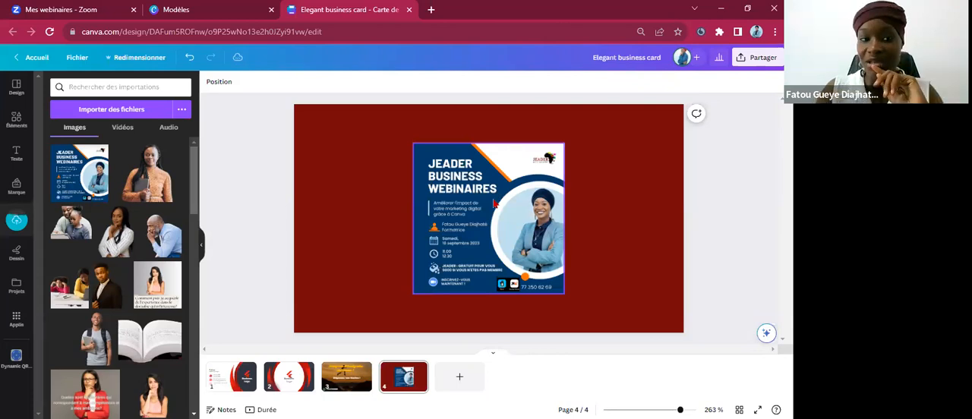
Move the webinar flyer slightly left of the page centre and a little lower.
drag(495, 204, 454, 203)
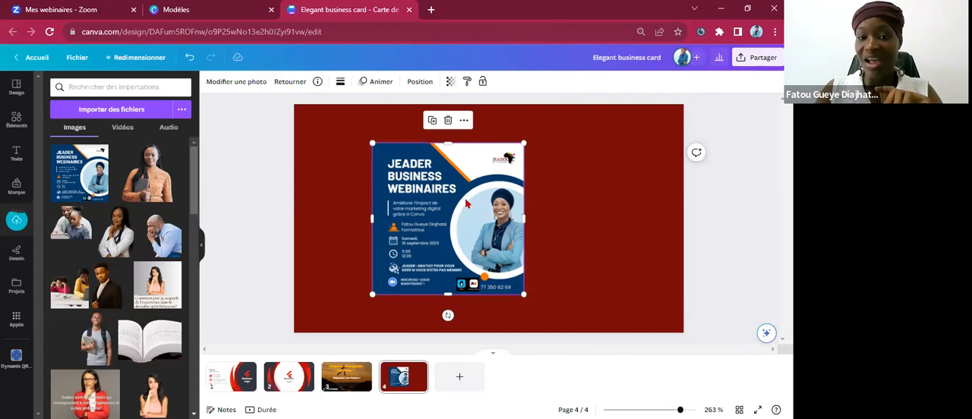
right_click(467, 204)
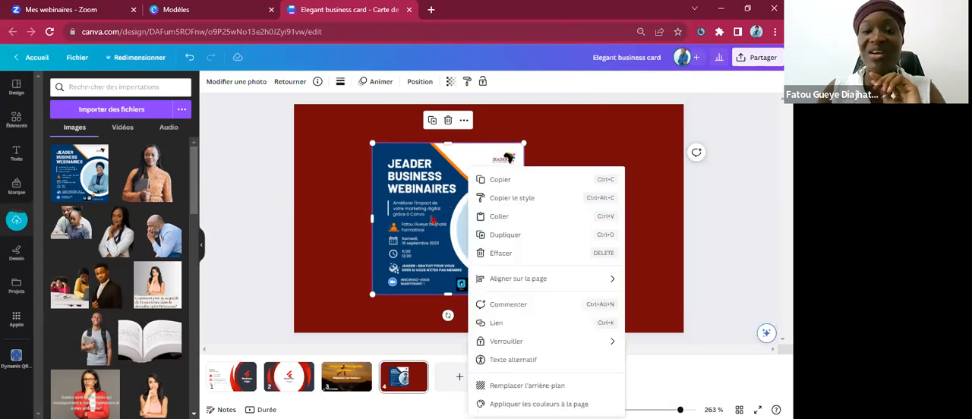
click(429, 216)
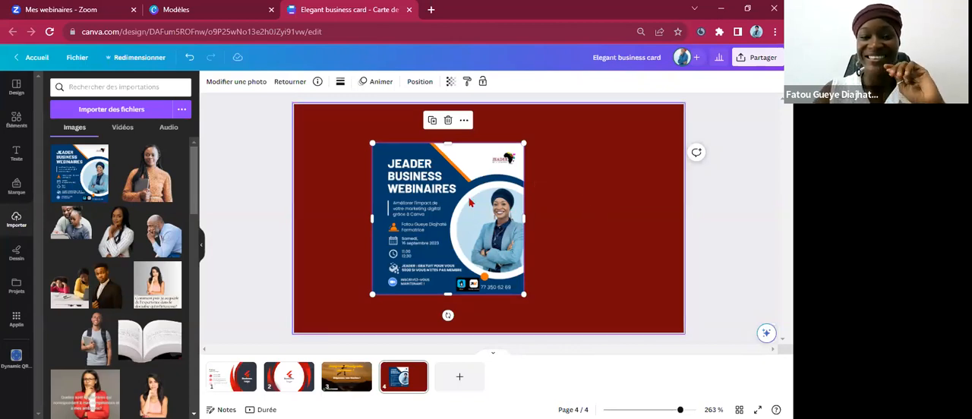
drag(469, 239, 468, 243)
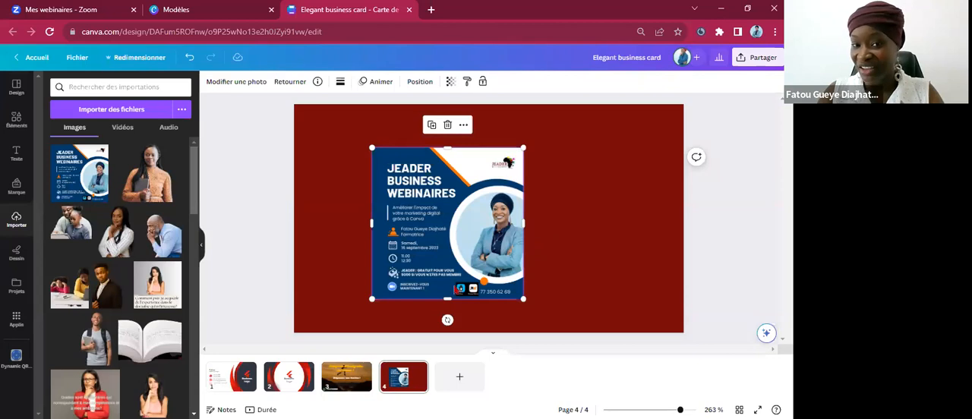
Select the webinar flyer on page 4 and open the brand kit options.
key(Escape)
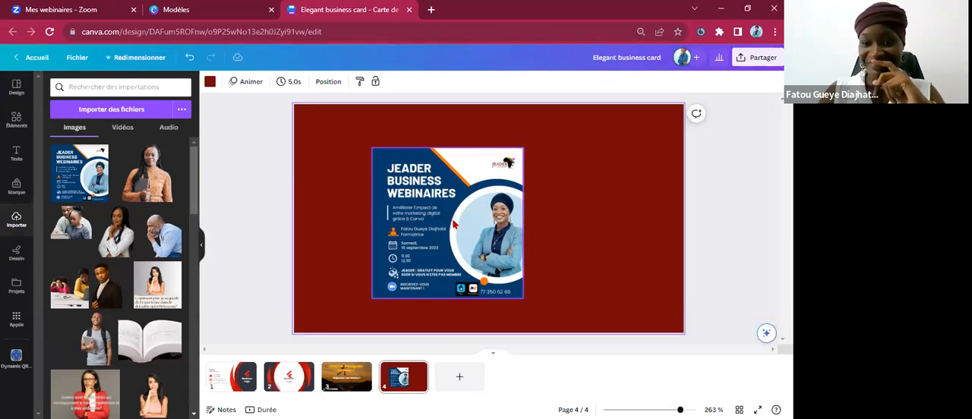
click(455, 224)
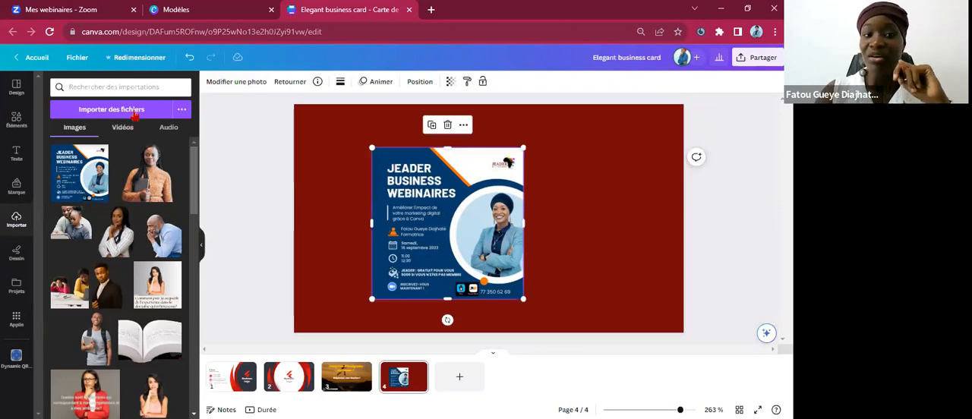
click(14, 195)
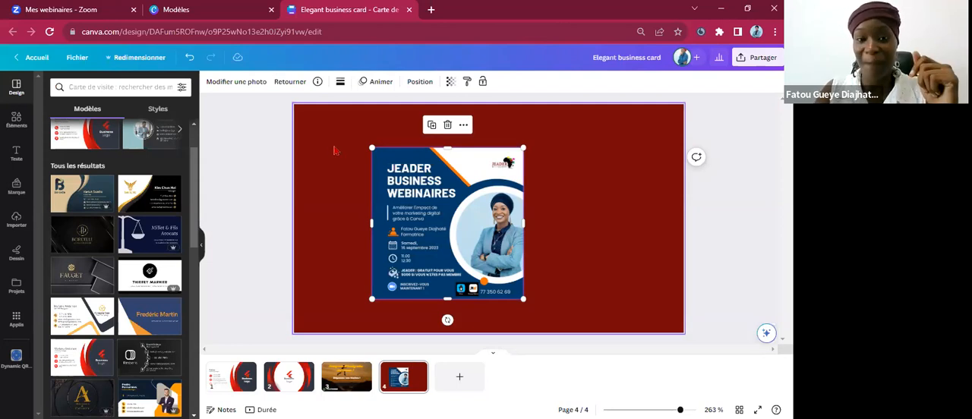
Apply the Brand colors palette to page 1 and shuffle it until the left background is light grey with red and orange curves.
click(335, 151)
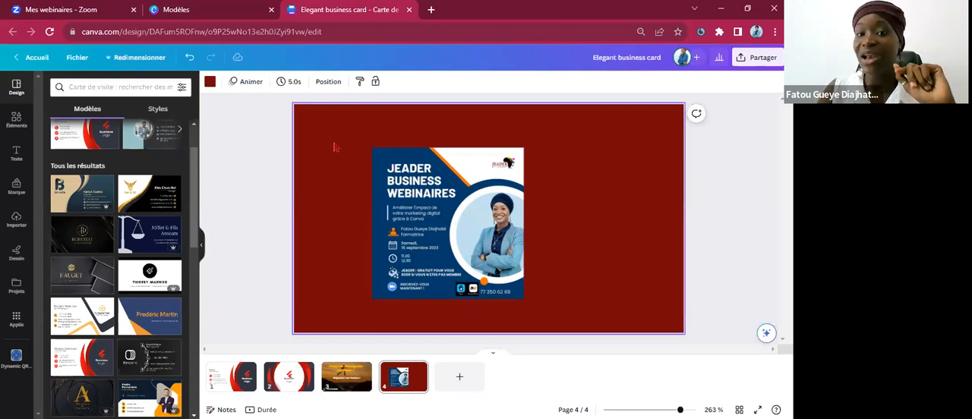
click(409, 169)
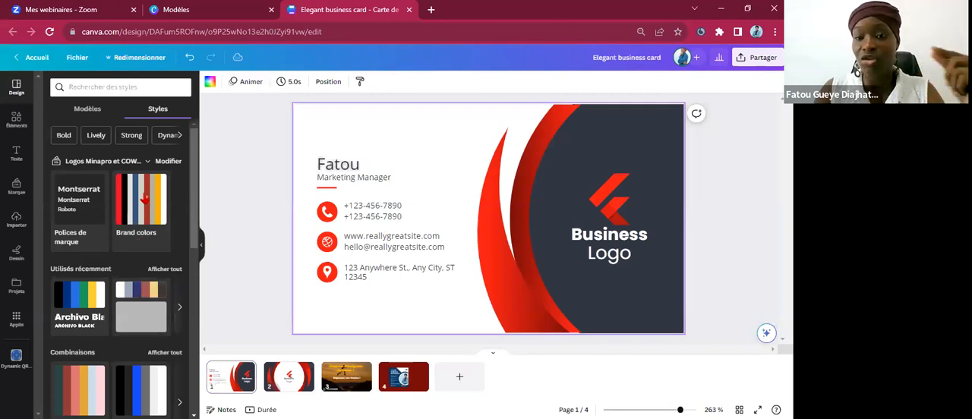
click(142, 197)
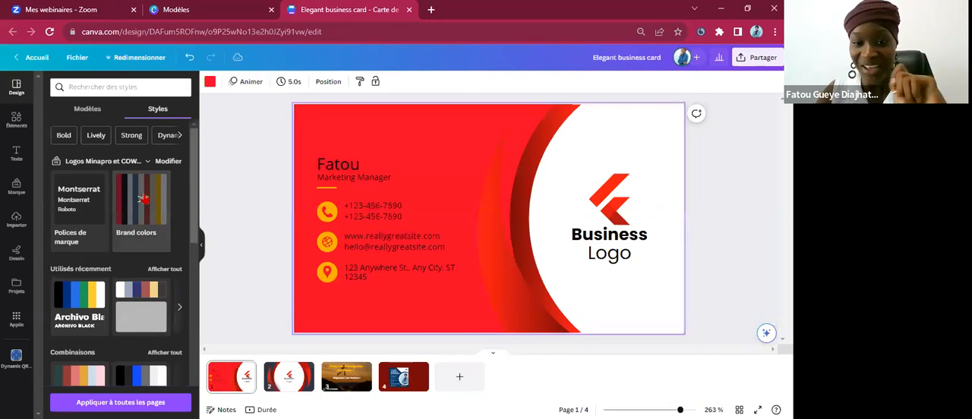
click(143, 198)
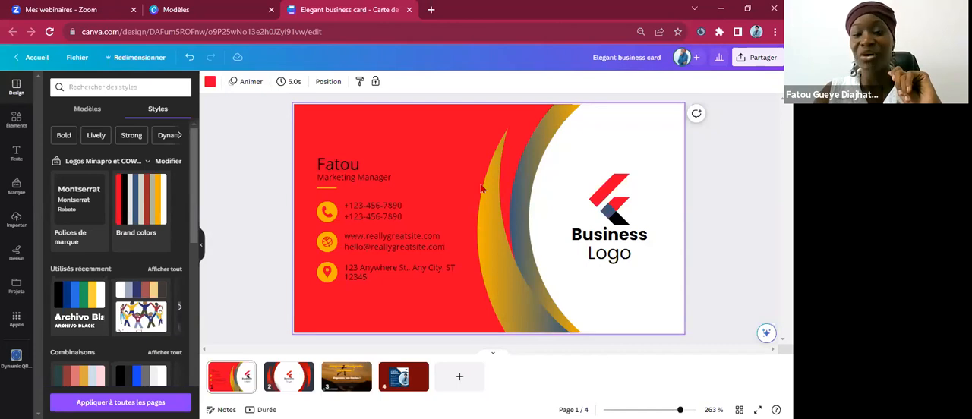
click(153, 197)
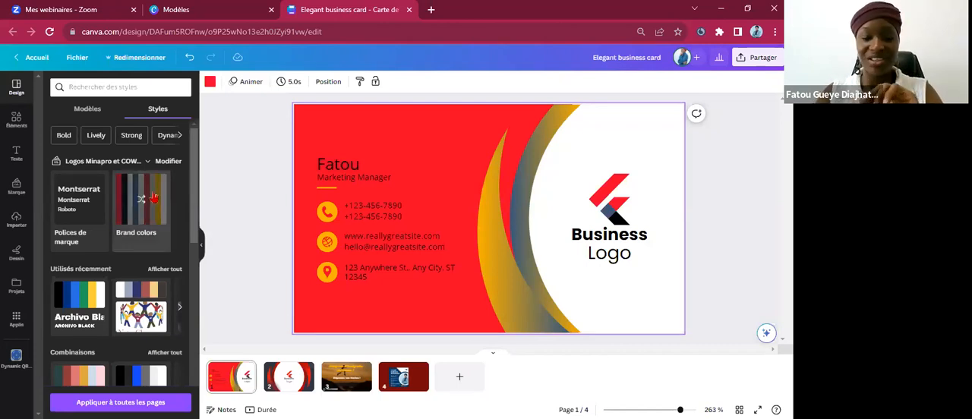
click(155, 199)
click(155, 199)
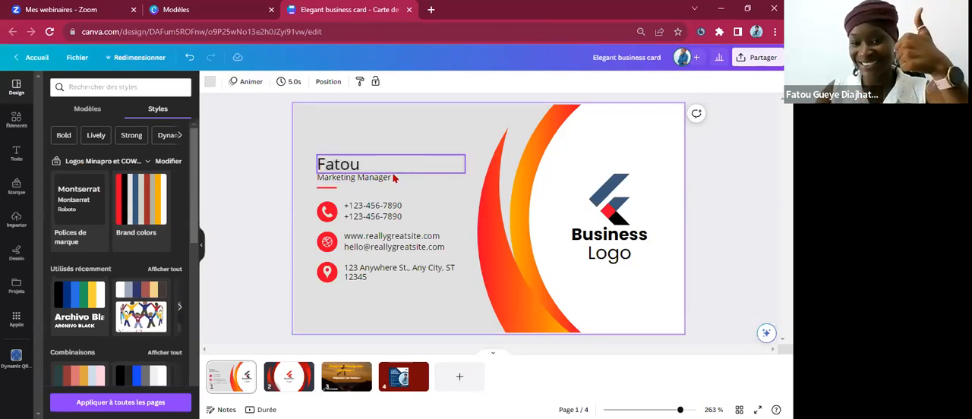
click(276, 196)
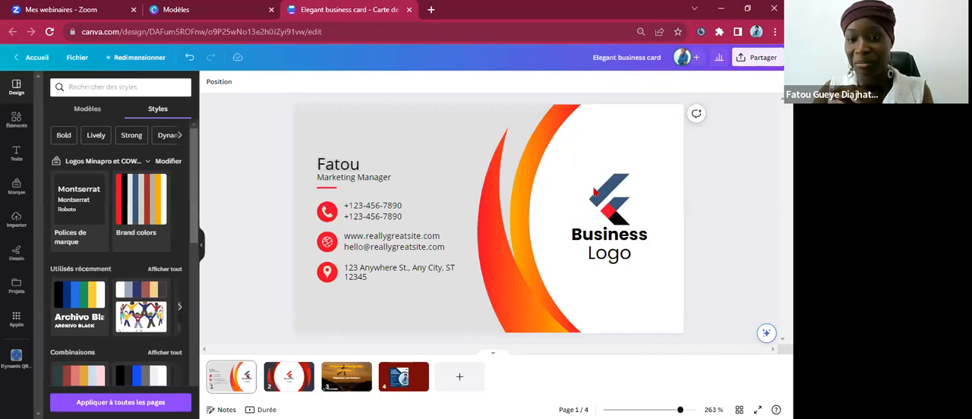
click(396, 166)
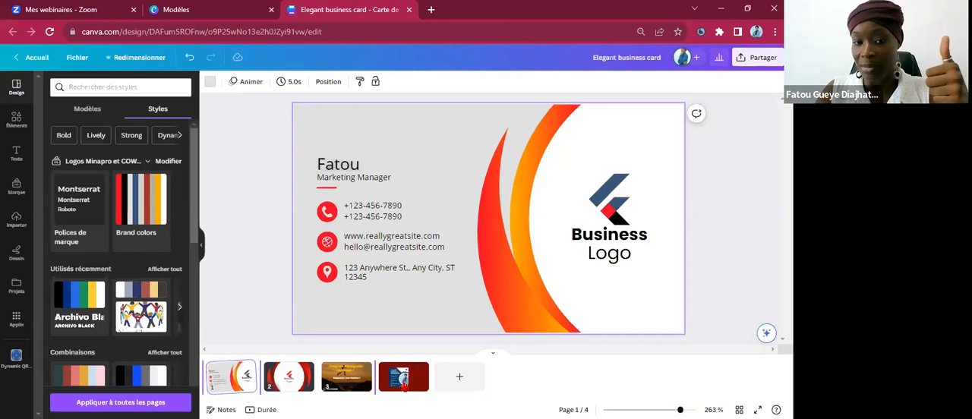
Go to page 4, search the elements for "CADRE" and list all the available frames.
click(403, 380)
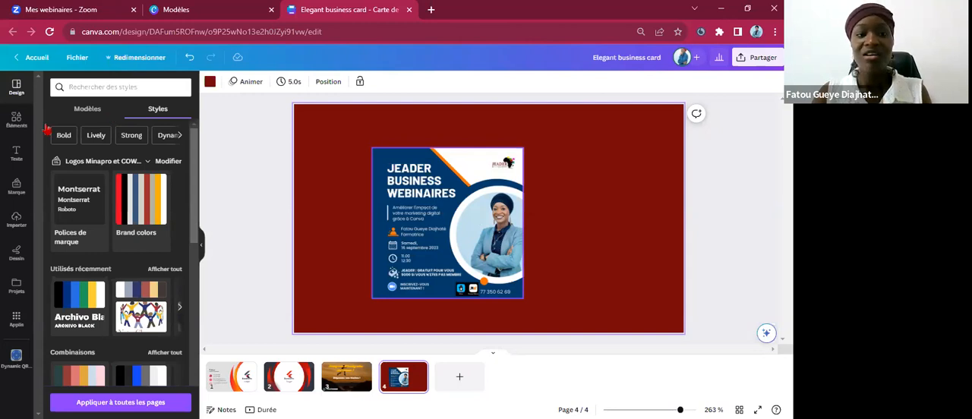
click(16, 121)
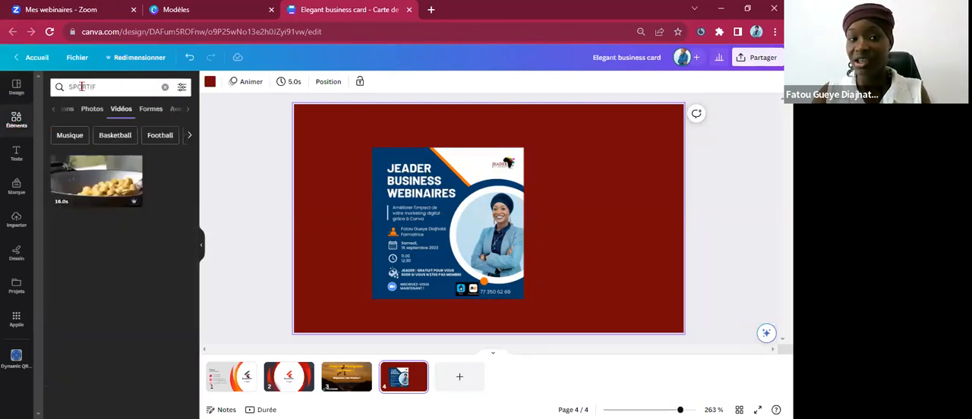
double_click(82, 88)
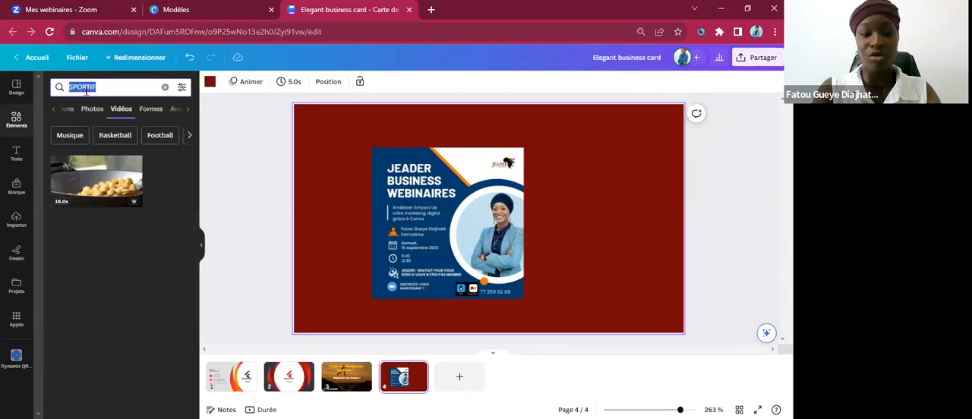
text(CADRE)
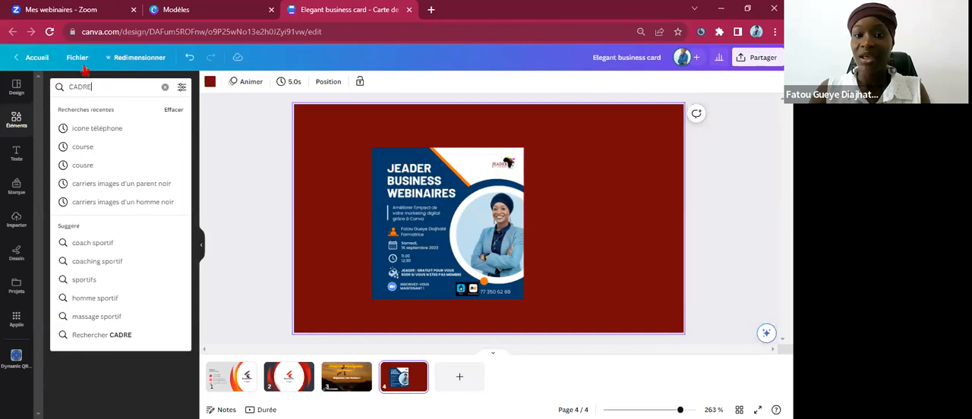
key(Return)
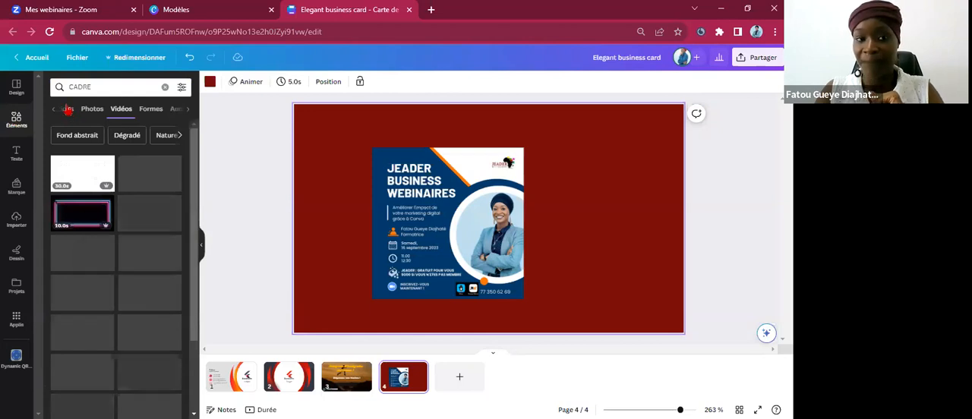
click(66, 111)
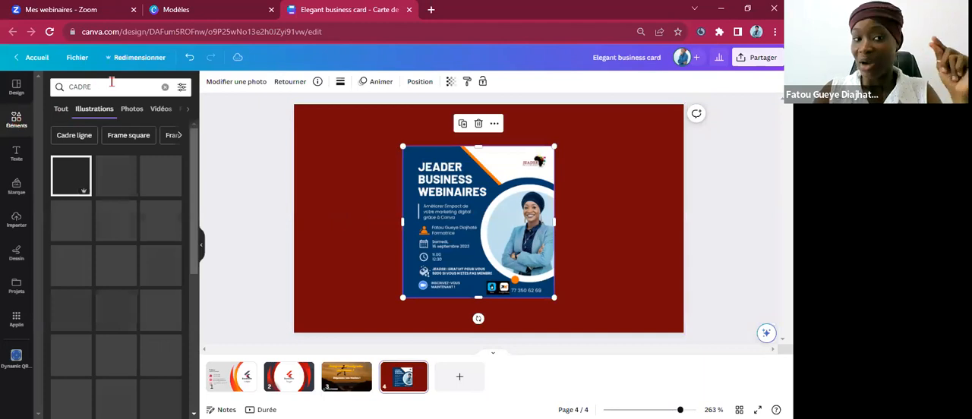
key(Return)
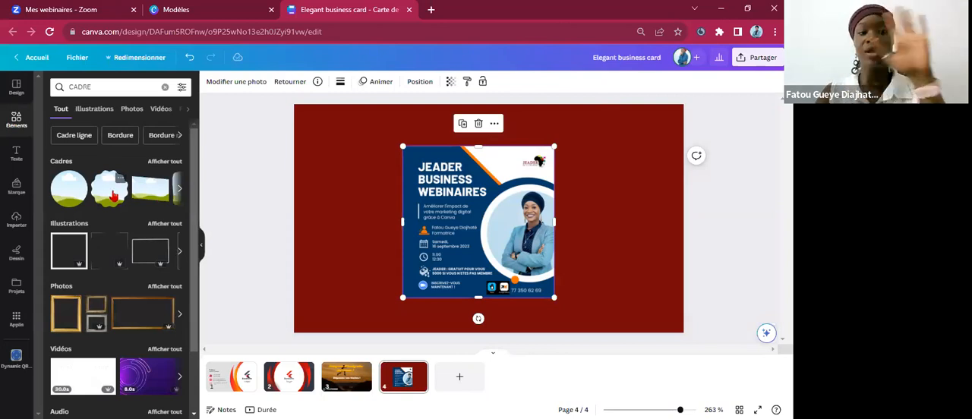
click(164, 163)
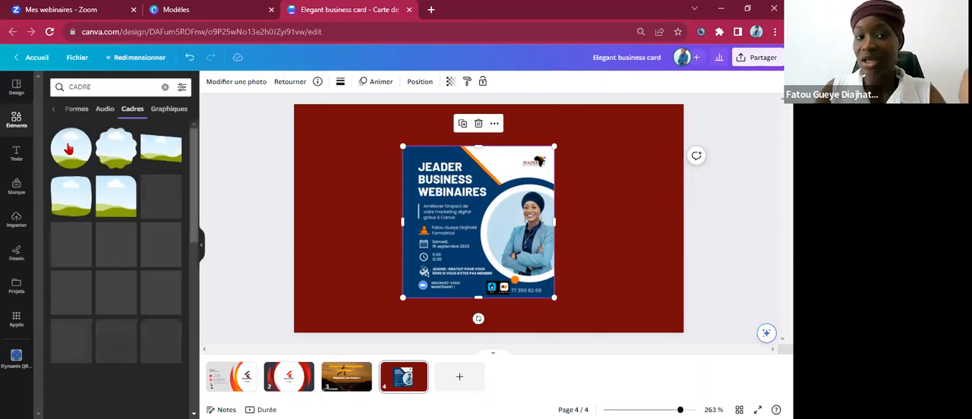
Place a circular frame filled with the webinar flyer on page 4 and move it to the page's upper-left area.
drag(68, 149, 459, 188)
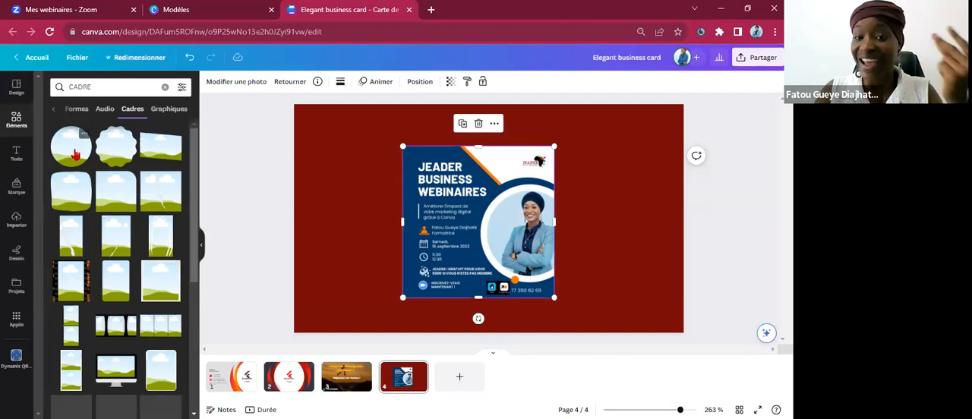
drag(75, 154, 472, 181)
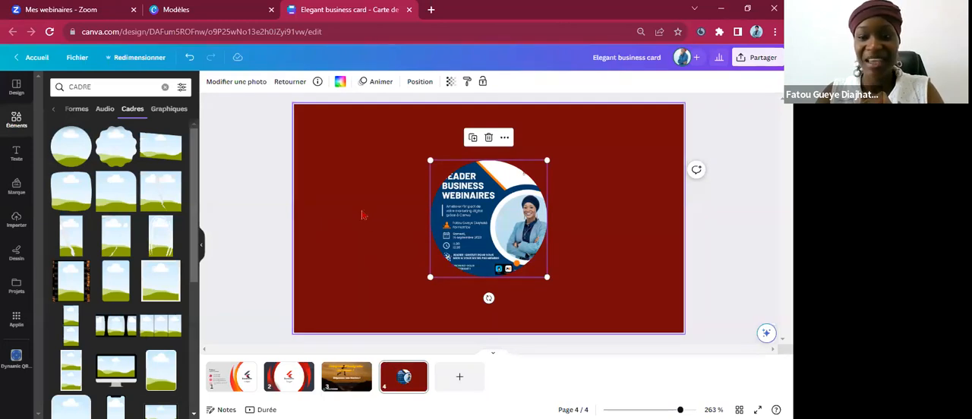
click(410, 207)
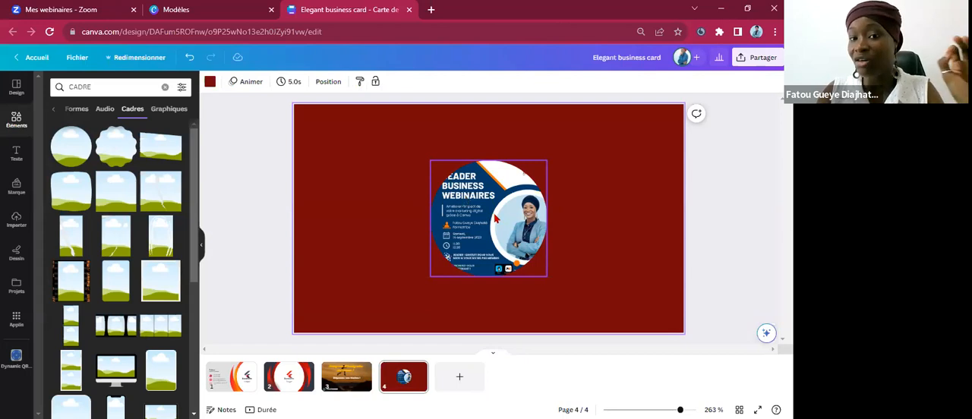
drag(406, 186, 426, 187)
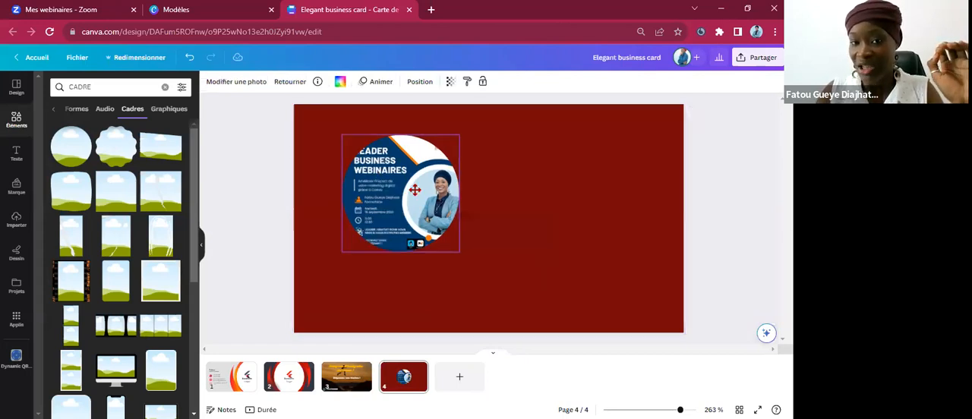
click(534, 210)
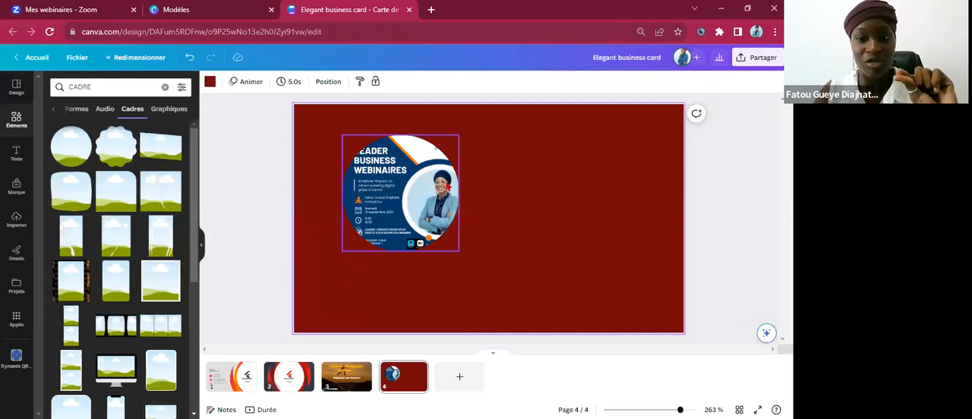
Detach the webinar flyer from the circular frame and delete the flyer, keeping the empty frame on page 4.
click(396, 177)
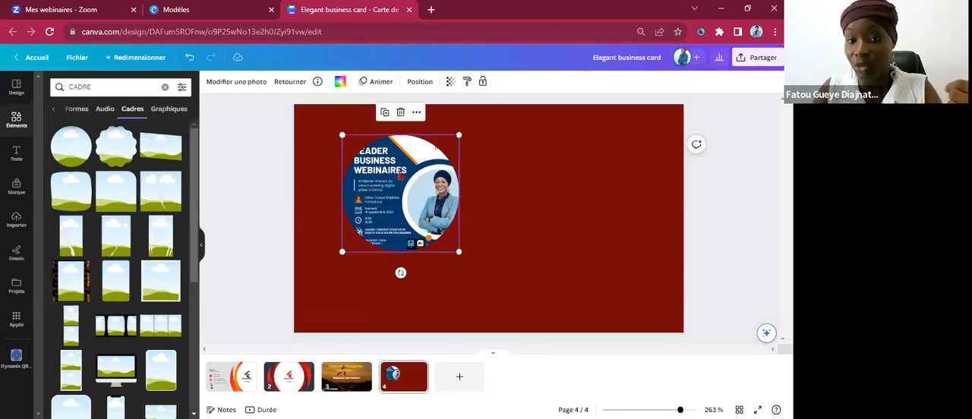
right_click(398, 171)
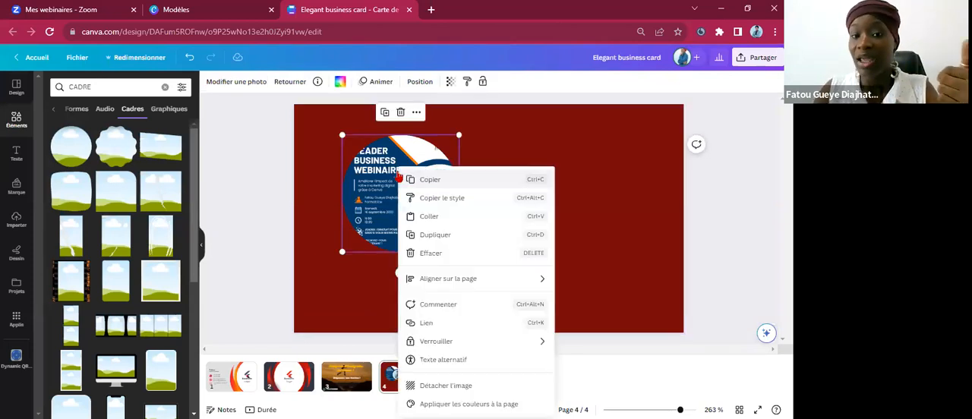
click(432, 378)
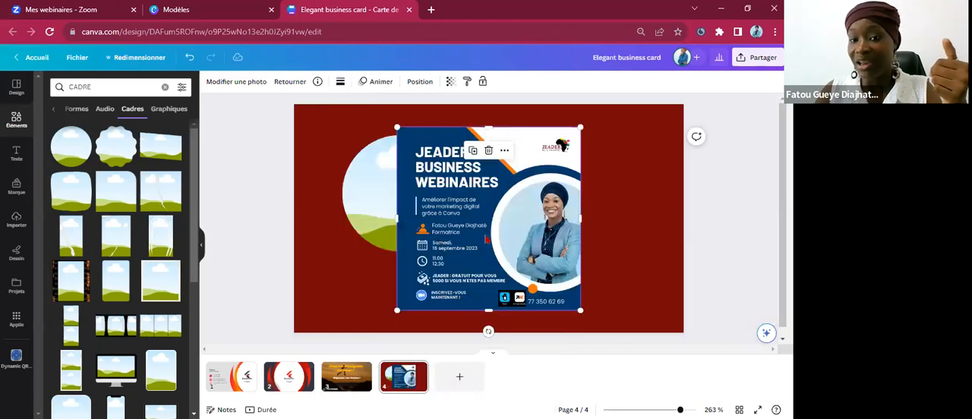
drag(445, 234, 542, 241)
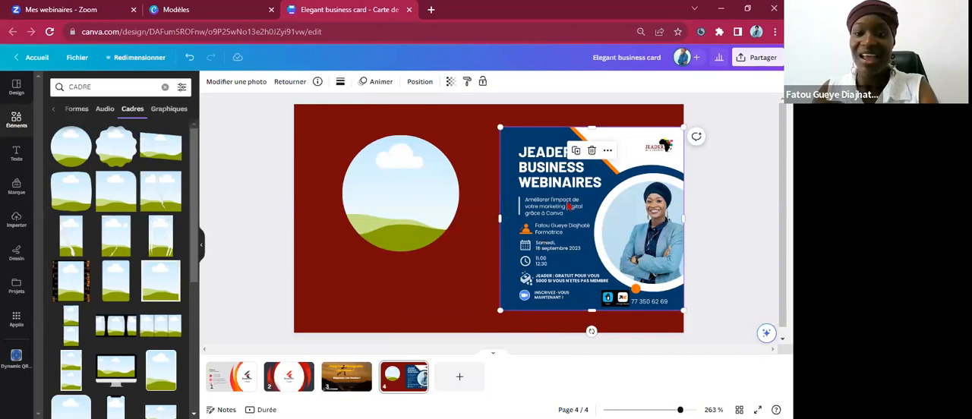
key(Delete)
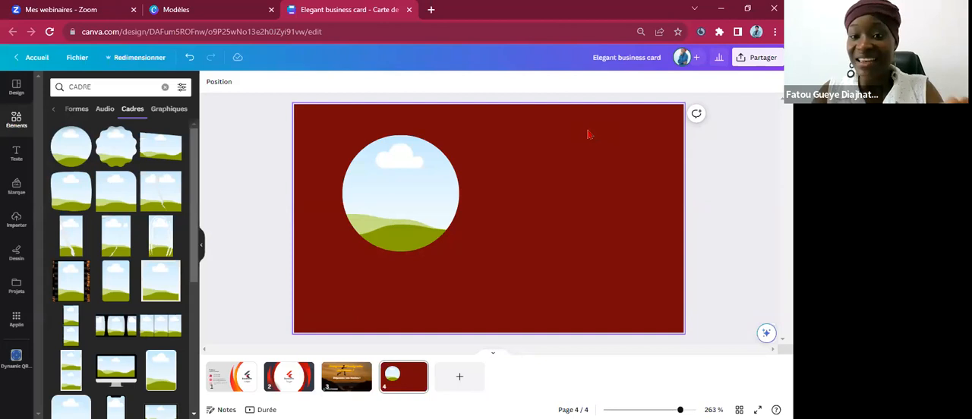
Show the saved projects and look at the Modèles browser page.
click(15, 291)
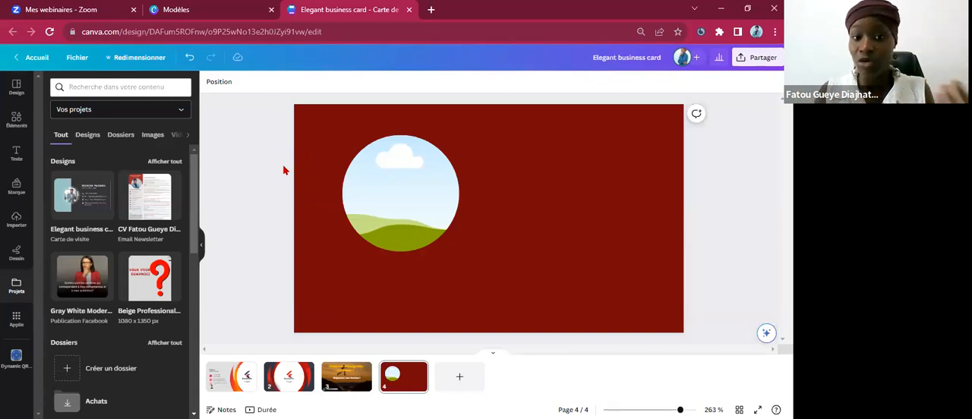
click(221, 6)
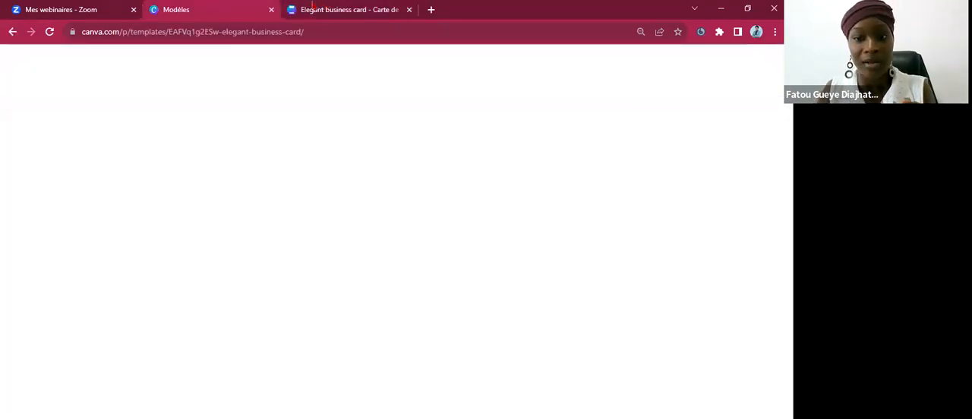
mouse_move(312, 6)
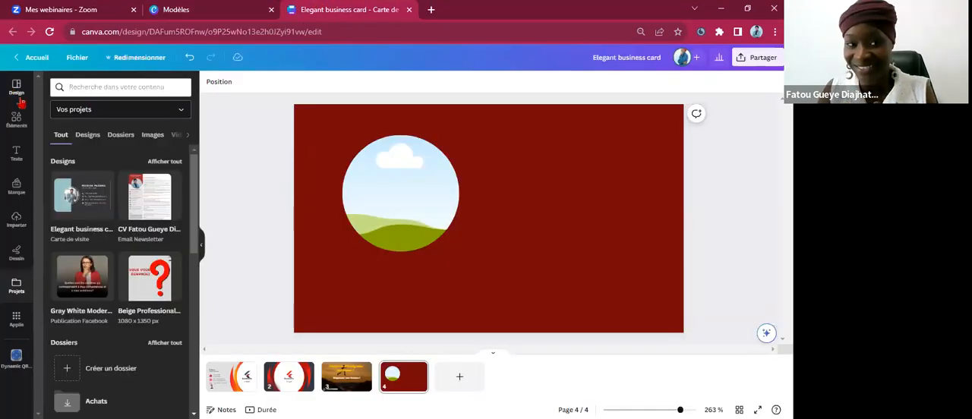
Search the design styles for "POST INSTAGRAM" and switch to the design templates.
click(104, 89)
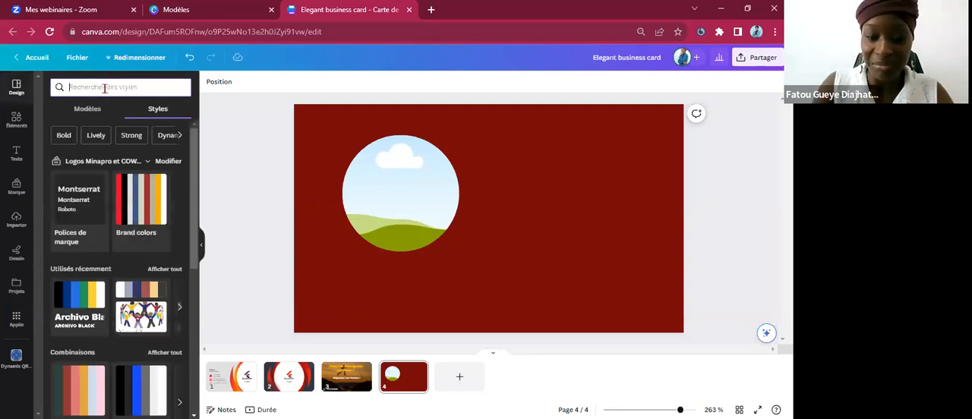
text(POST)
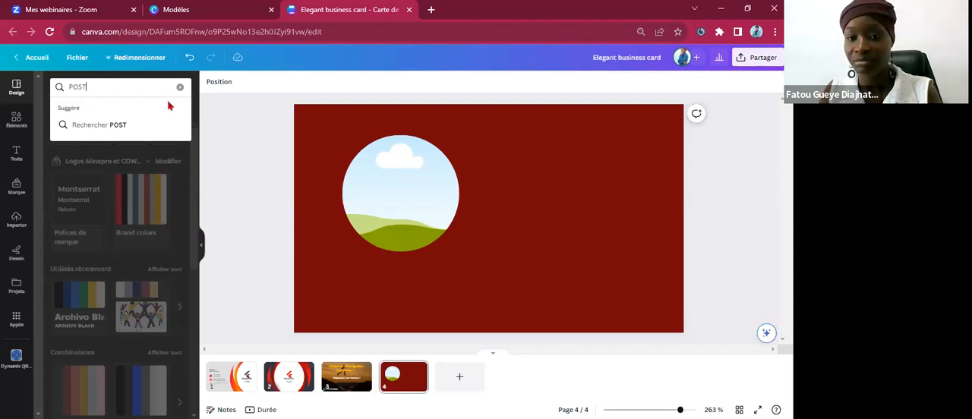
key(Tab)
key(Tab)
click(100, 84)
key(Return)
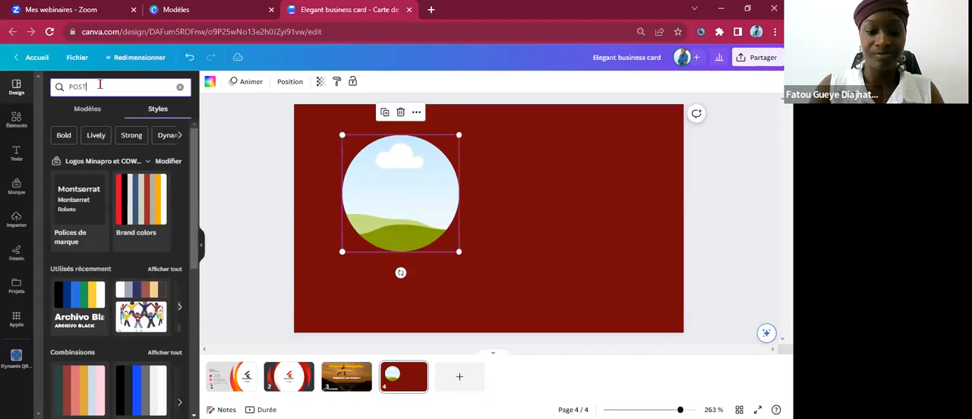
text(INSTAGRAM)
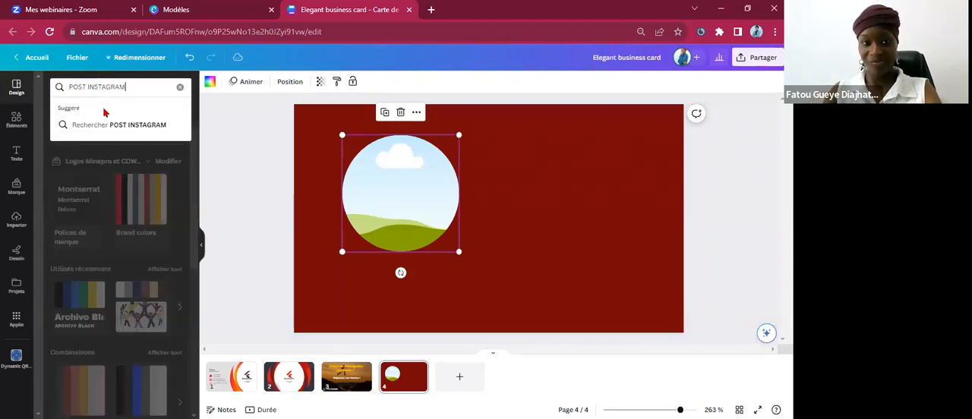
key(Return)
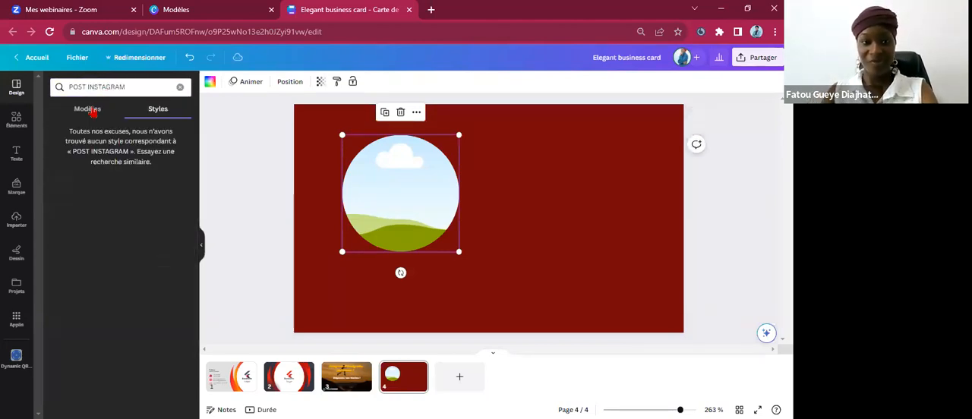
click(84, 111)
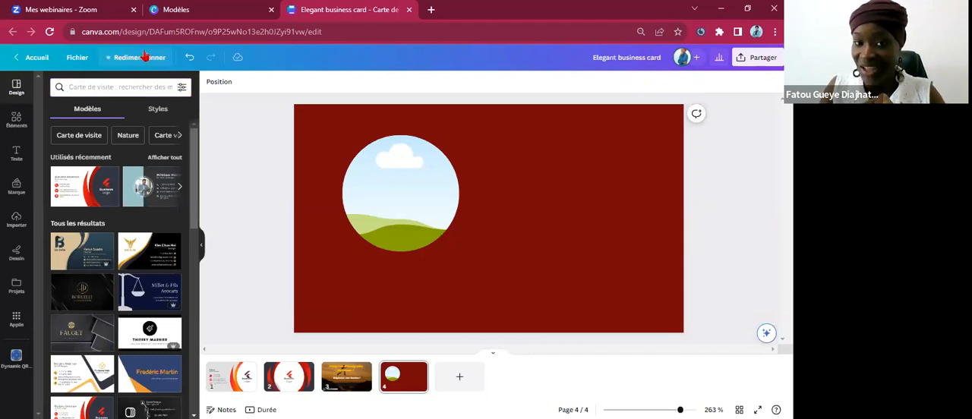
Show the resize options for the design, including the suggested formats and size categories, and close them.
click(142, 56)
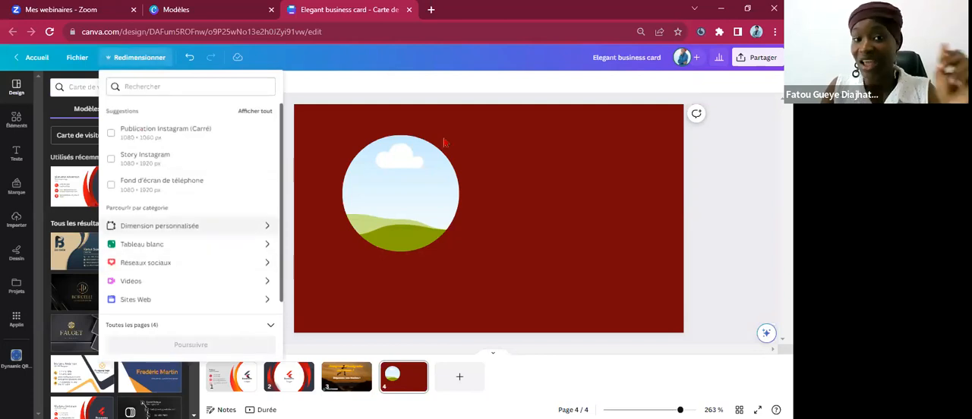
click(412, 168)
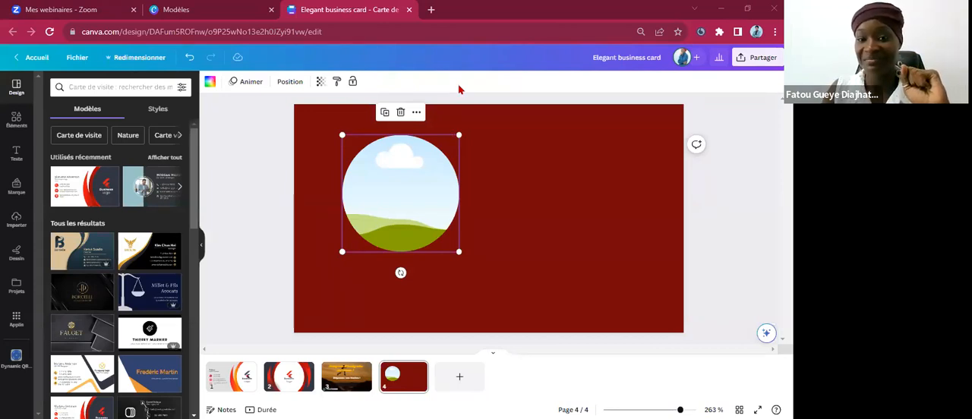
click(554, 165)
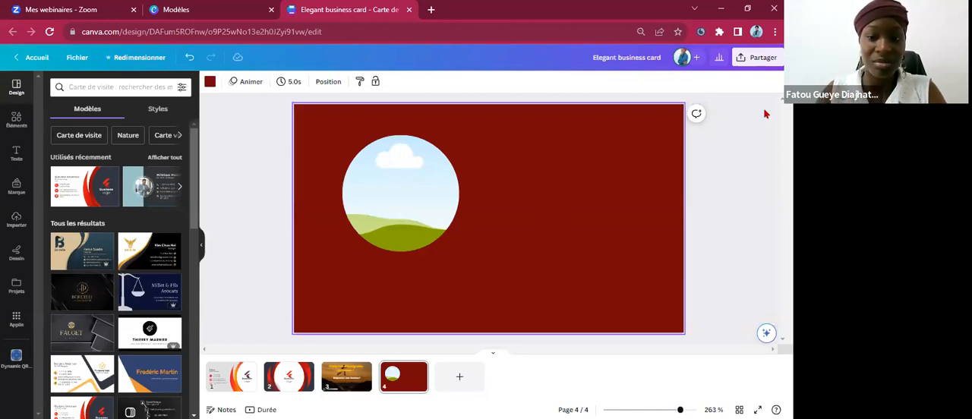
Open the design's people-with-access settings for sharing and enter a collaborator's contact handle as the recipient.
click(748, 60)
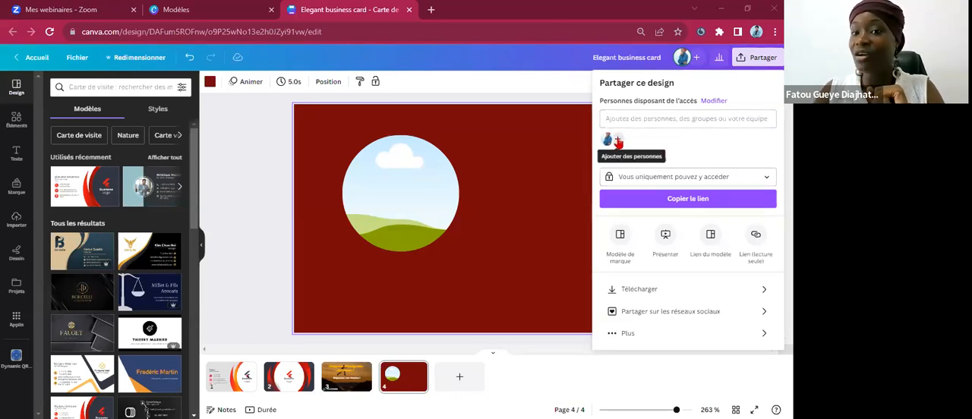
click(618, 142)
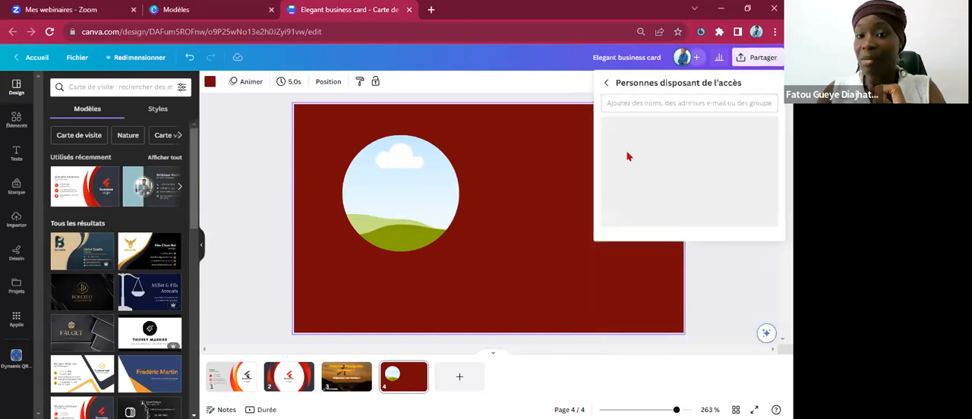
click(620, 105)
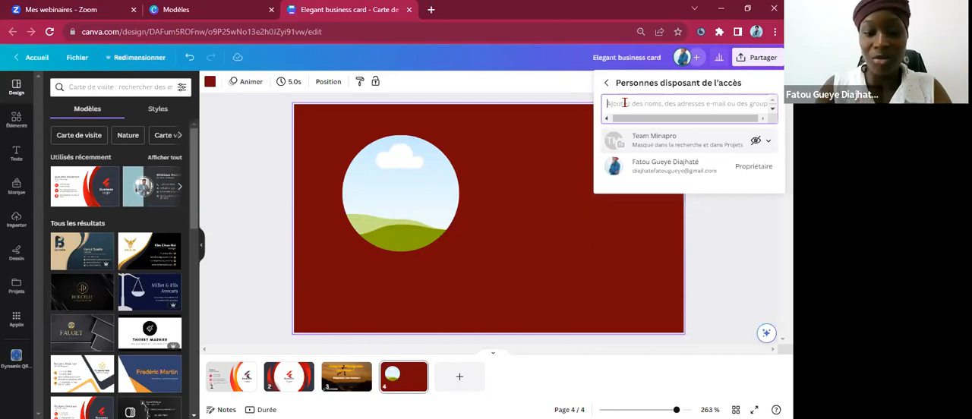
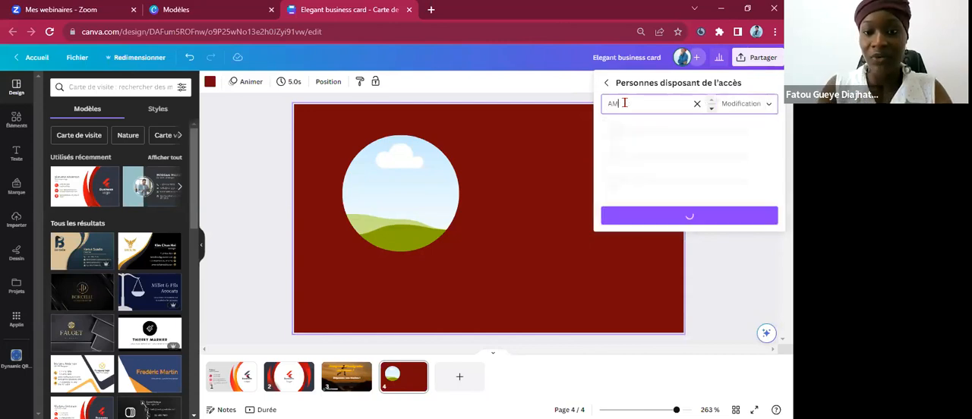
key(BackSpace)
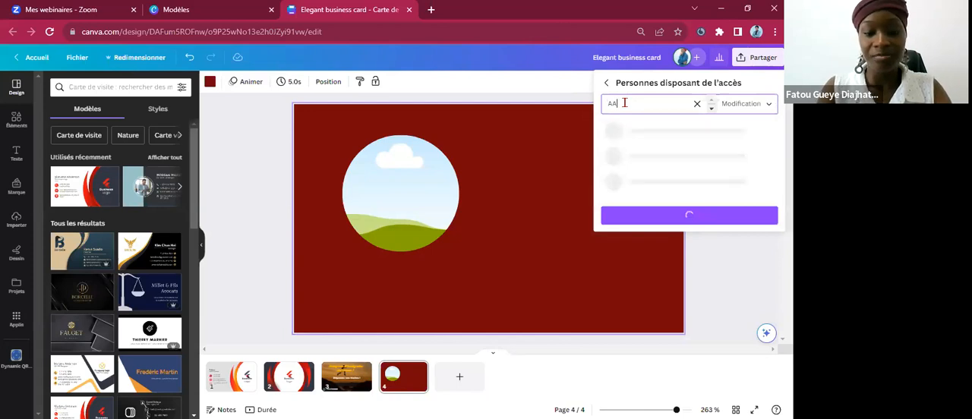
key(BackSpace)
key(BackSpace)
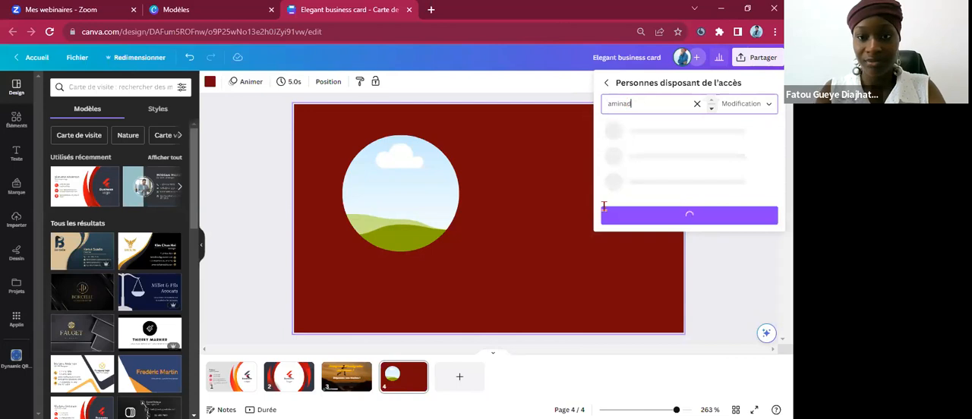
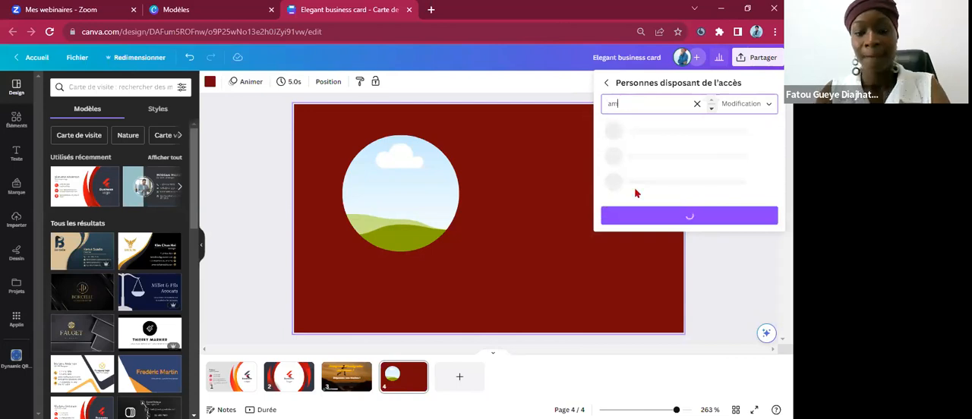
key(BackSpace)
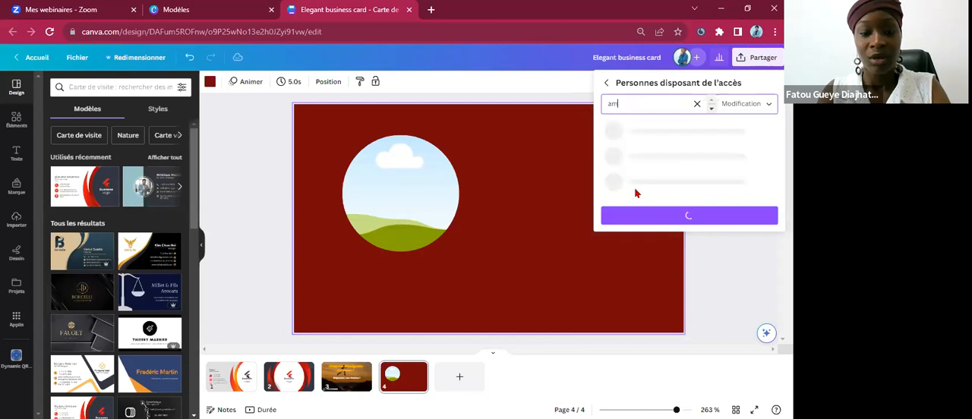
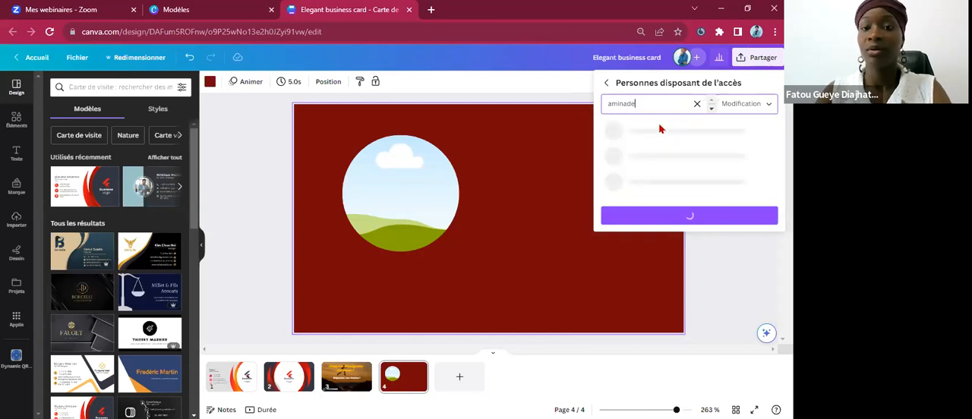
key(BackSpace)
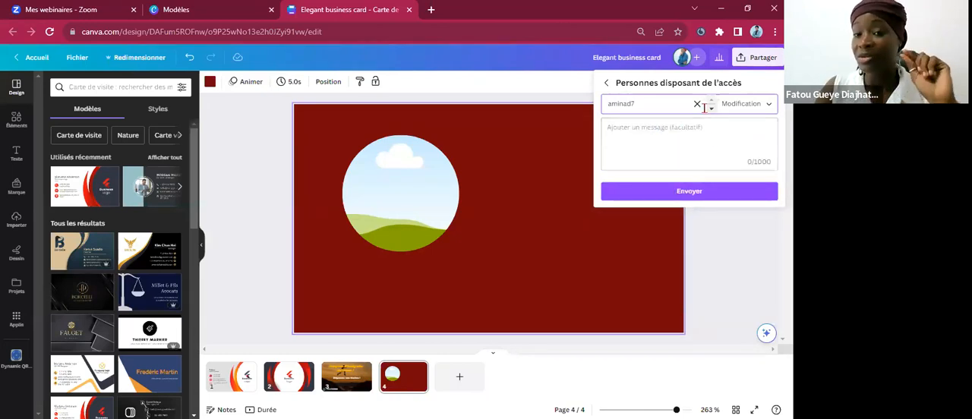
Try to send the invitation to the entered recipient with the "Peut modifier" permission.
click(761, 110)
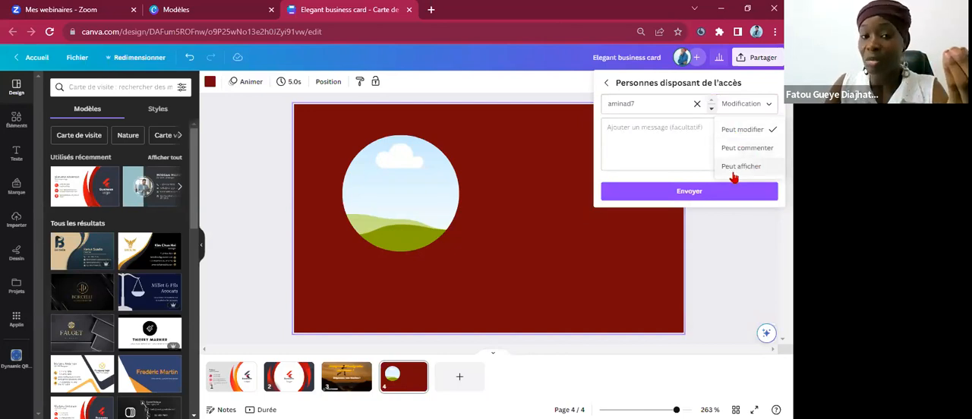
click(728, 130)
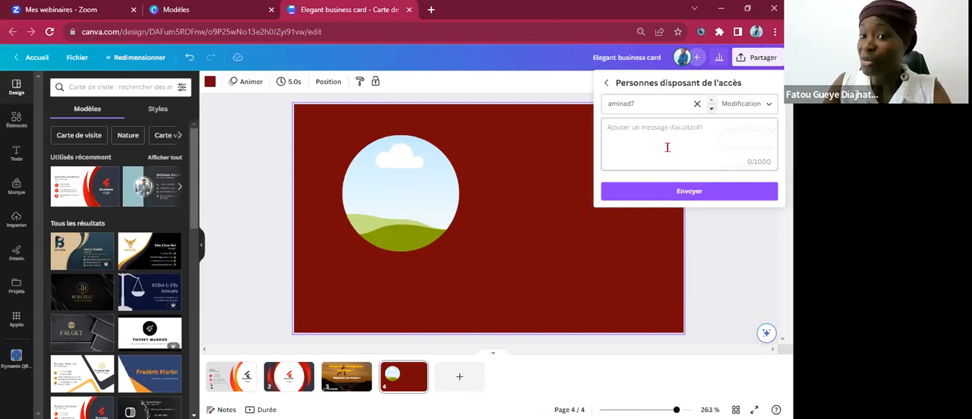
click(668, 193)
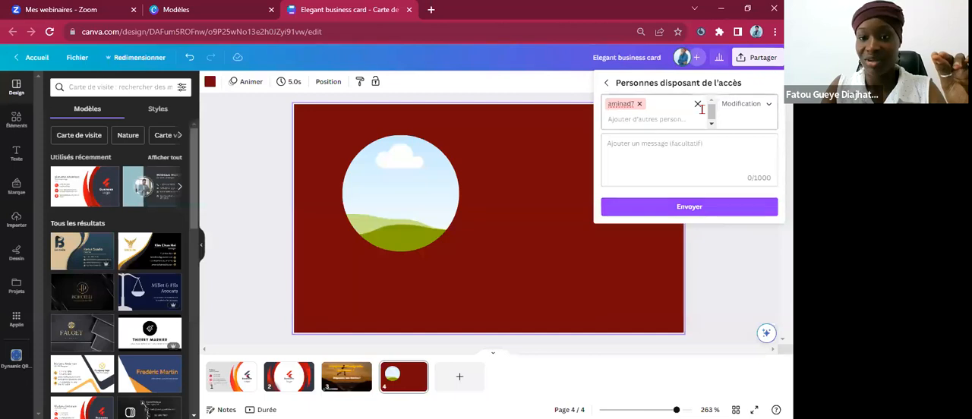
Replace the entered recipient with the first suggested contact, send the edit invitation and close the sharing settings.
click(638, 106)
click(662, 157)
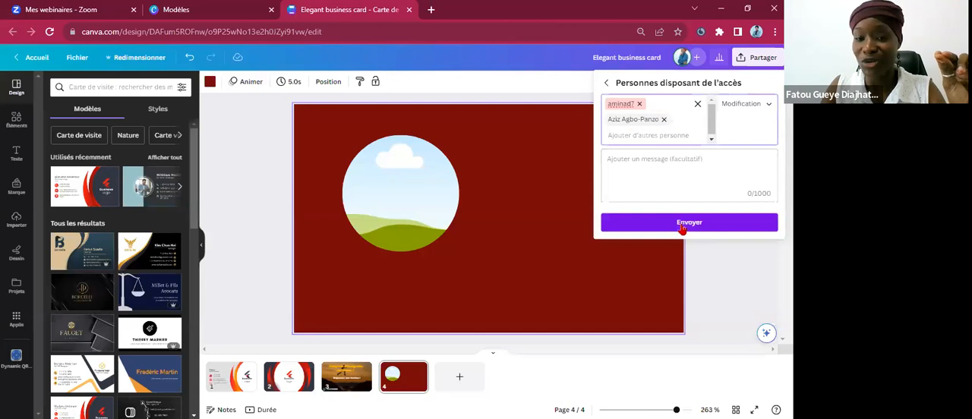
click(683, 227)
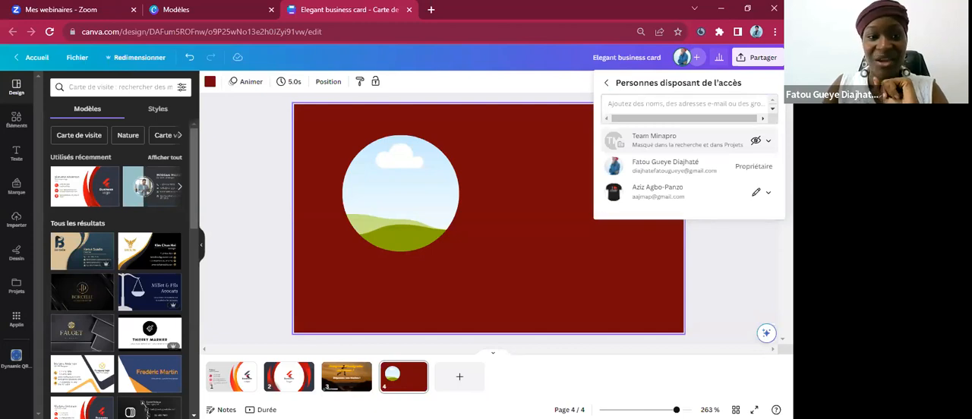
click(606, 82)
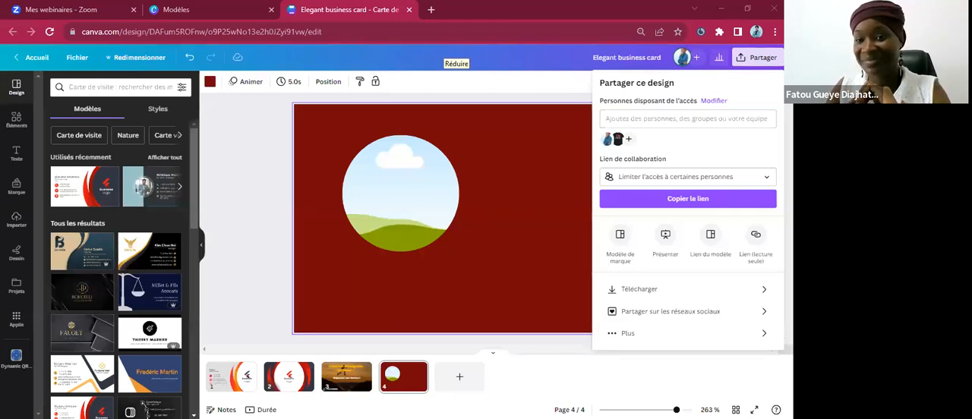
click(589, 155)
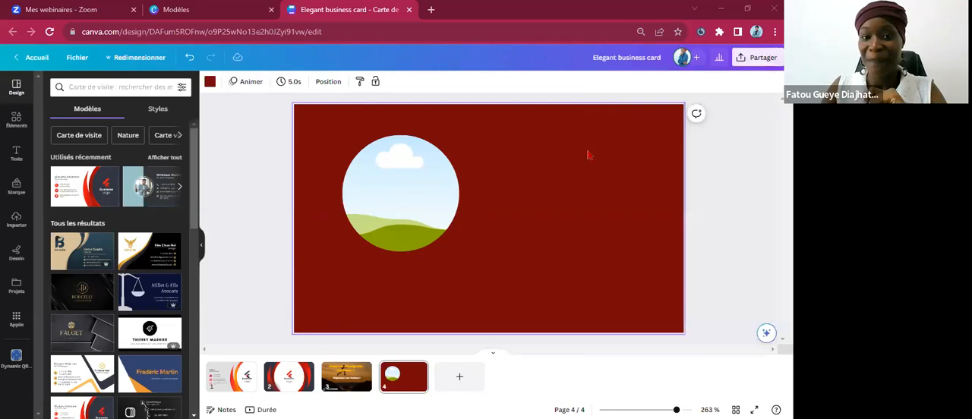
Show the design's download settings with the page selection and the available file types, and close them.
click(742, 61)
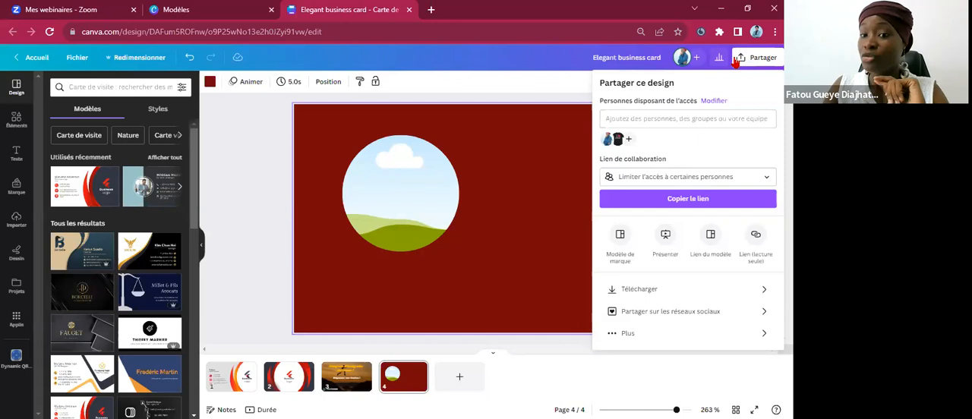
click(699, 290)
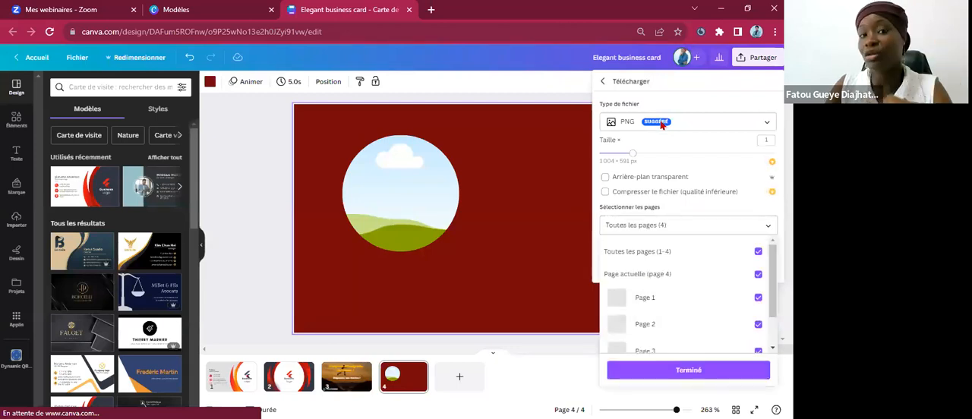
click(660, 125)
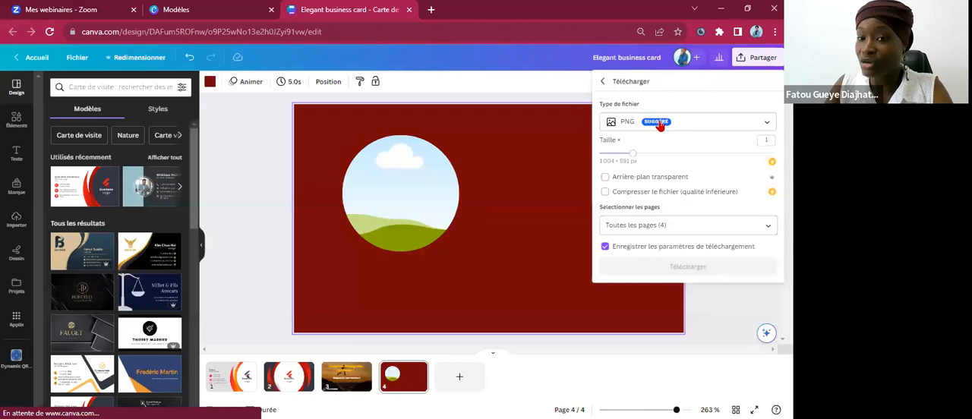
click(715, 128)
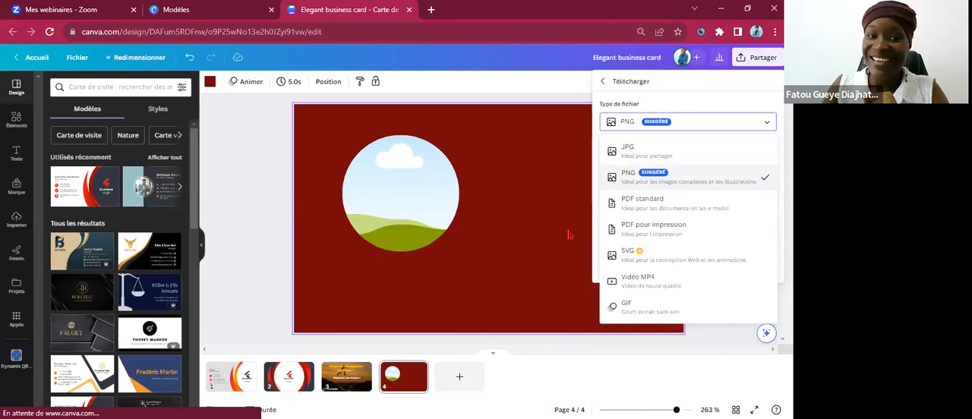
click(653, 280)
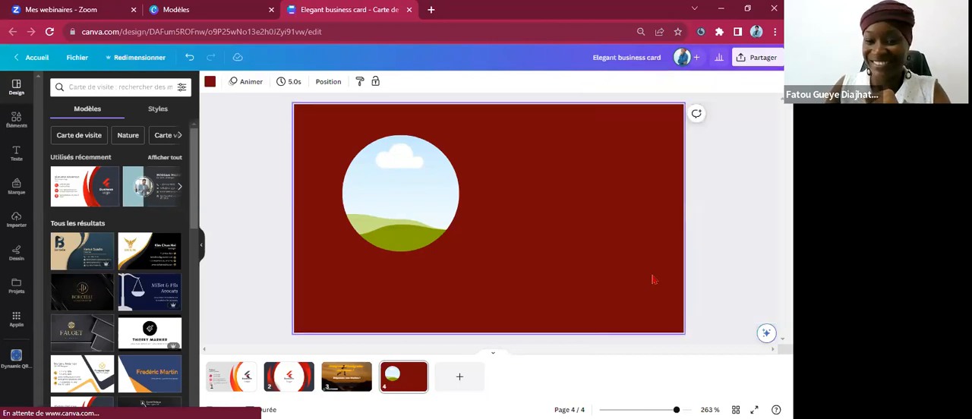
click(654, 280)
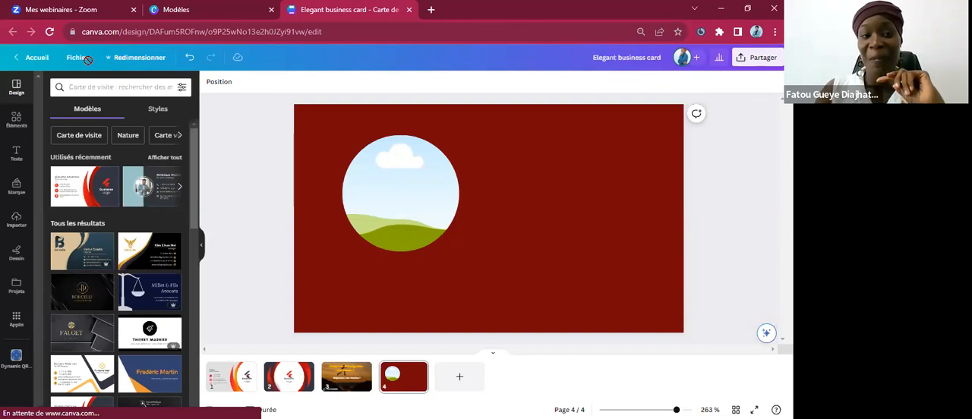
Close the Elegant business card preview on the Modèles browser page and return to the business card design.
click(196, 9)
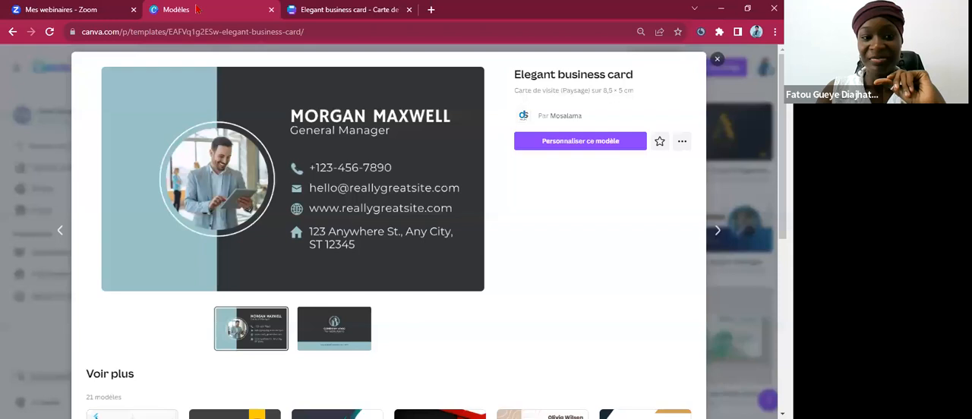
click(718, 60)
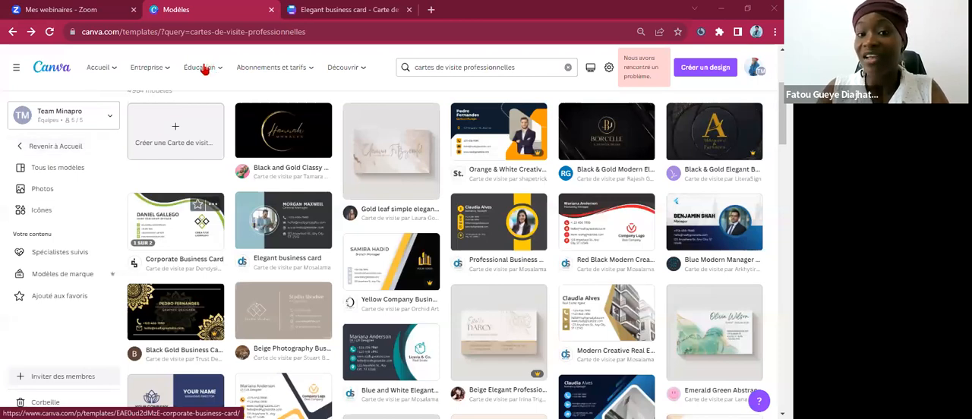
mouse_move(203, 70)
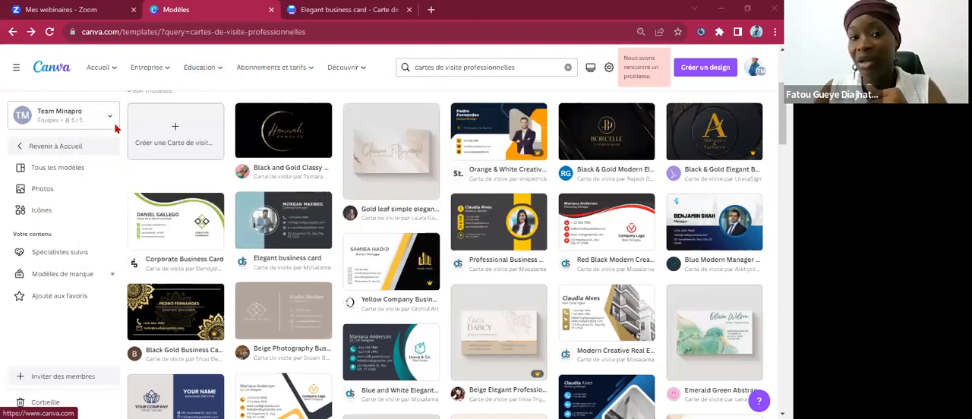
click(348, 10)
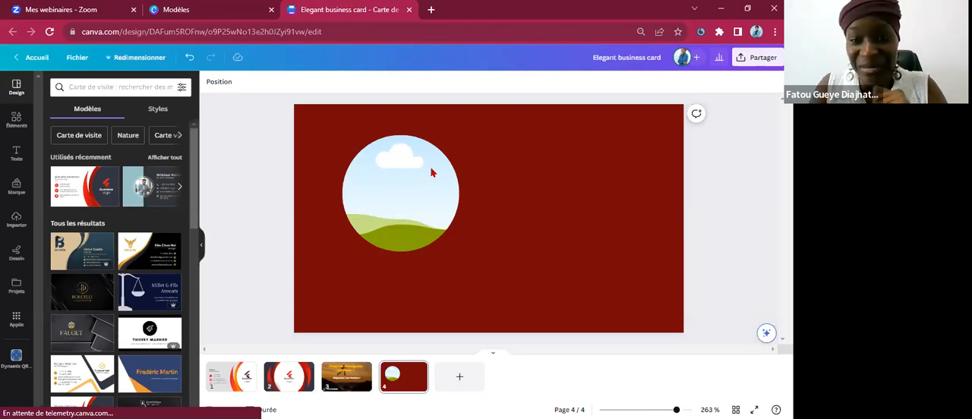
Select the page 4 background and reopen the design's sharing options.
click(623, 244)
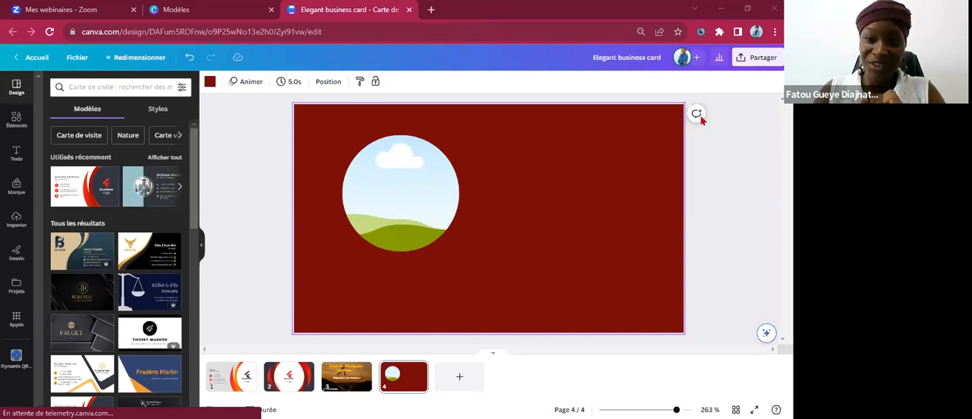
click(752, 59)
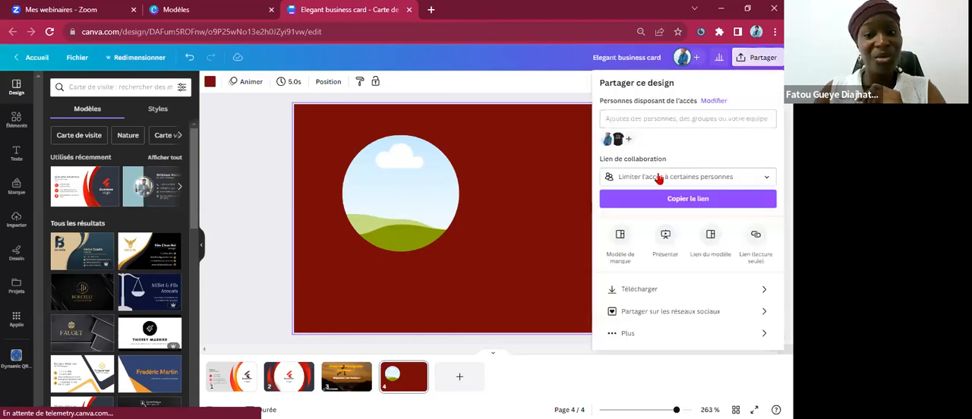